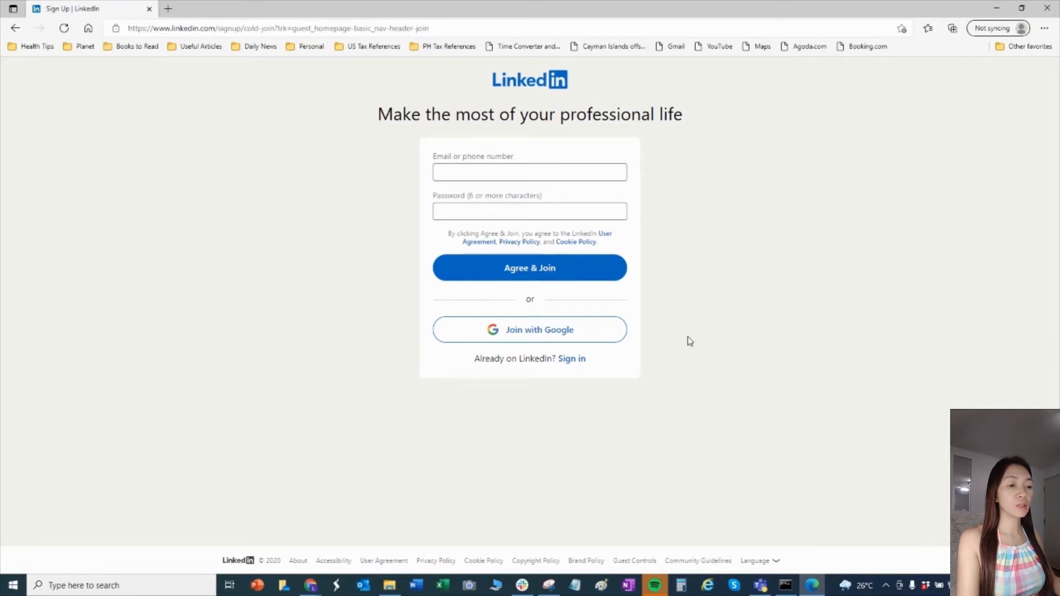
- Enter the email address and account password in the sign-up form, then agree and join
left_click(473, 173)
type("l")
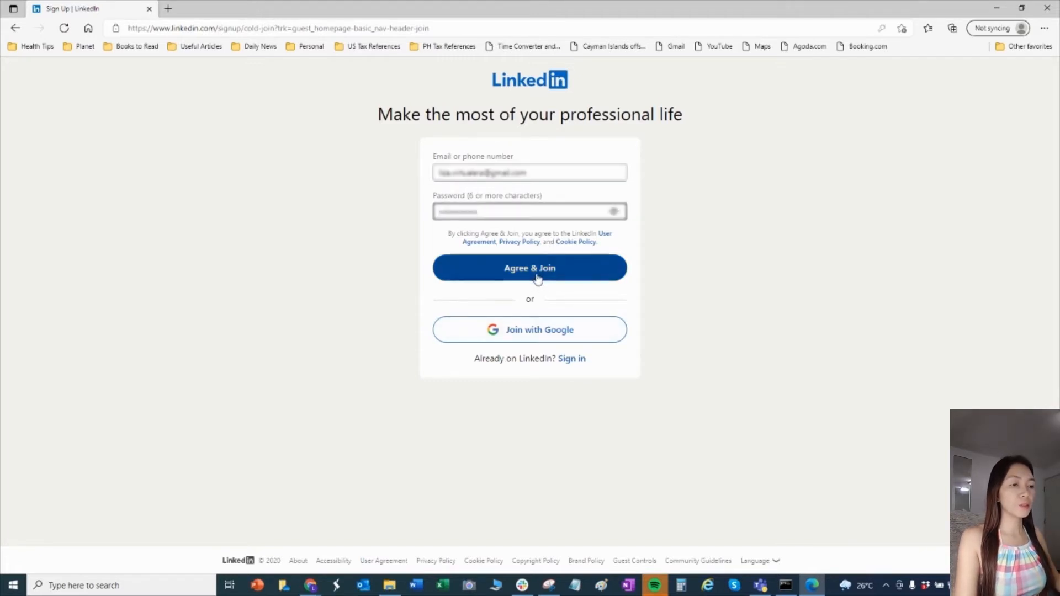
left_click(535, 271)
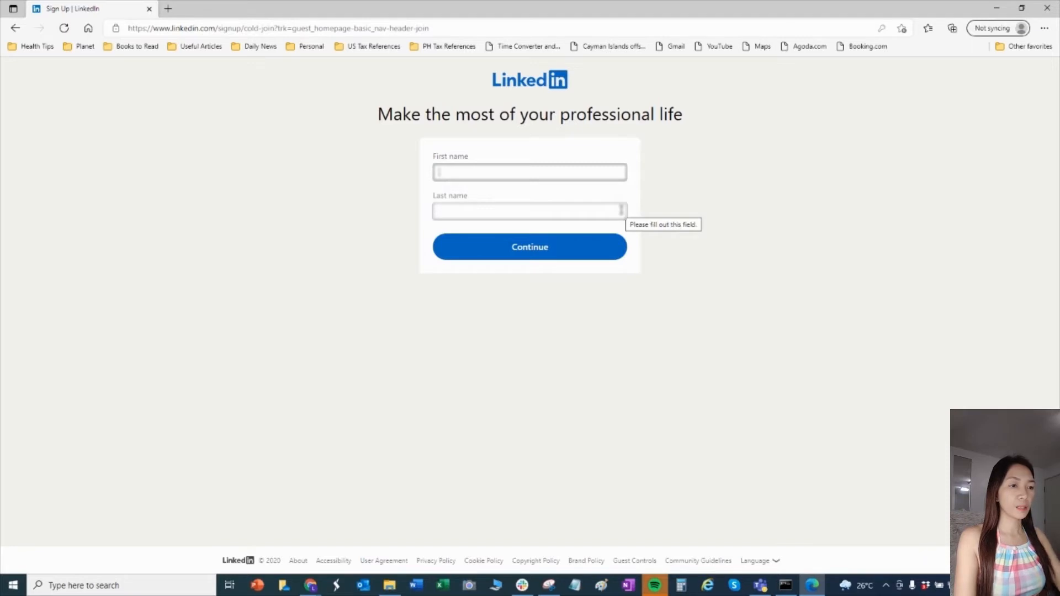
- Fill in the account holder's first and last name and continue the registration
type("L")
left_click(621, 211)
left_click(542, 251)
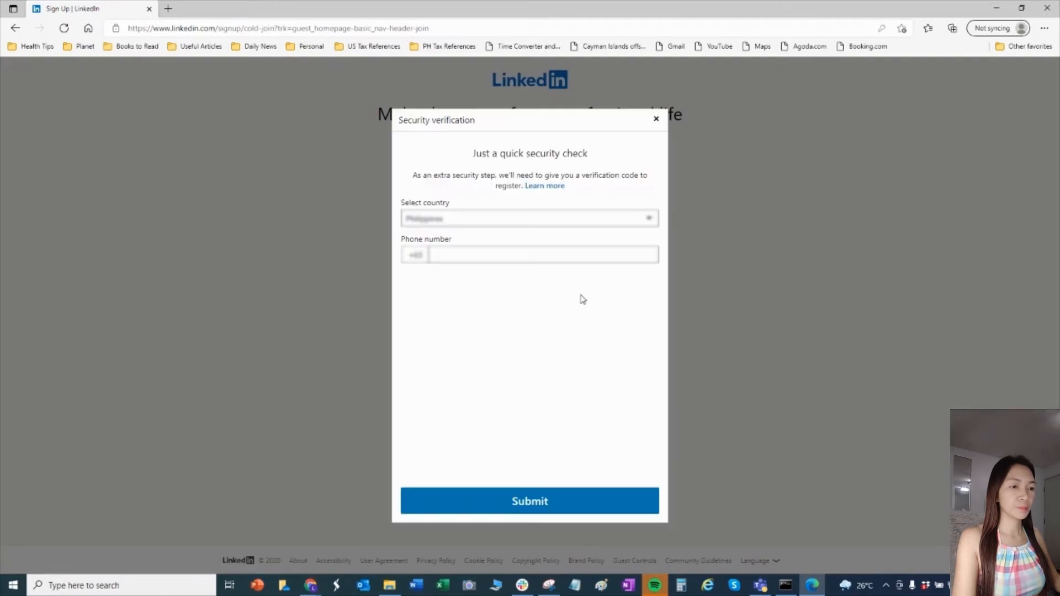
- Pass the security check by submitting the phone number and the verification code sent to the phone
left_click(507, 257)
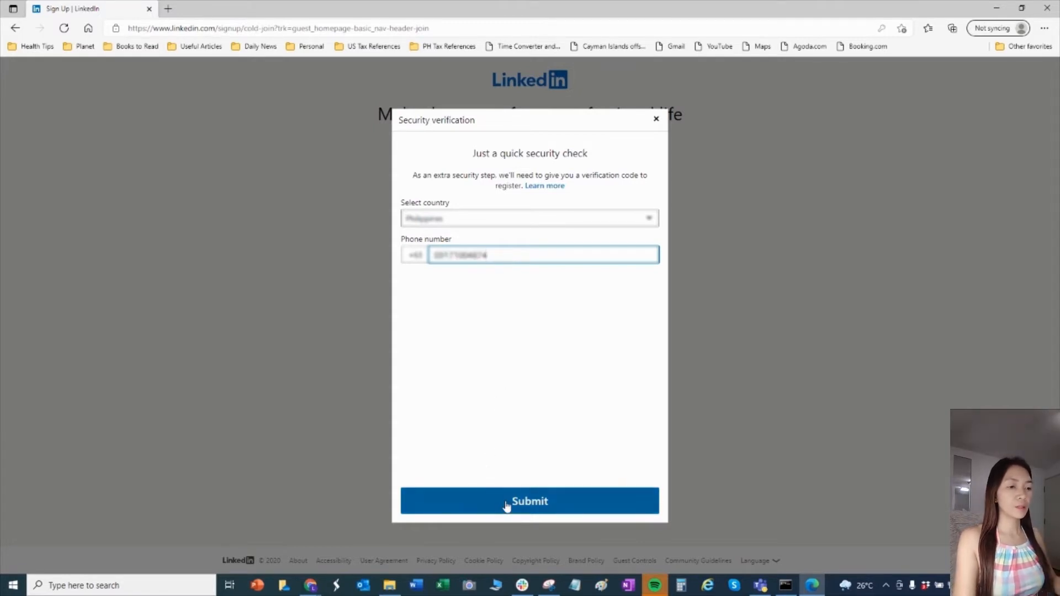
left_click(505, 501)
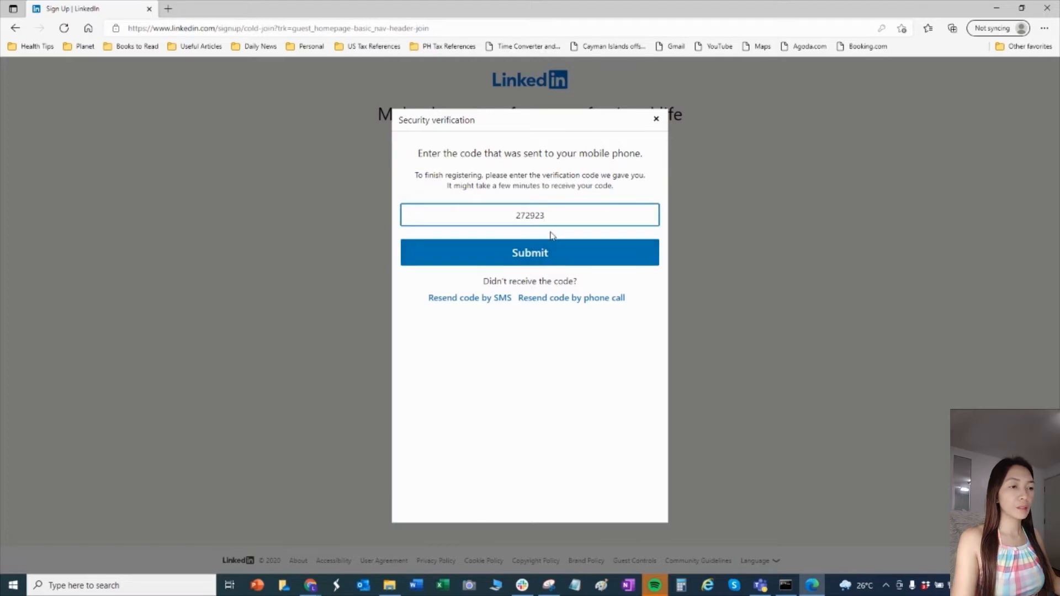
left_click(528, 255)
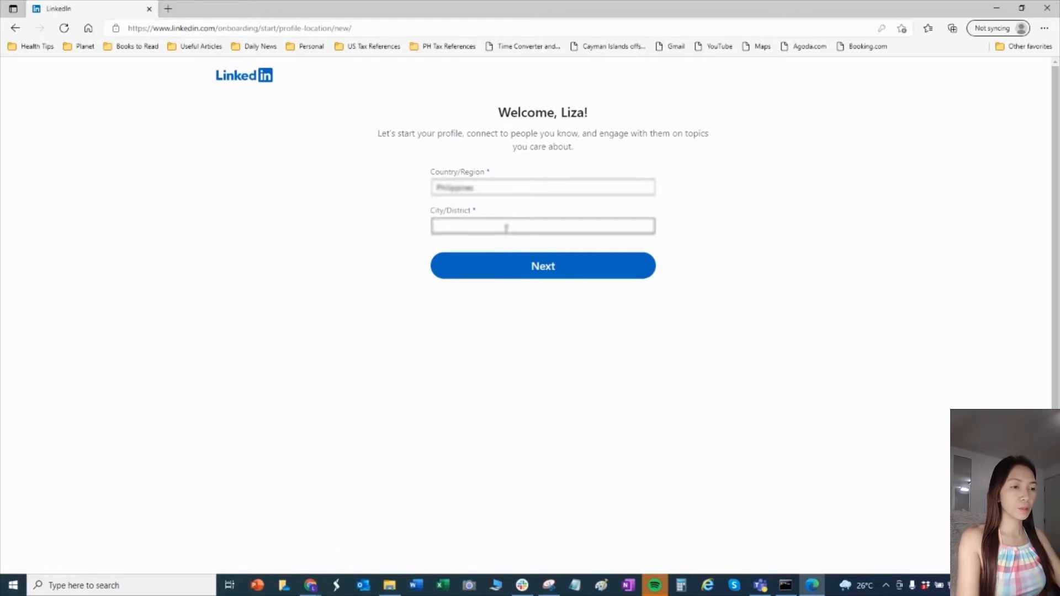
- Submit the profile location with its city/district and set the most recent job title to Virtual Assistant
left_click(531, 267)
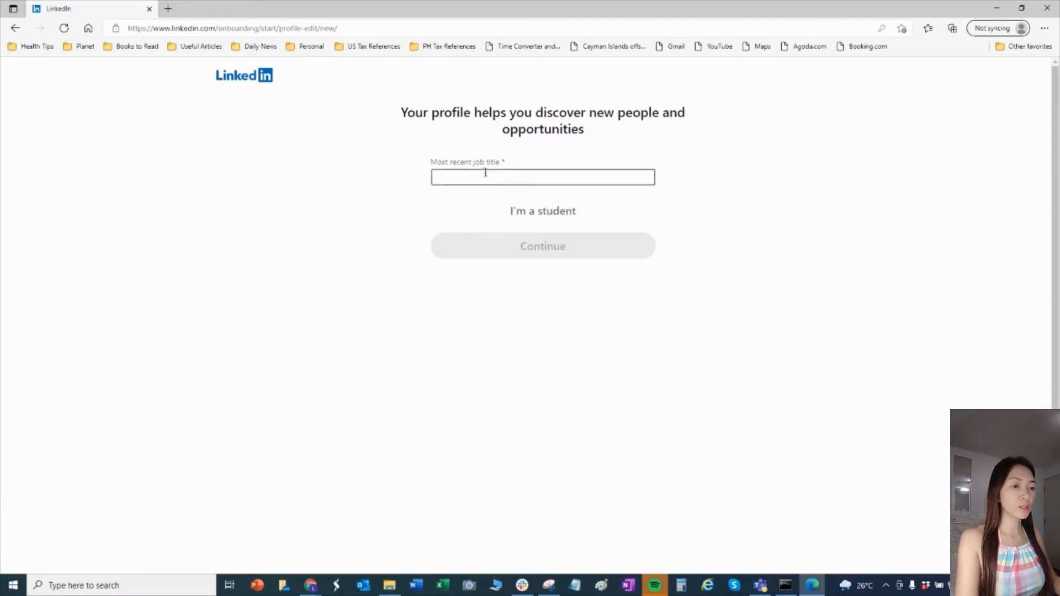
left_click(507, 174)
type("Vir")
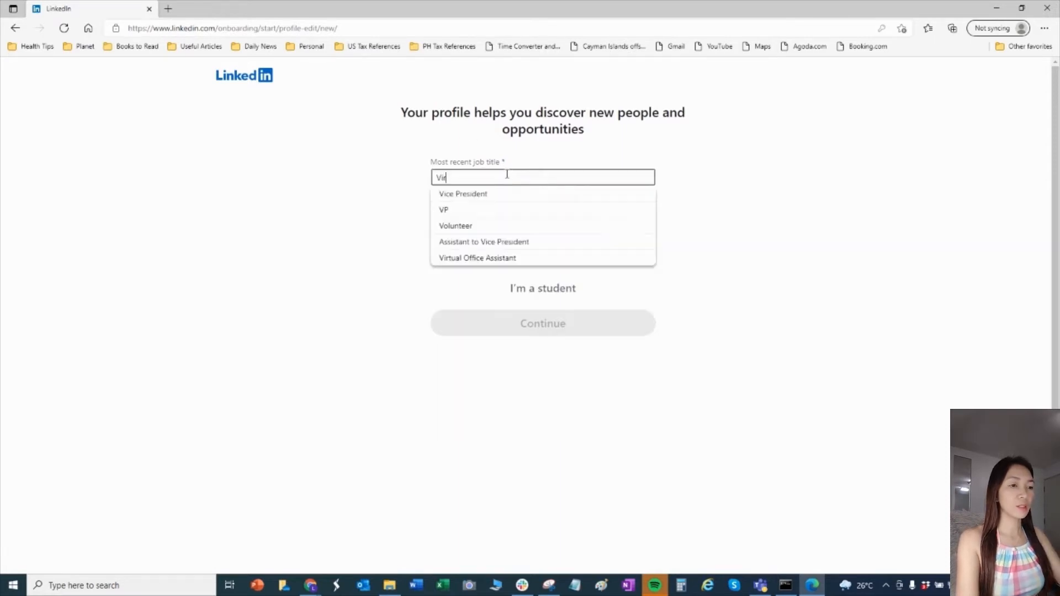
type("tual Assistant")
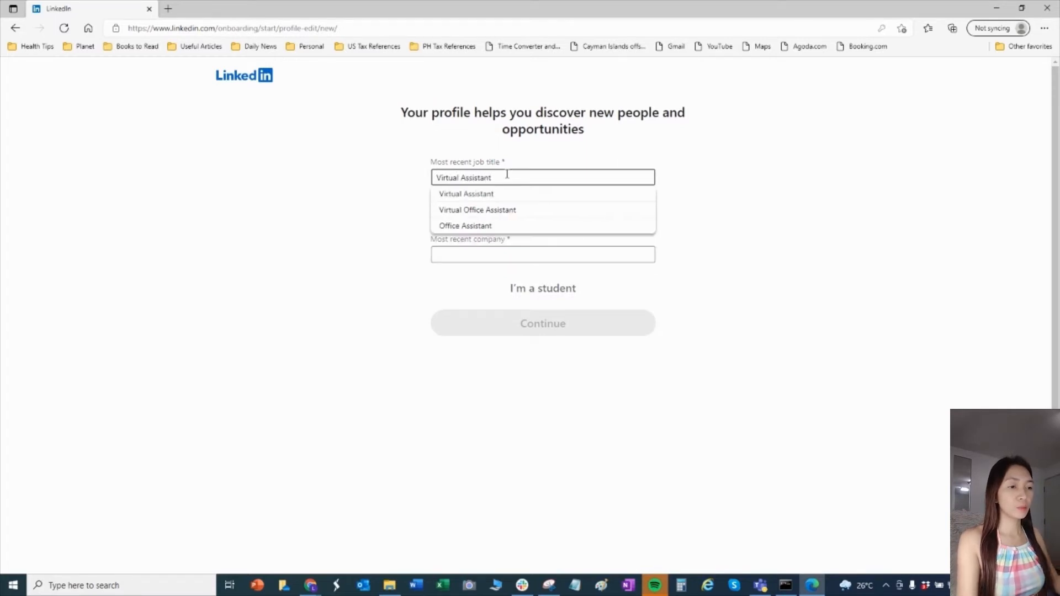
left_click(484, 196)
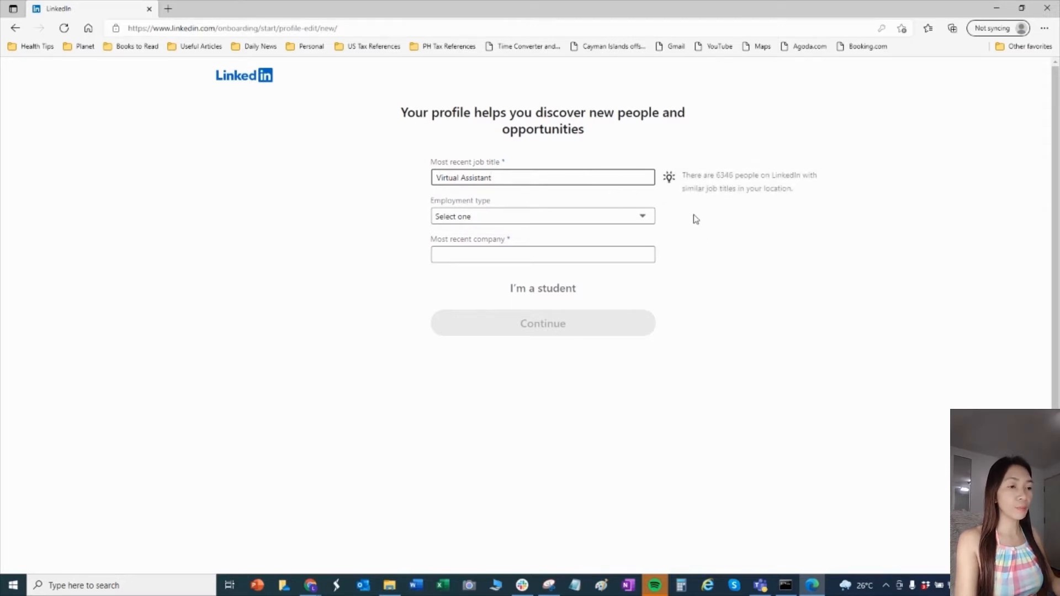
- Set the employment type to Freelance and the industry to Accounting, and continue
left_click(642, 218)
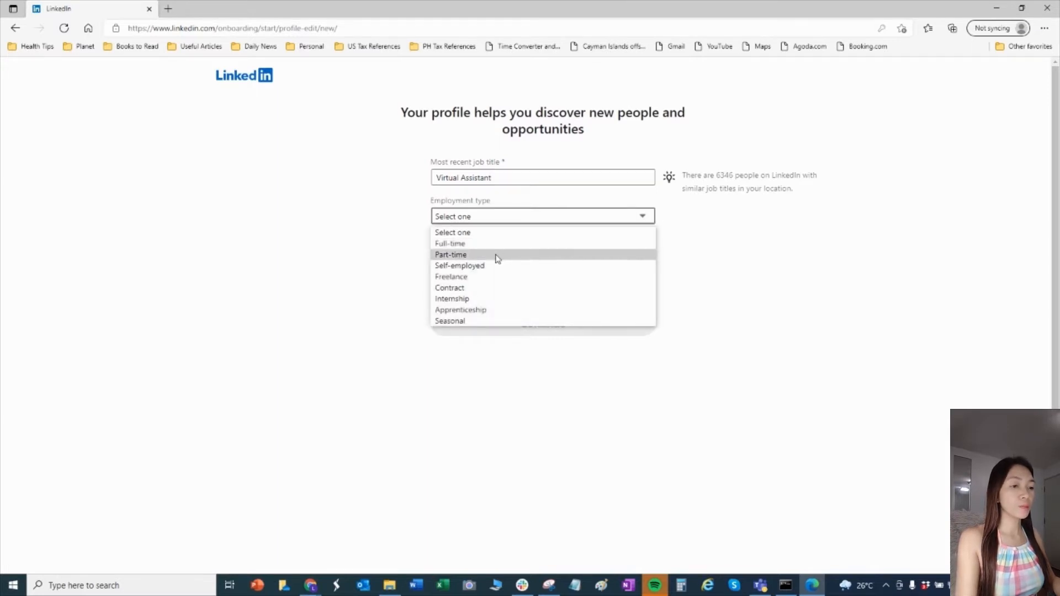
left_click(482, 283)
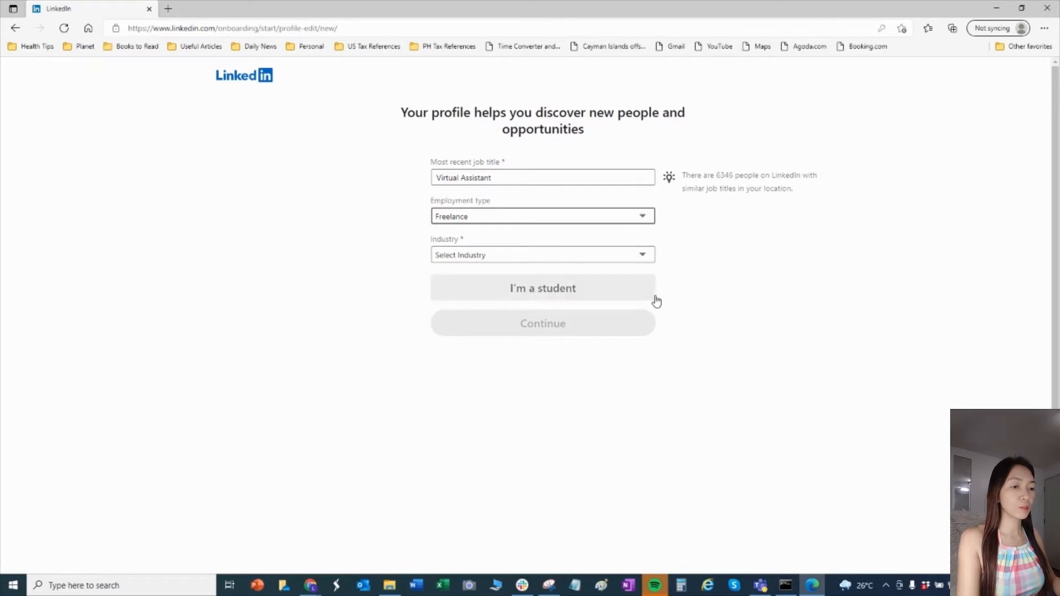
left_click(643, 257)
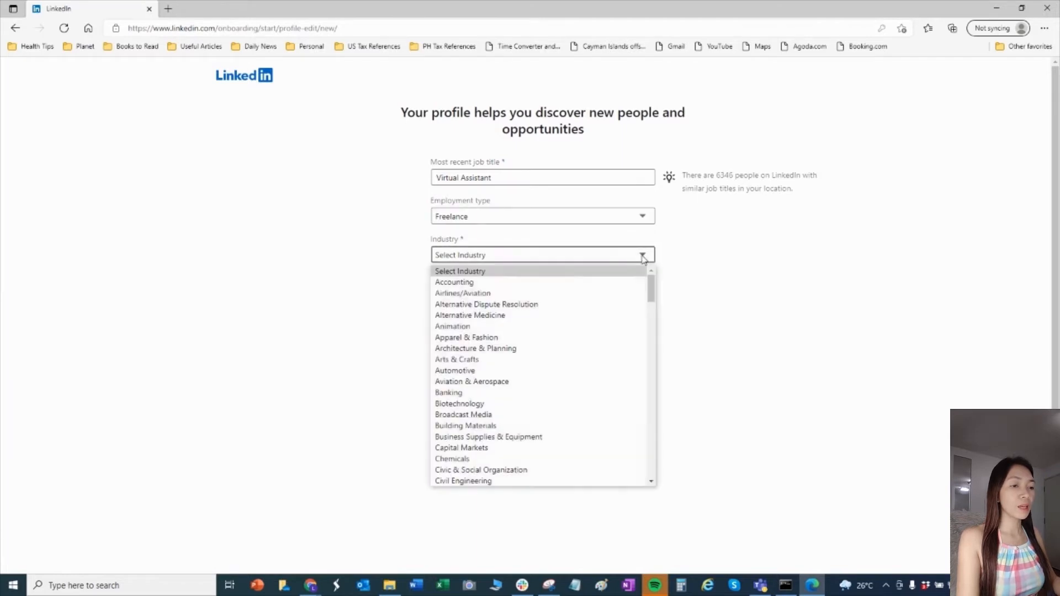
left_click(503, 284)
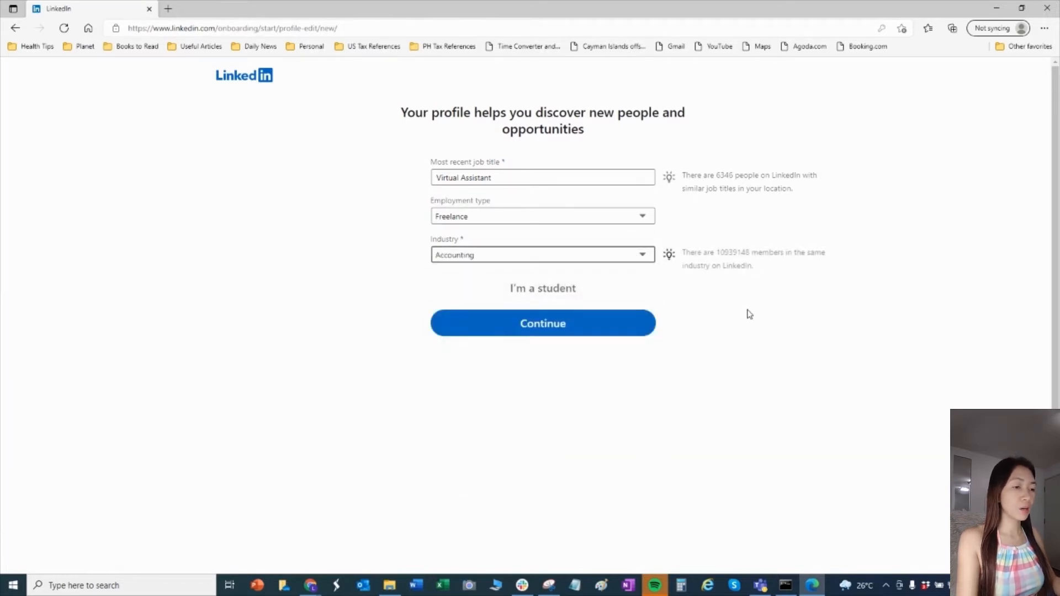
left_click(542, 327)
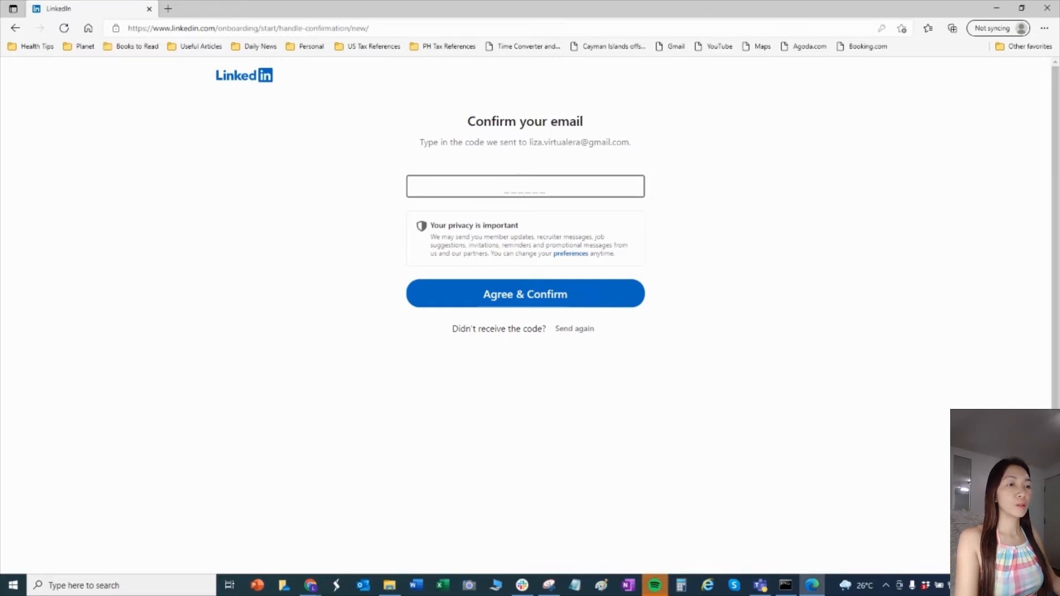
- Switch to Gmail, copy the verification code from the LinkedIn confirmation message, and submit it in LinkedIn to confirm the email address
key("alt+Tab")
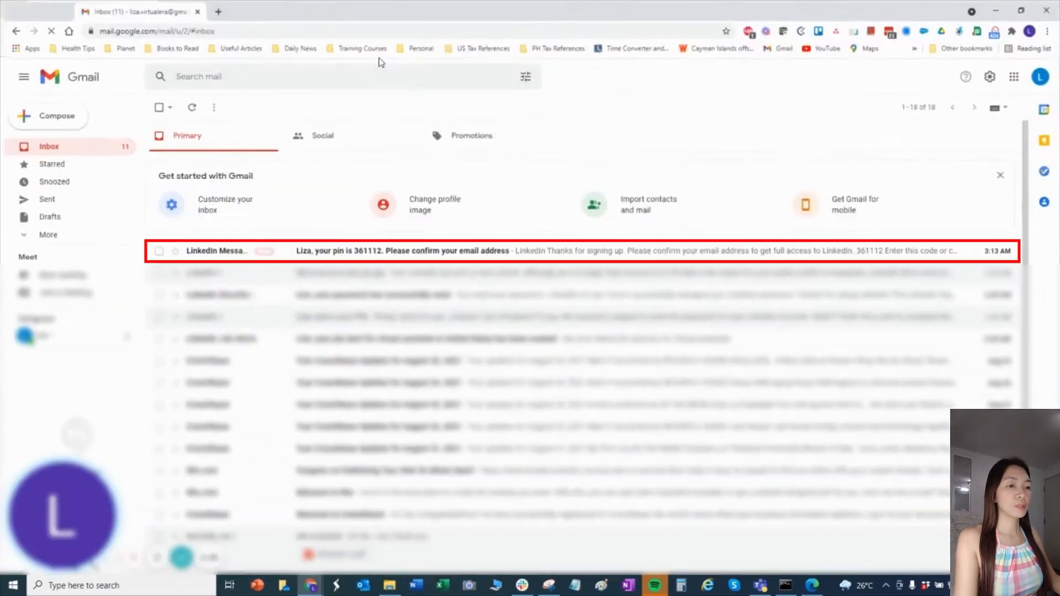
left_click(349, 254)
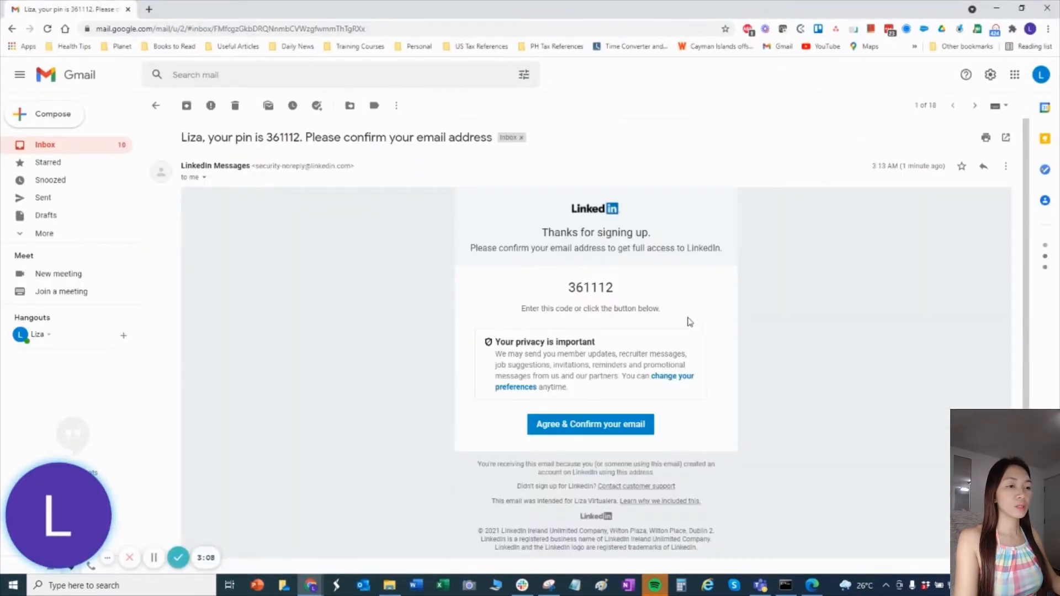
left_click_drag(617, 288, 569, 287)
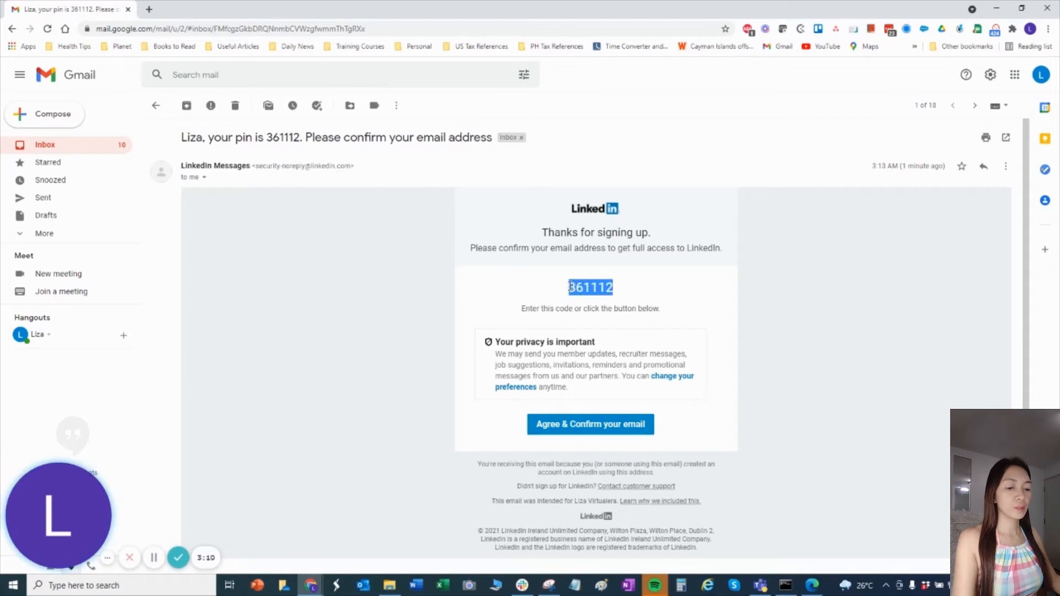
left_click(576, 257)
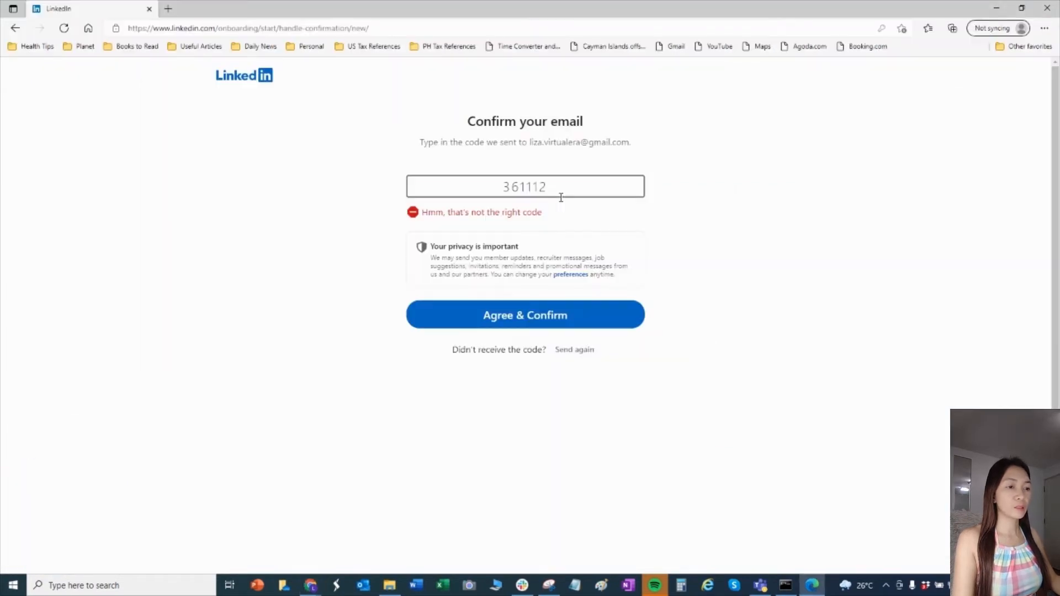
left_click(553, 190)
left_click(543, 326)
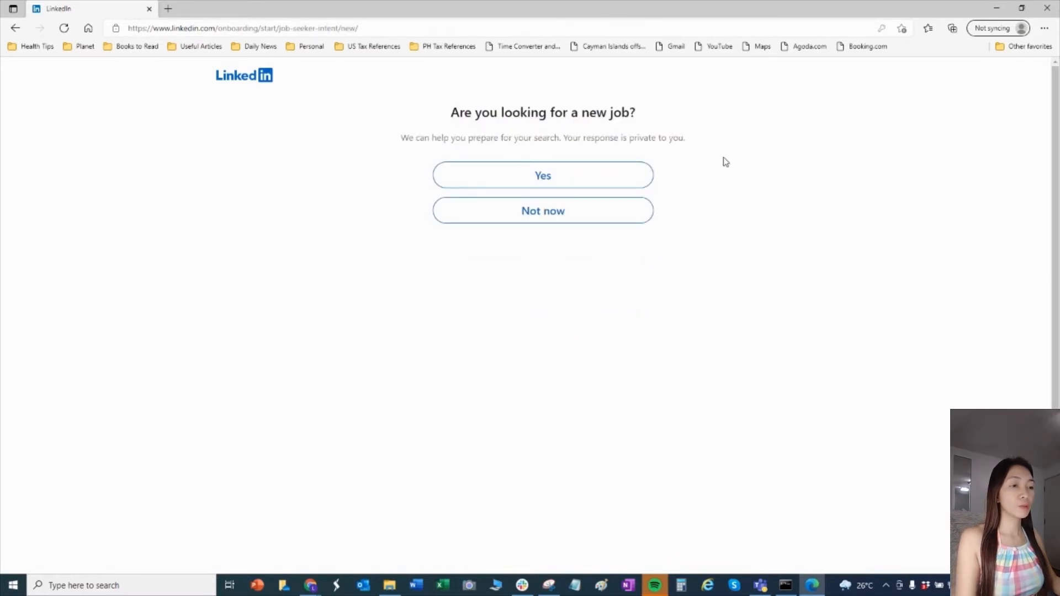
- Answer that a new job is wanted and choose Virtual Assistant as the desired job title
left_click(540, 181)
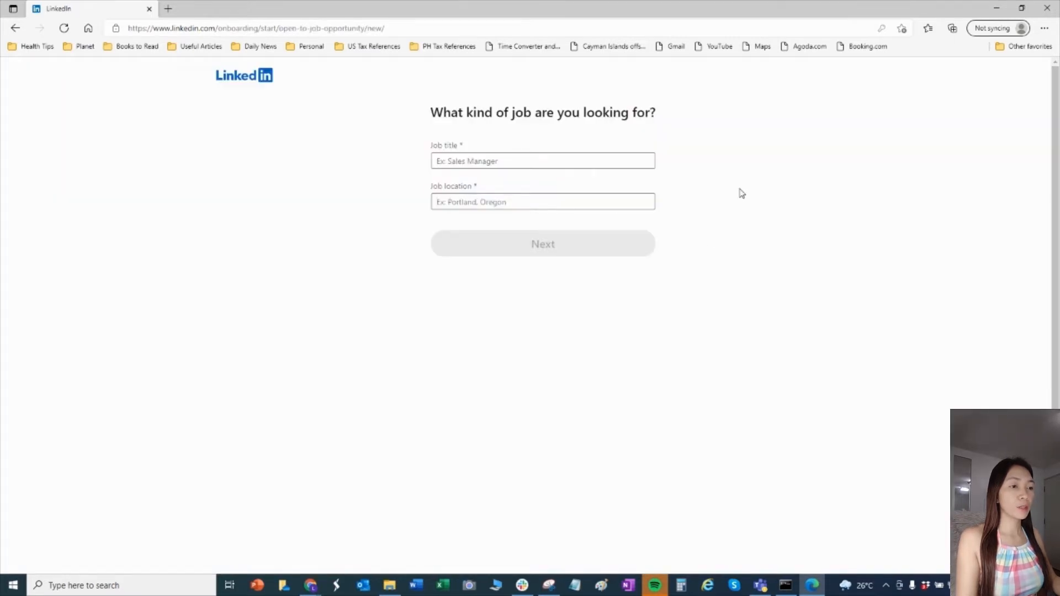
left_click(550, 161)
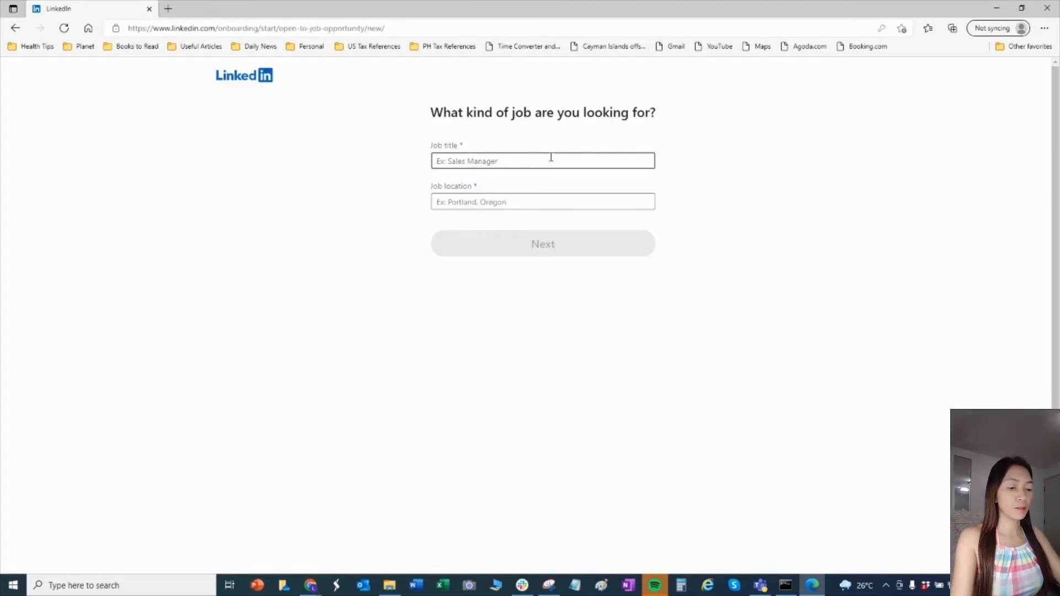
type("Virtual Assistant")
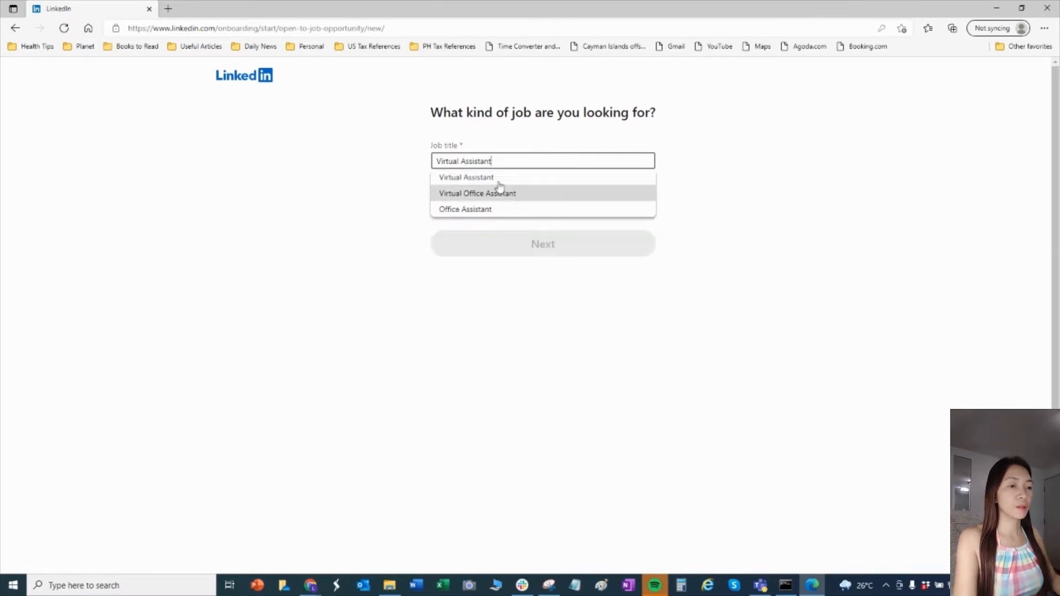
left_click(497, 175)
- Choose United States as the desired job location and proceed
type("U")
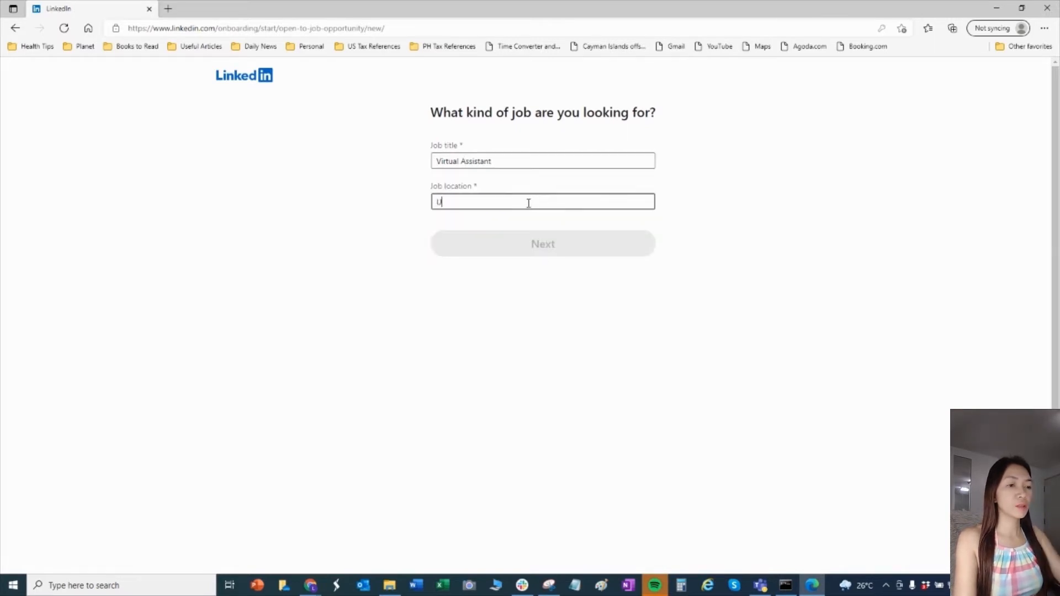
type("nited")
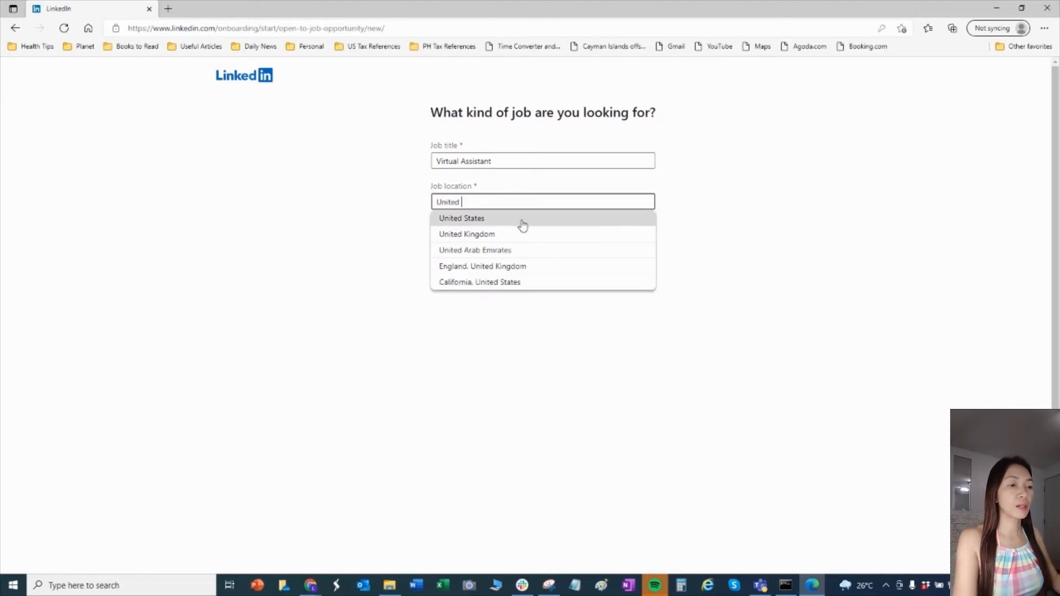
left_click(520, 222)
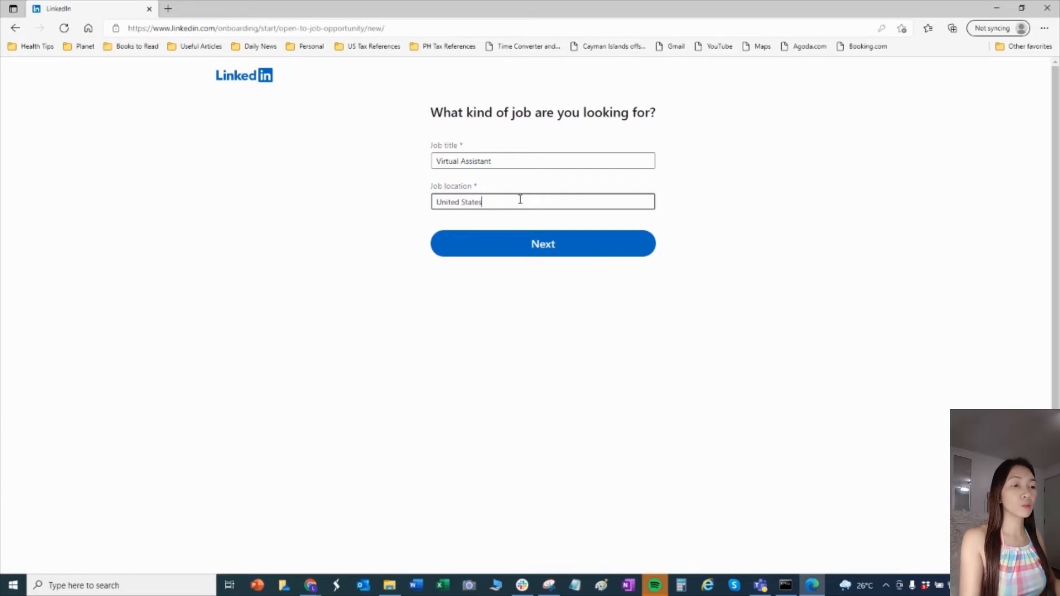
left_click(553, 245)
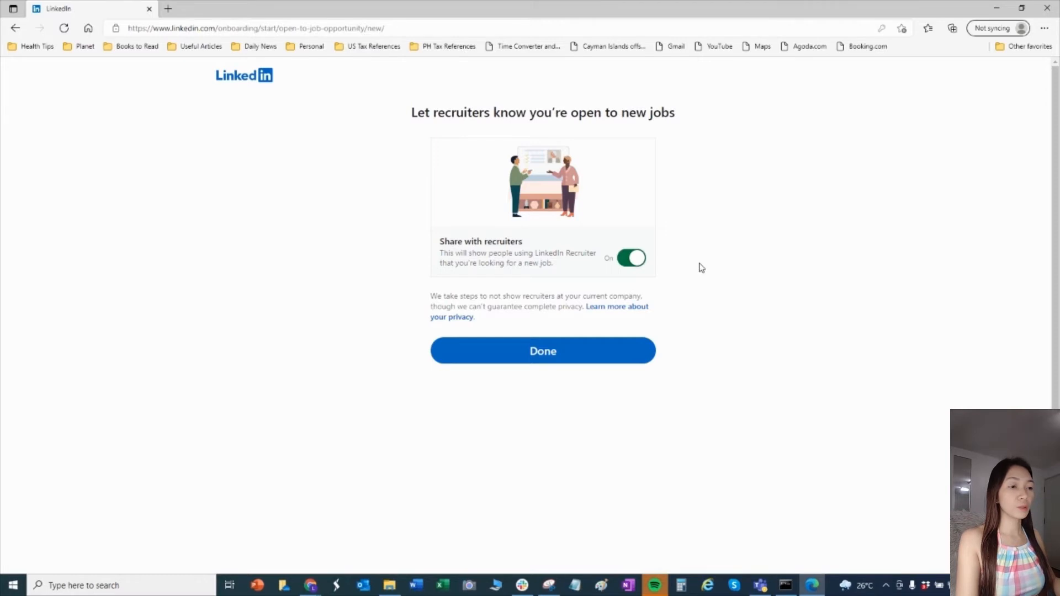
- Leave sharing with recruiters switched on and finish the job preferences
left_click(622, 268)
left_click(640, 264)
left_click(540, 358)
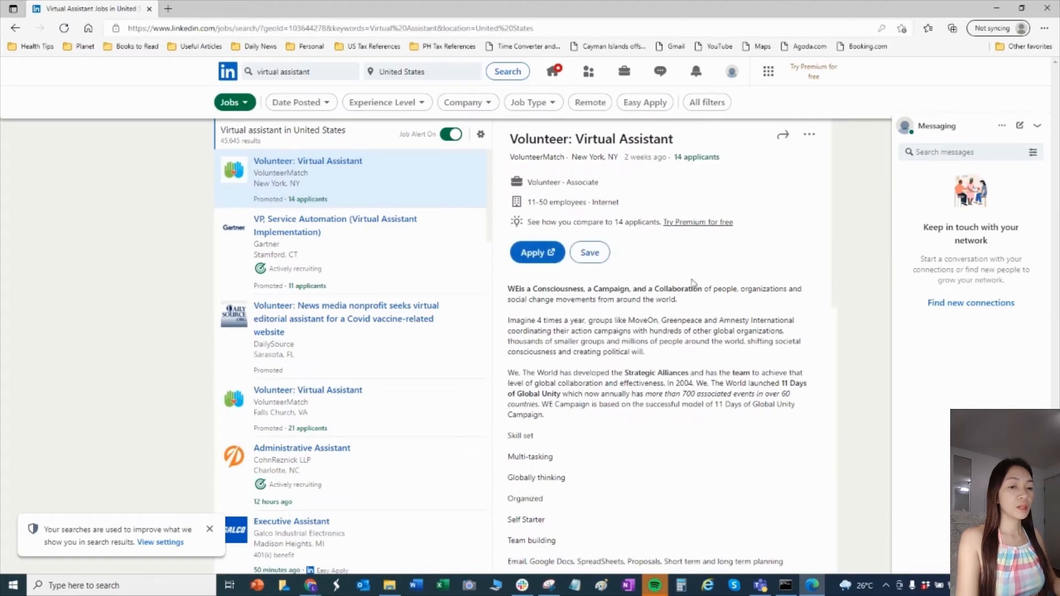
- Dismiss the notice about searches and skim the virtual assistant job results
left_click(210, 530)
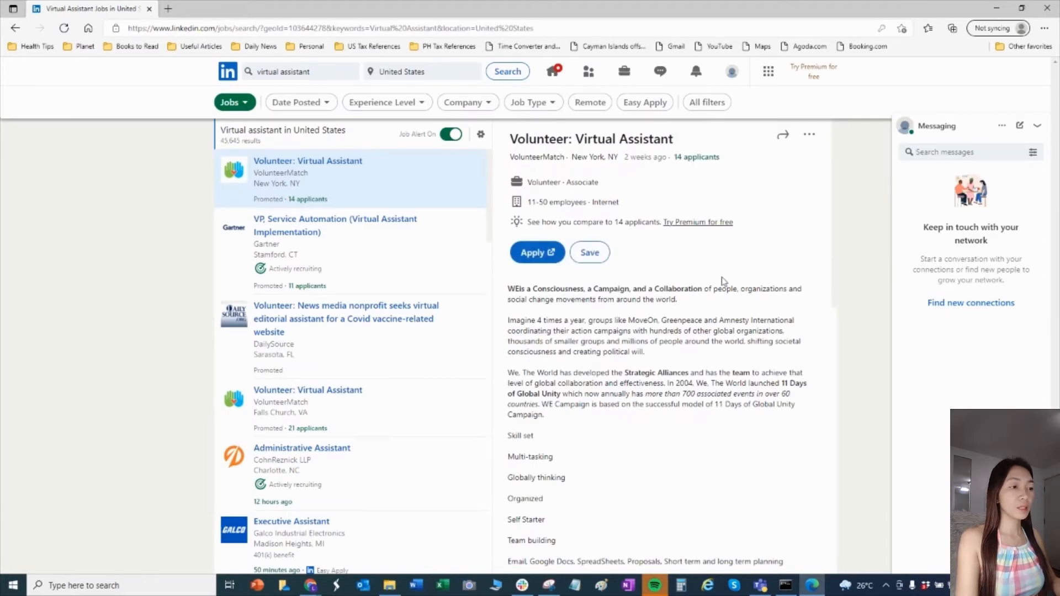
scroll(837, 297, "down", 3)
scroll(837, 297, "up", 3)
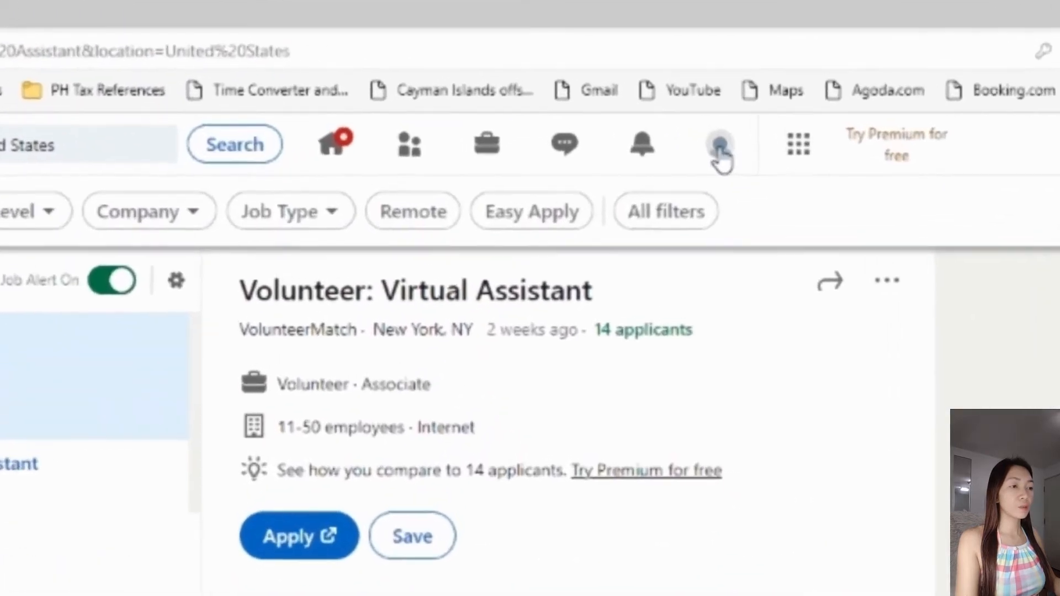
- Open the account's own profile and look through its sections, from the intro card down to Experience
left_click(718, 160)
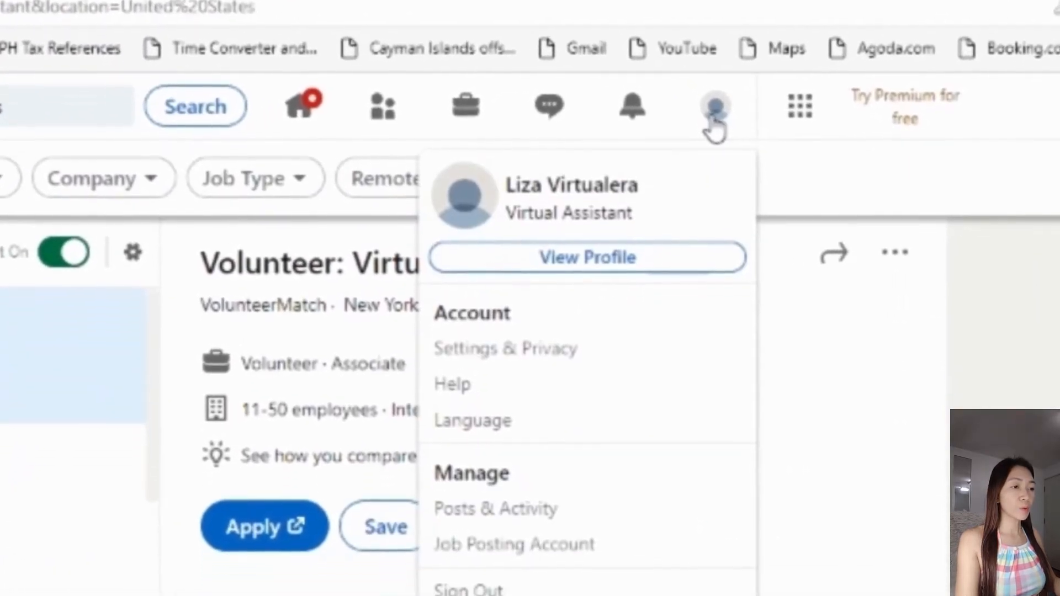
left_click(577, 185)
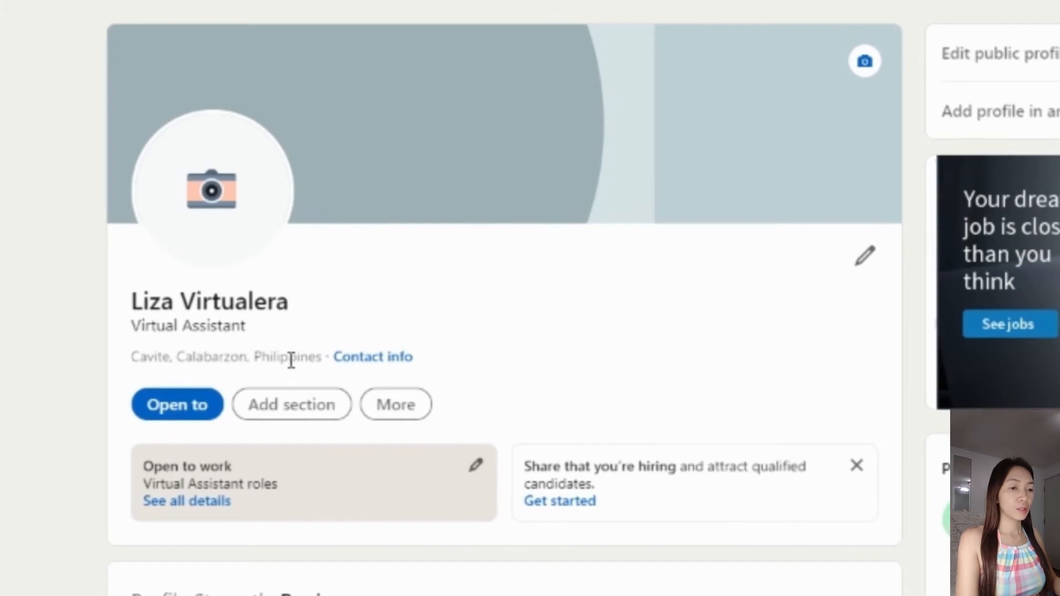
scroll(568, 327, "down", 10)
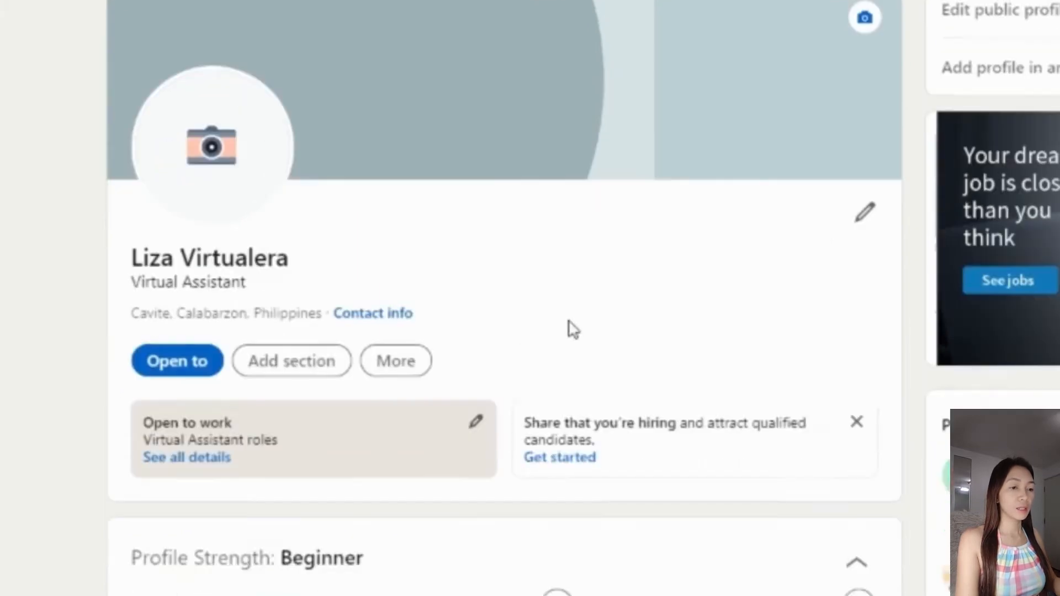
scroll(569, 329, "up", 5)
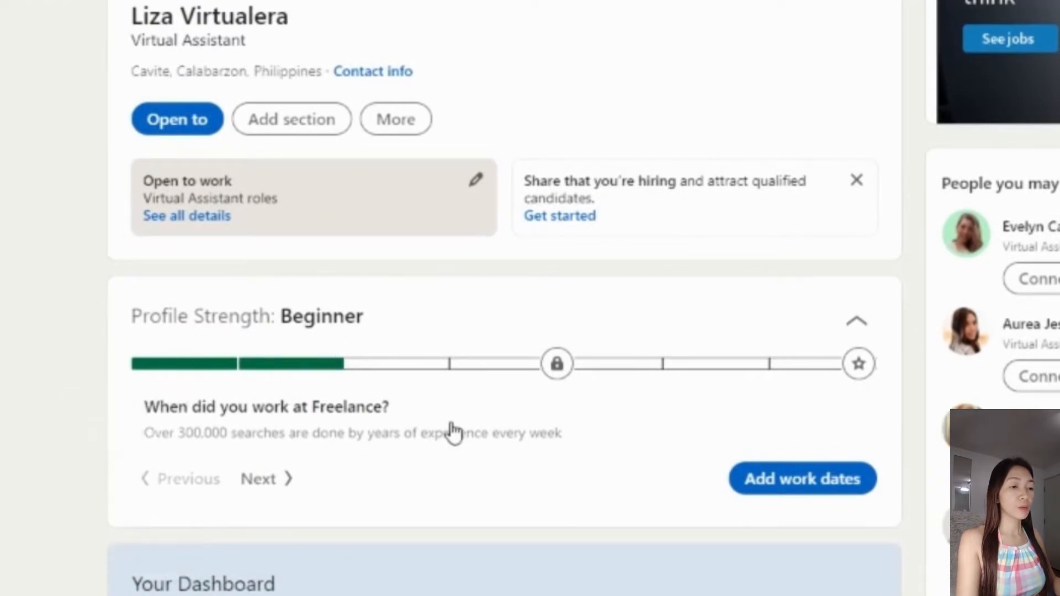
scroll(454, 434, "down", 5)
scroll(457, 433, "down", 7)
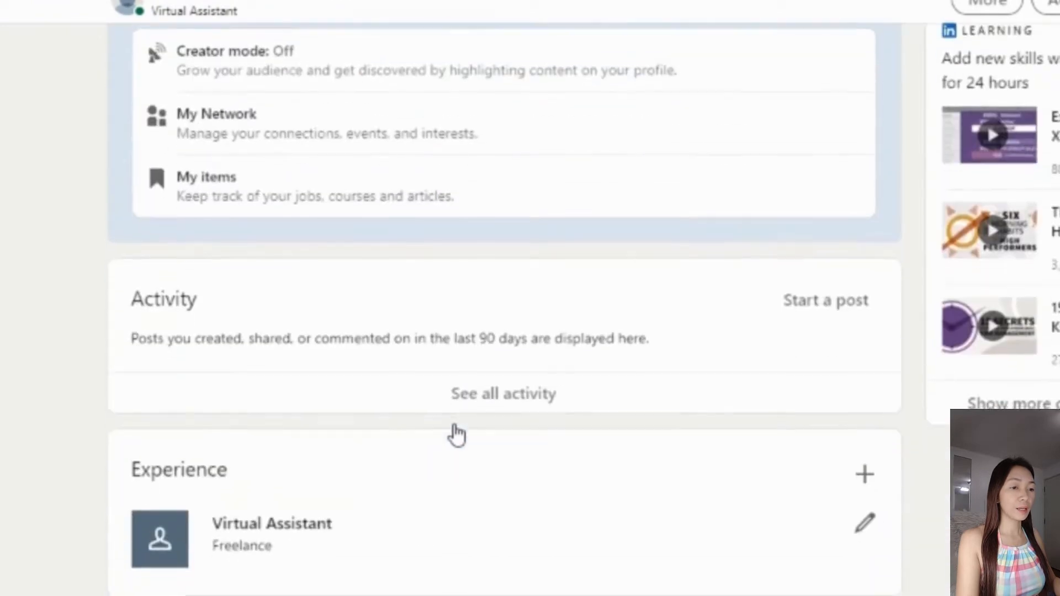
- Upload the headshot as the profile photo, reposition it so the whole head fits inside the crop circle, and save it
scroll(571, 313, "up", 17)
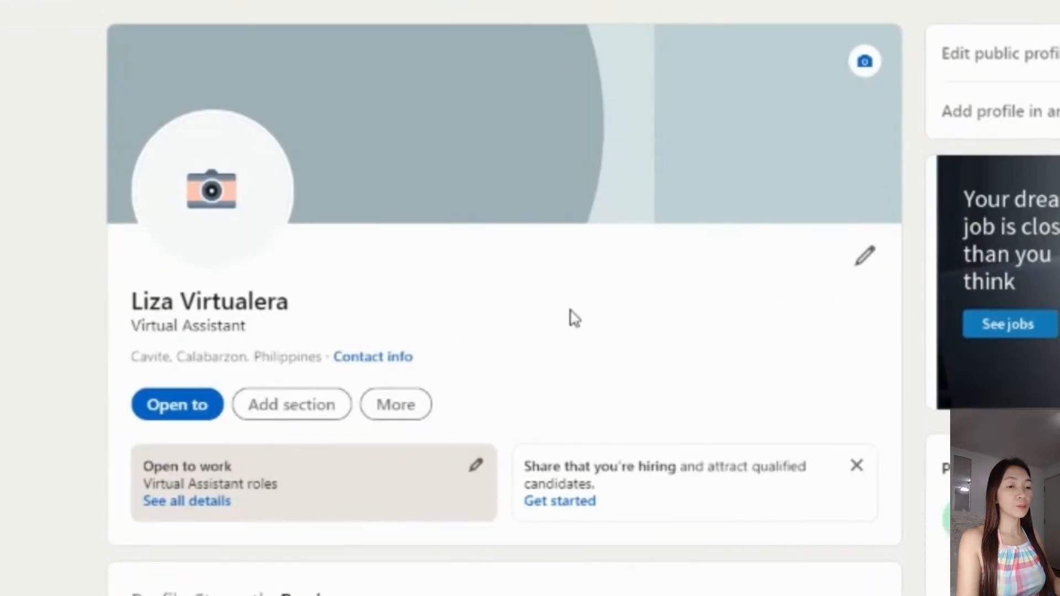
left_click(294, 418)
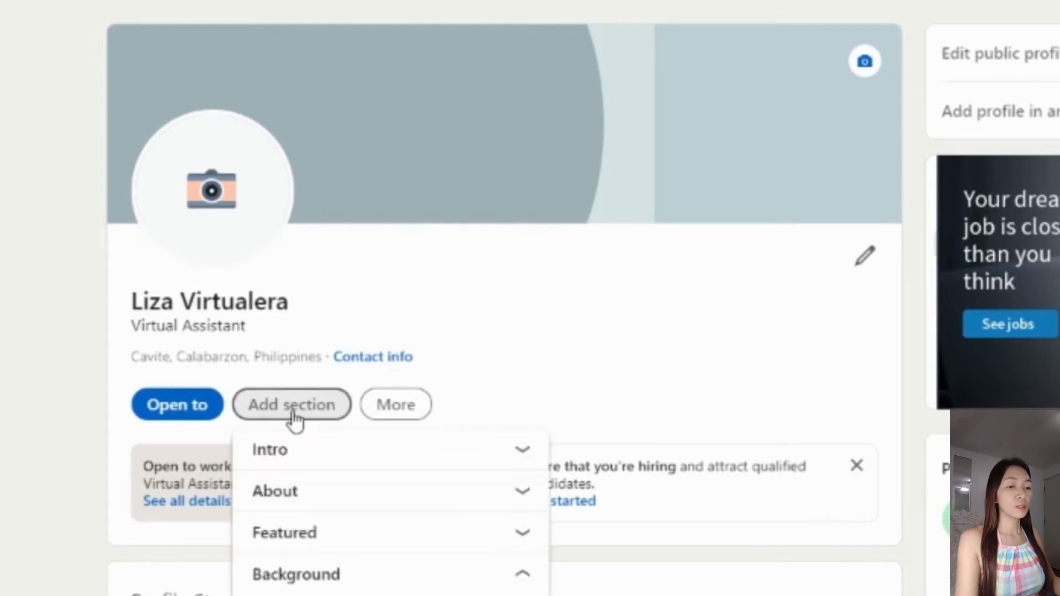
scroll(659, 376, "down", 6)
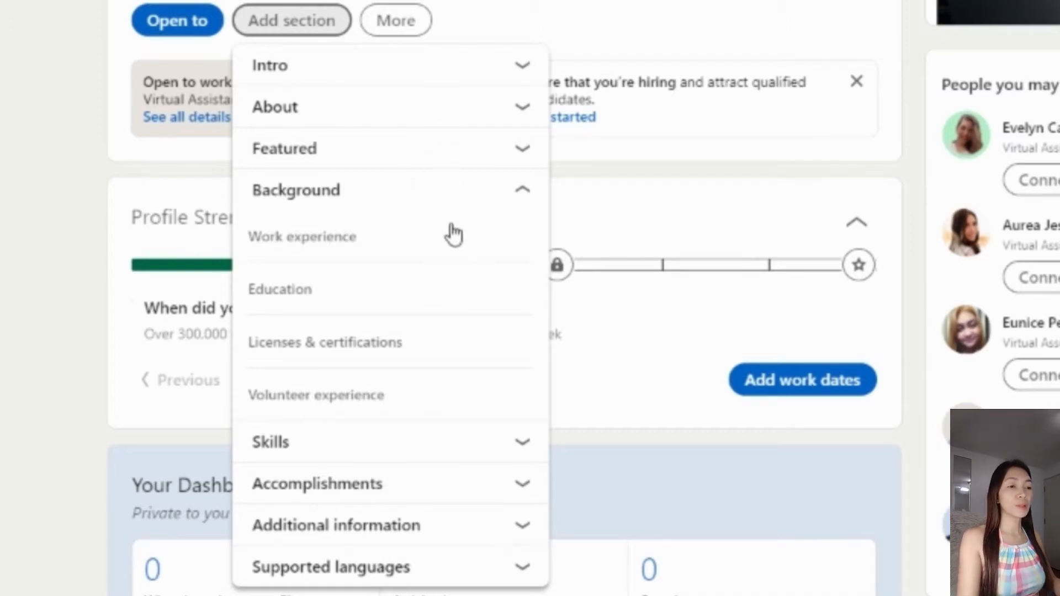
left_click(519, 67)
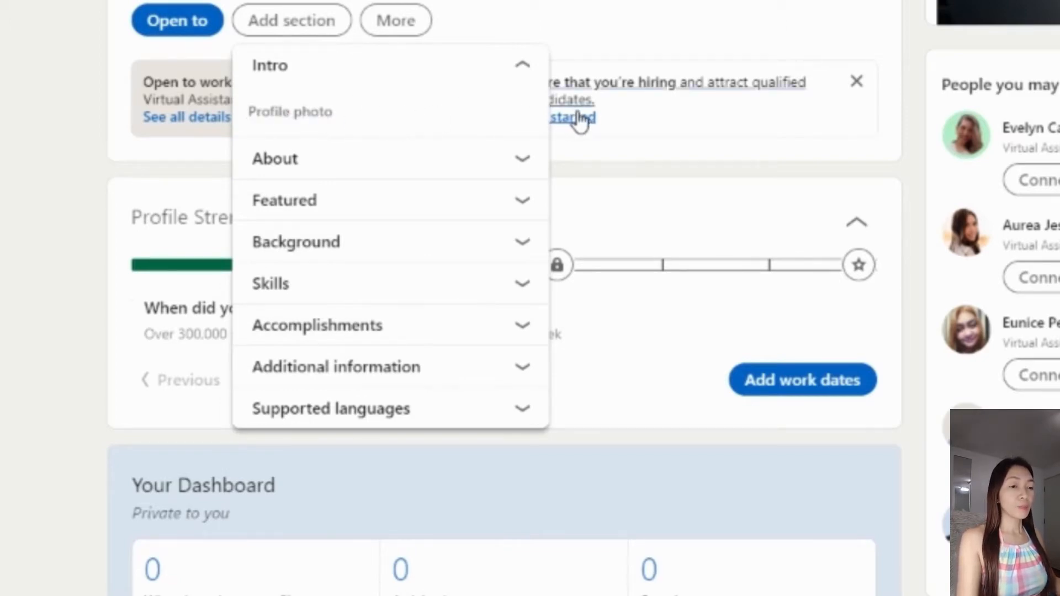
scroll(585, 127, "up", 2)
scroll(392, 239, "up", 2)
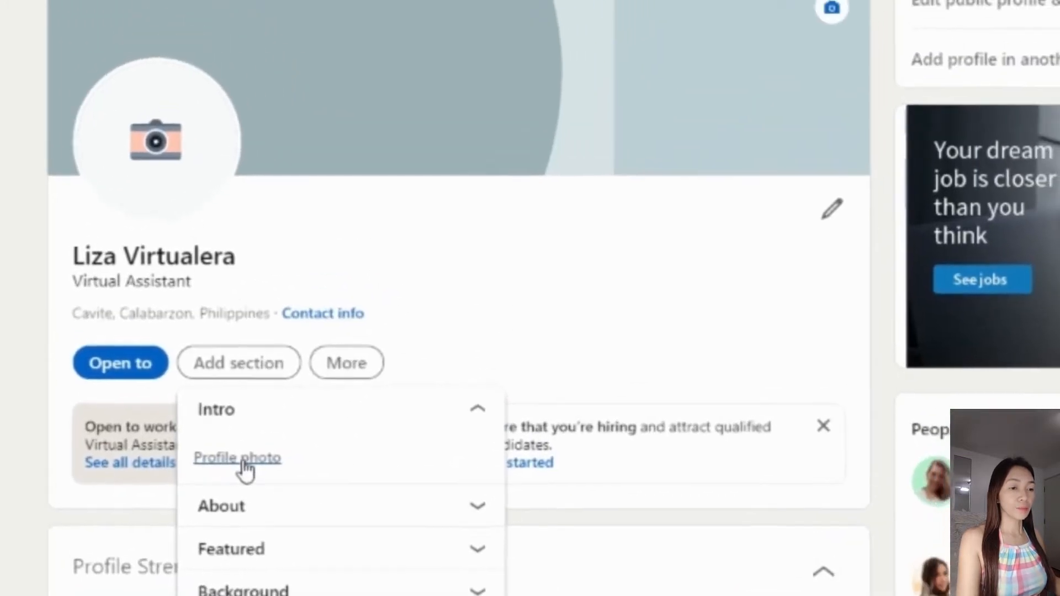
left_click(298, 407)
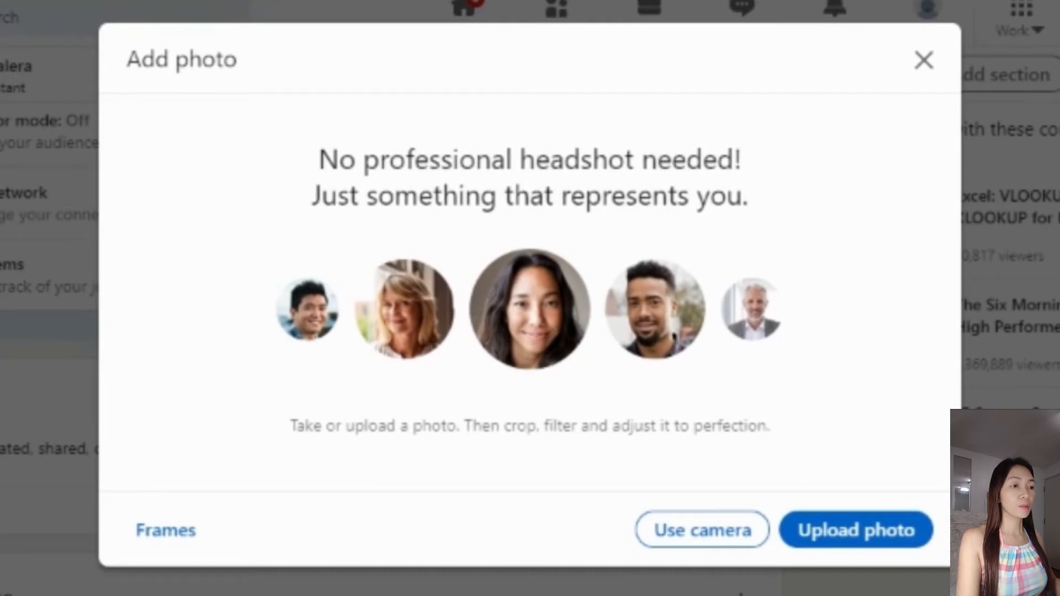
left_click(850, 532)
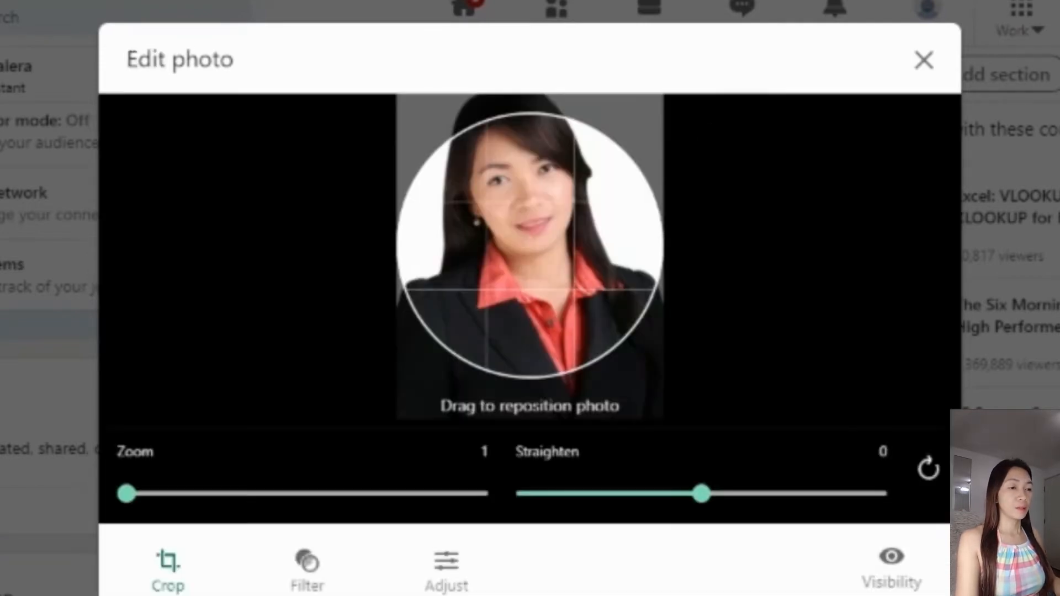
left_click_drag(535, 299, 542, 317)
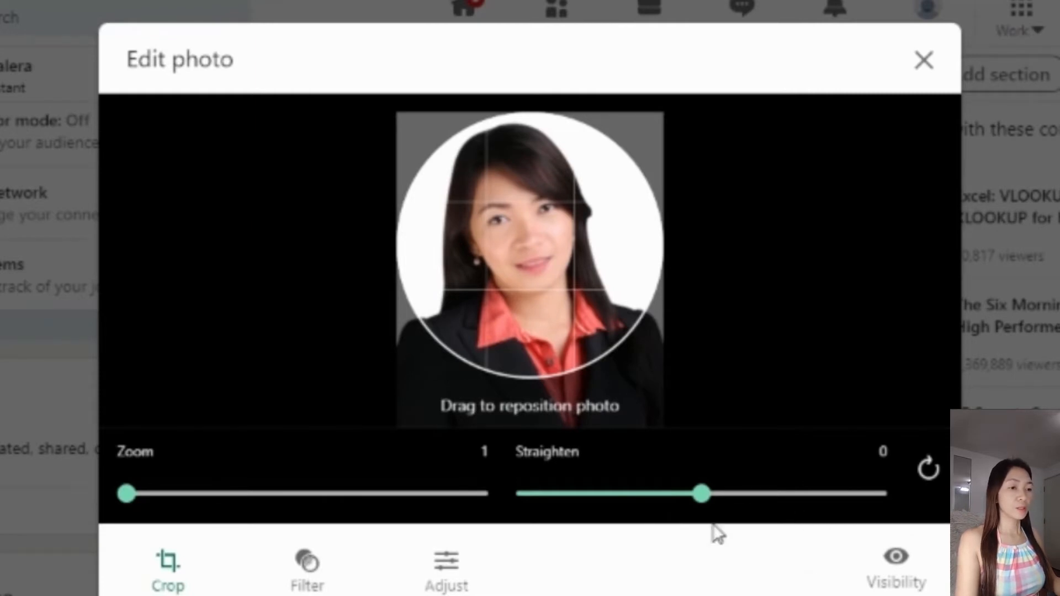
left_click(840, 550)
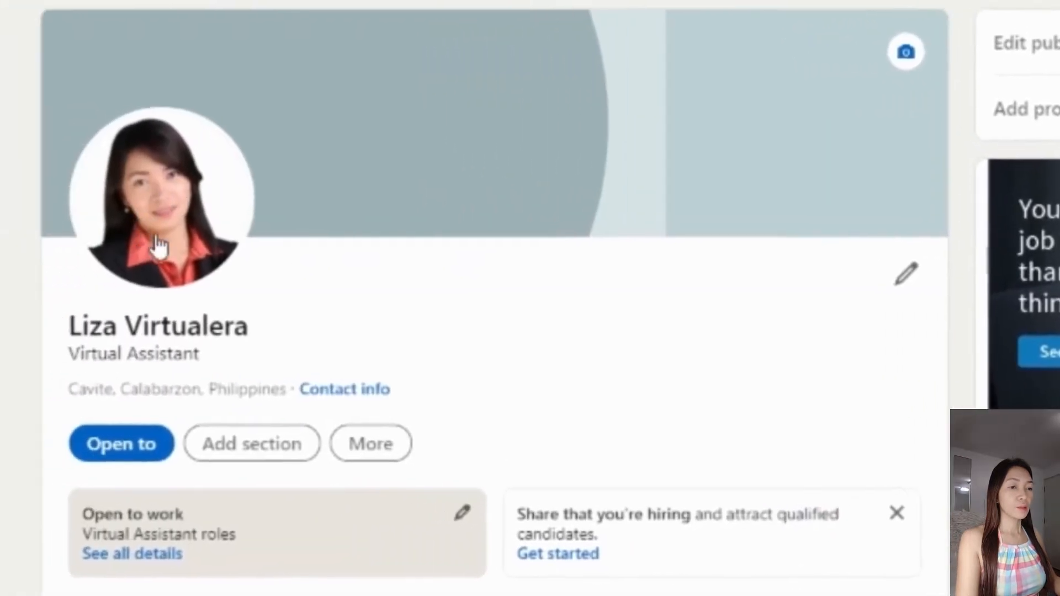
- View the option for adding a background photo and close it without choosing an image
scroll(652, 302, "down", 3)
scroll(650, 304, "up", 3)
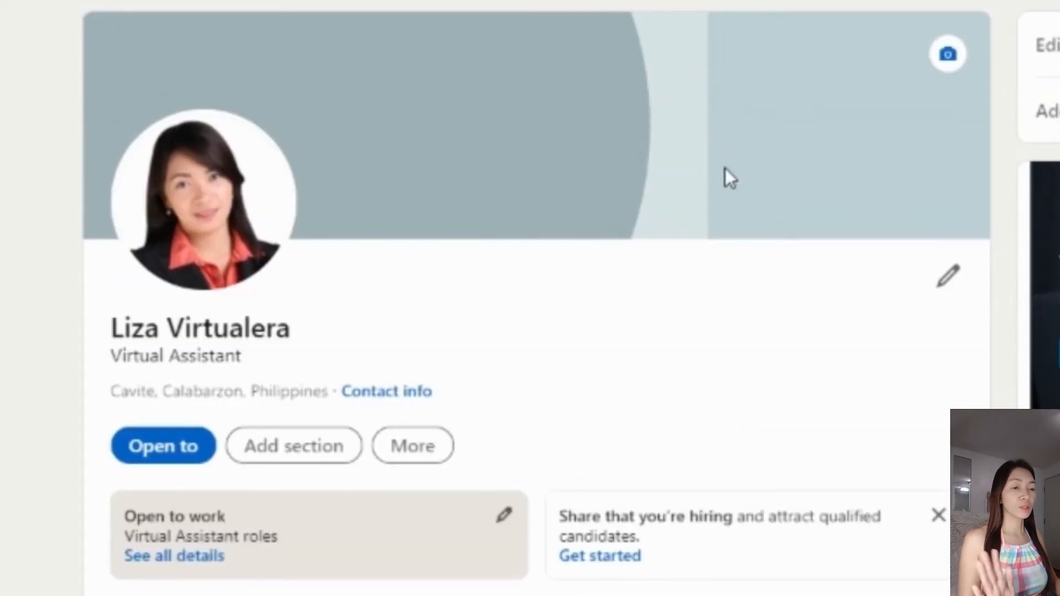
left_click(947, 57)
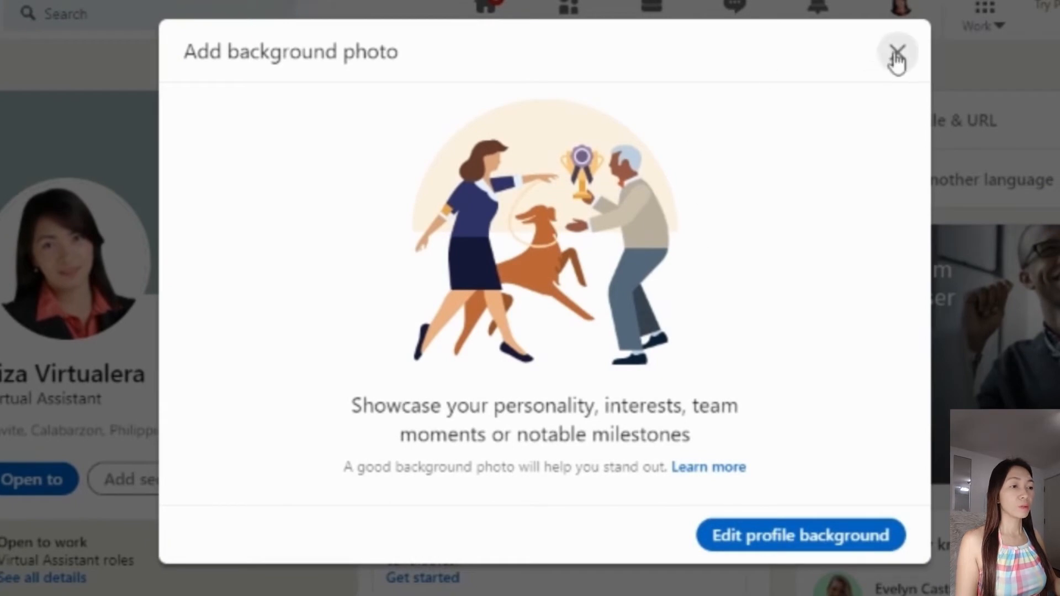
left_click(895, 53)
- Save an About summary offering entrepreneurs or businesses back office support: Office Management, Project Coordination, Executive Assistance, Bookkeeping, Digital marketing, Lead Generation, Research and more
scroll(189, 390, "down", 3)
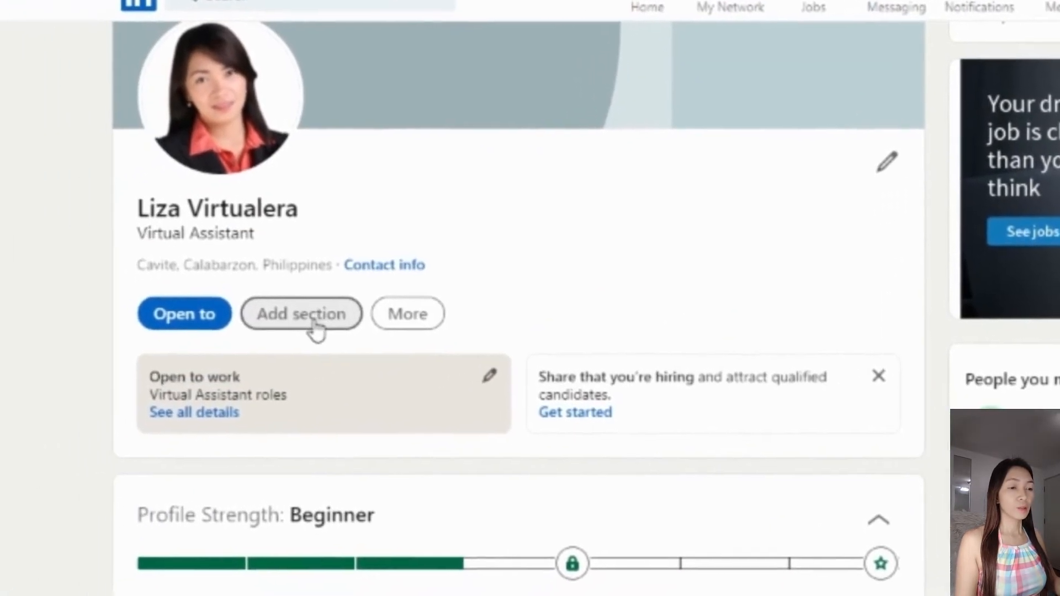
left_click(314, 323)
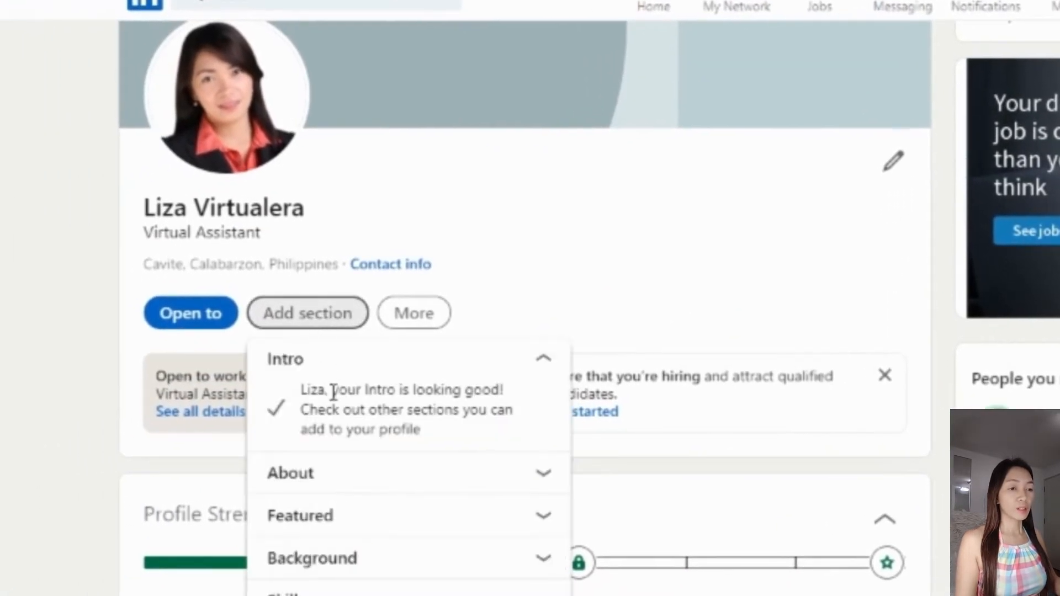
left_click(520, 476)
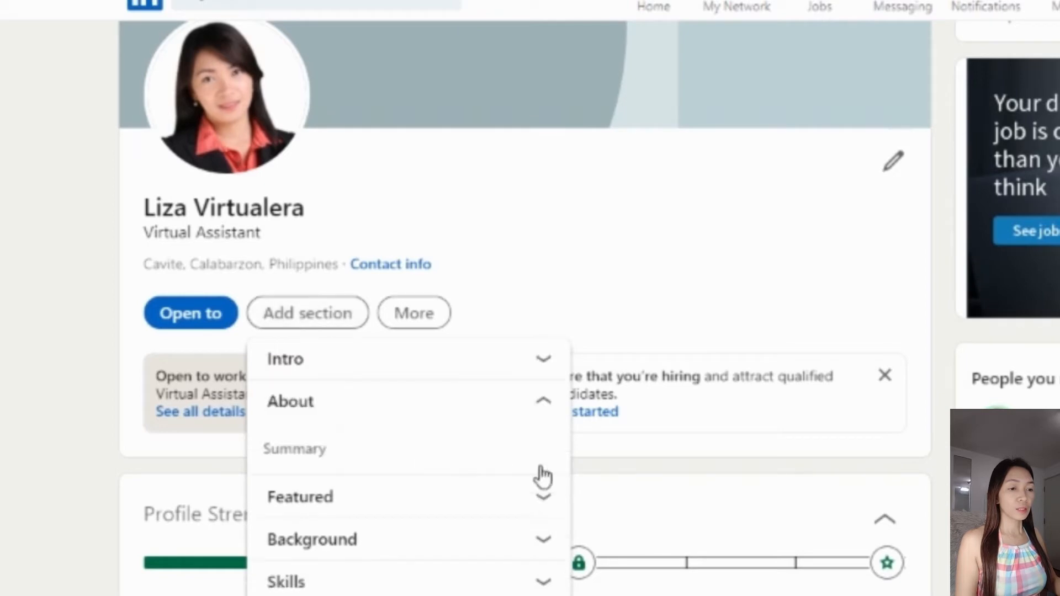
left_click(297, 449)
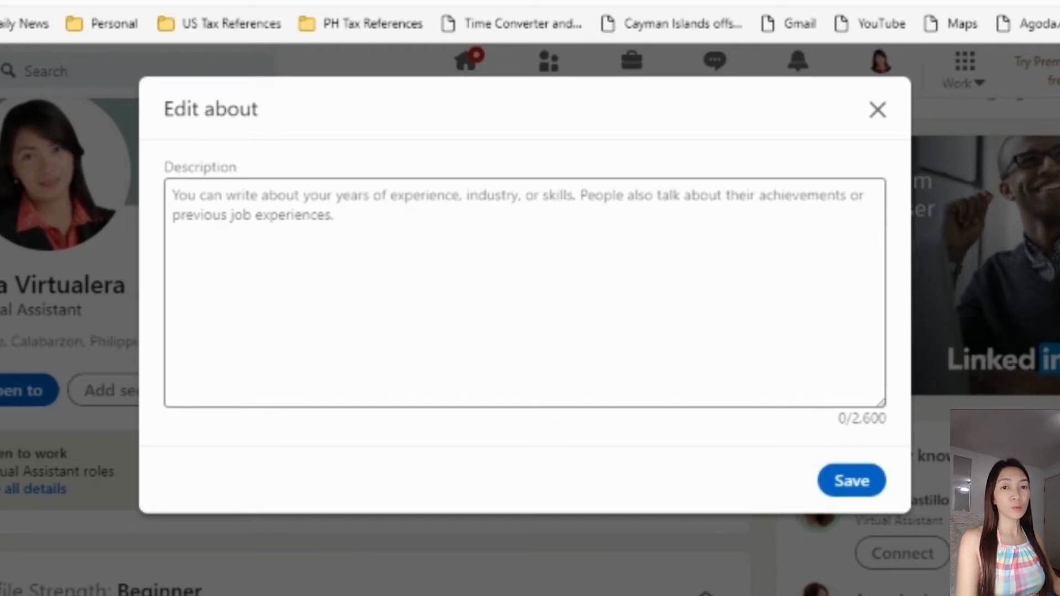
left_click(359, 226)
type("I provide various back office support services to entrepreneurs or businesses such as Office Management, Project Coordination, Executive Assistance, Bookkeeping, Digital marketing, Lead Generation, Research and more.")
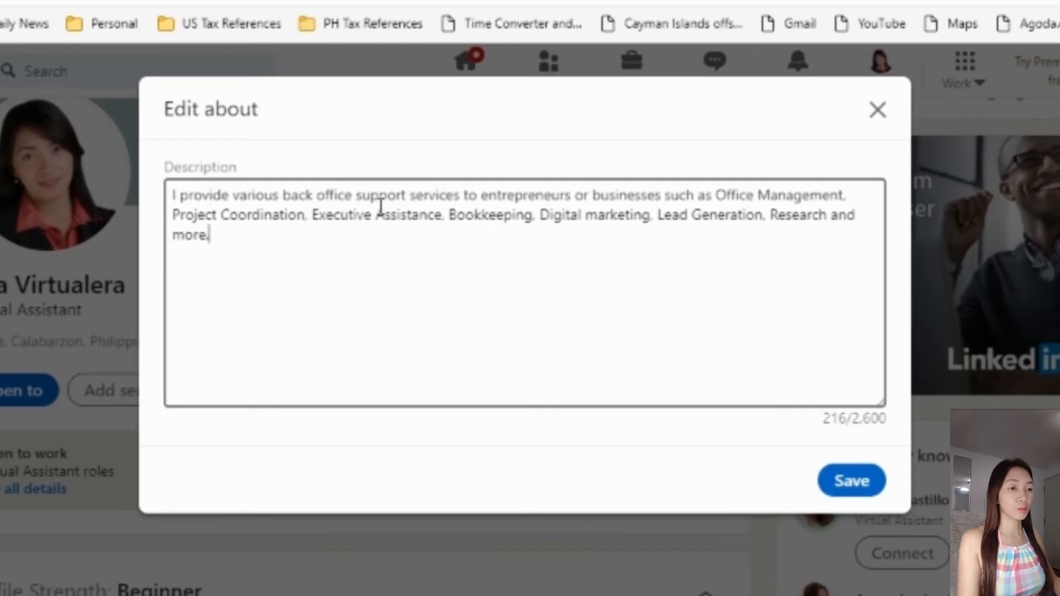
left_click_drag(218, 236, 173, 203)
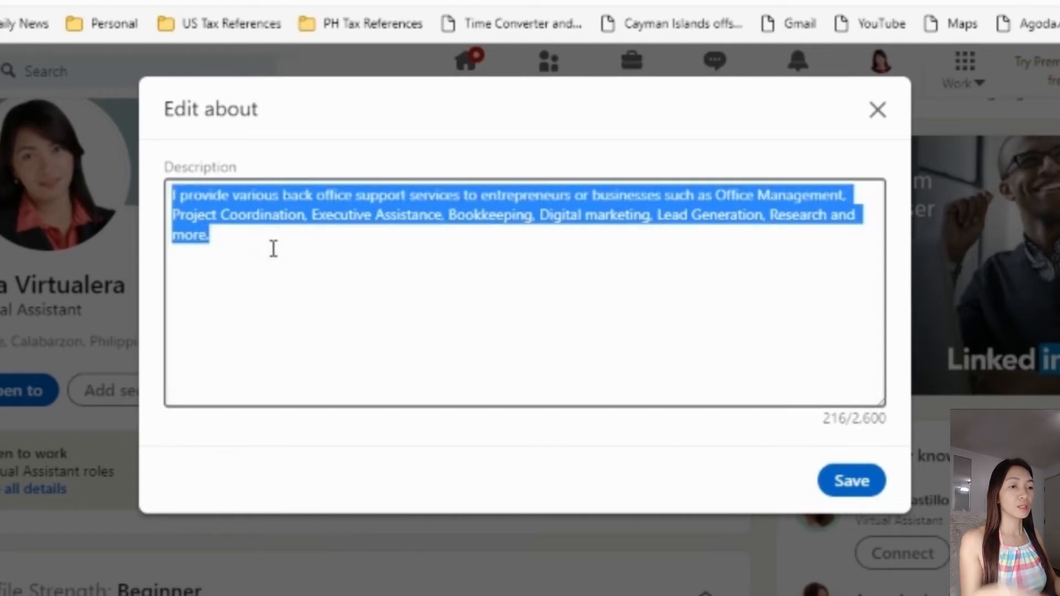
left_click(297, 259)
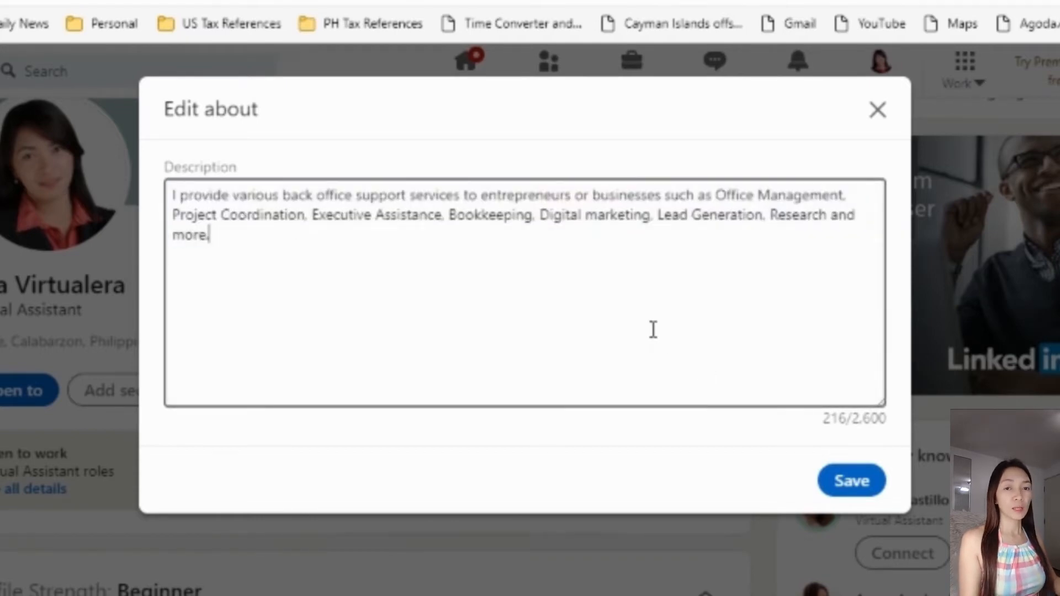
left_click(844, 483)
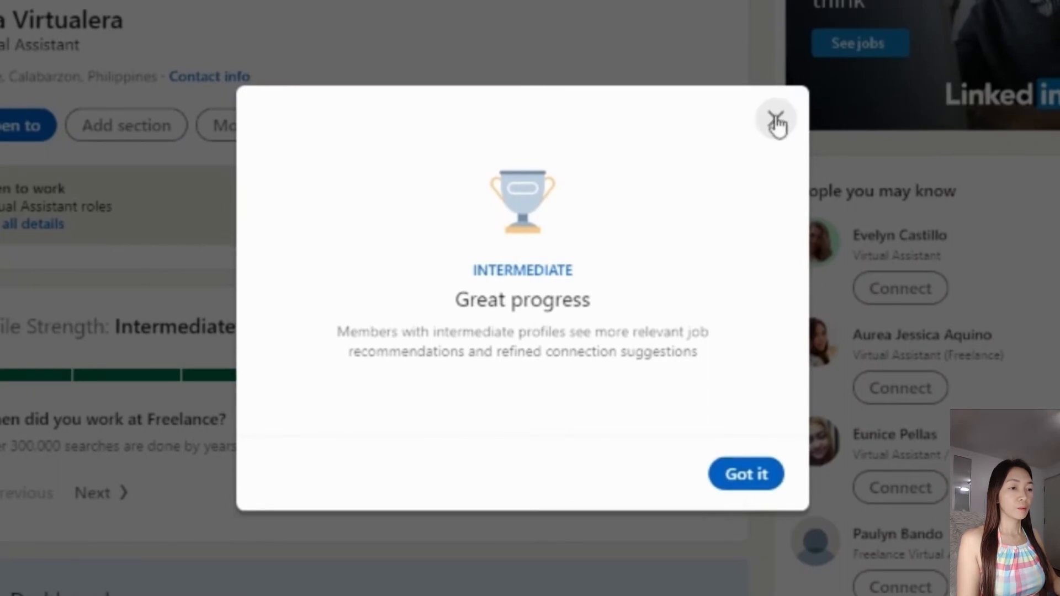
left_click(776, 121)
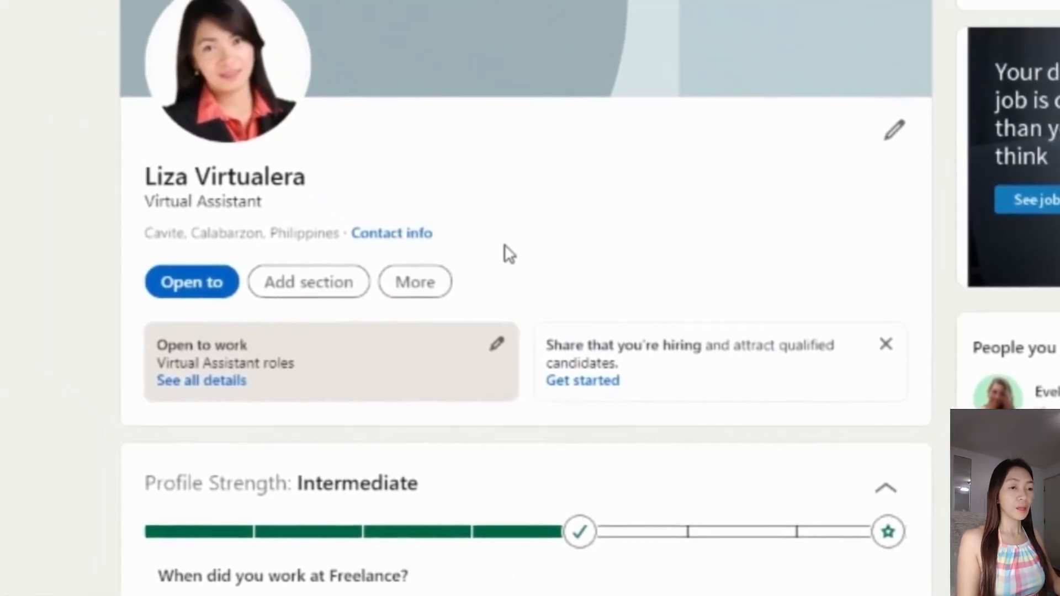
- View the profile's contact info, close it, and look over the Profile Strength and dashboard sections
left_click(405, 241)
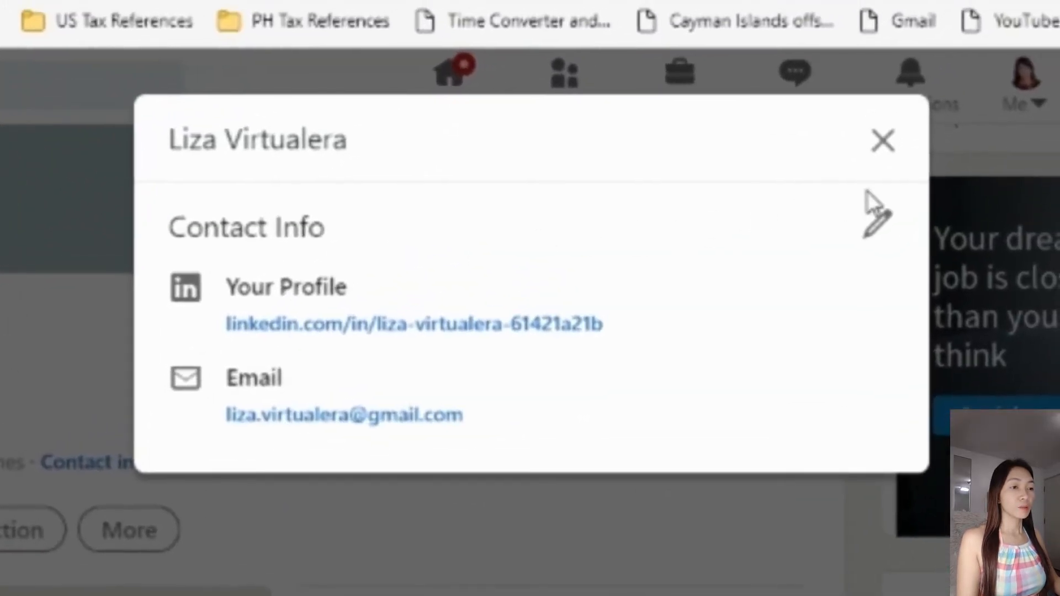
left_click(884, 141)
scroll(514, 533, "down", 5)
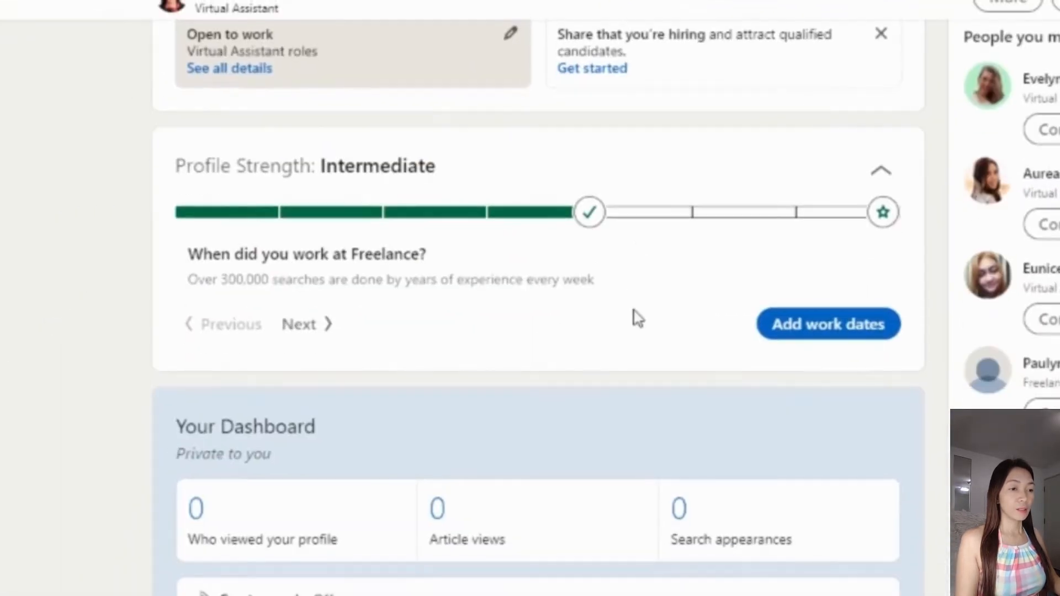
scroll(638, 319, "up", 5)
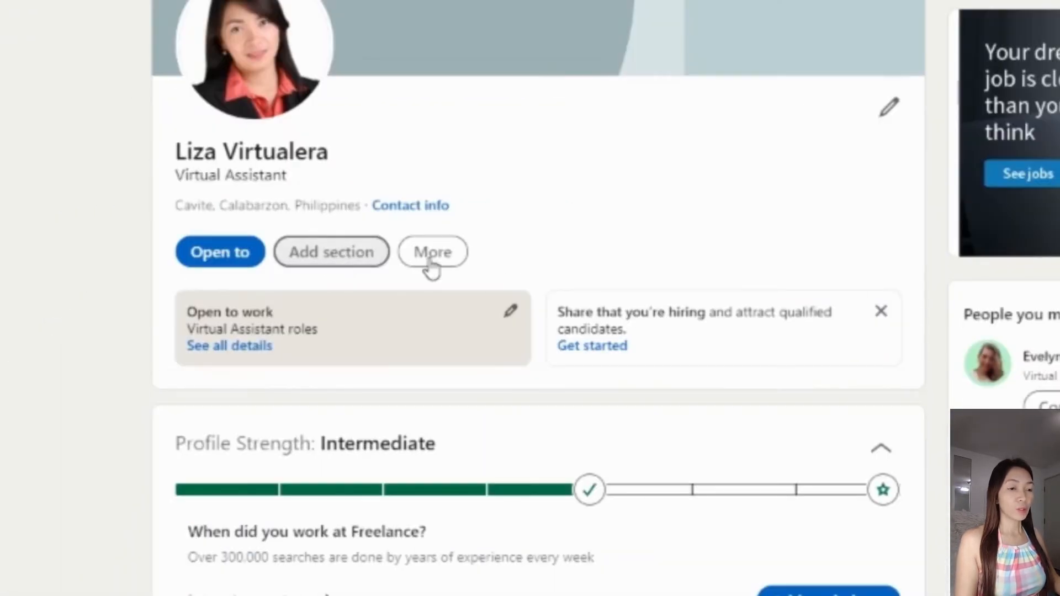
- Check which Featured items can be added to the profile and open a new work experience entry under Background
left_click(331, 254)
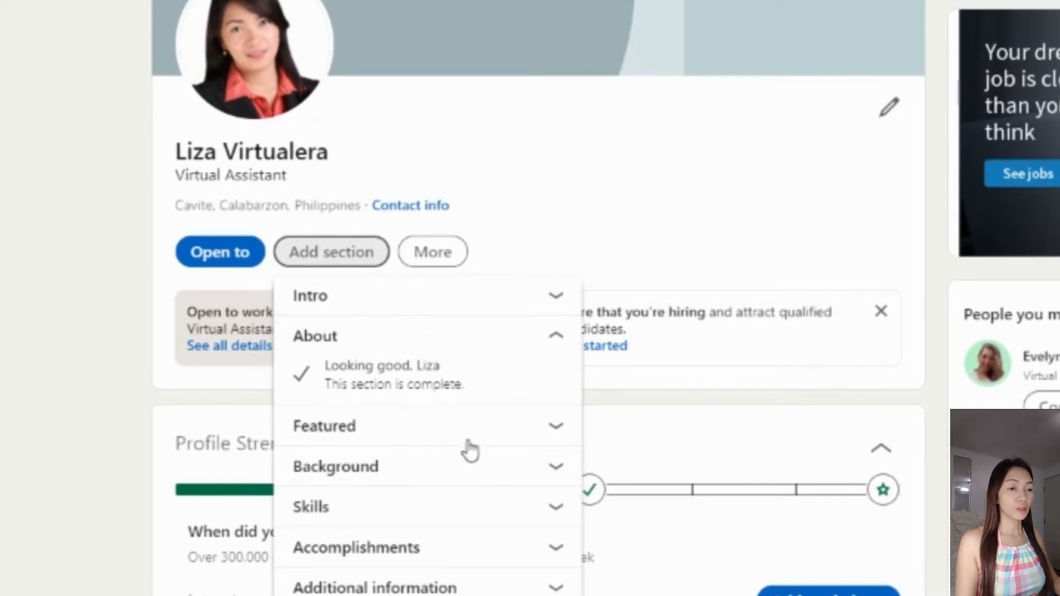
scroll(559, 403, "down", 2)
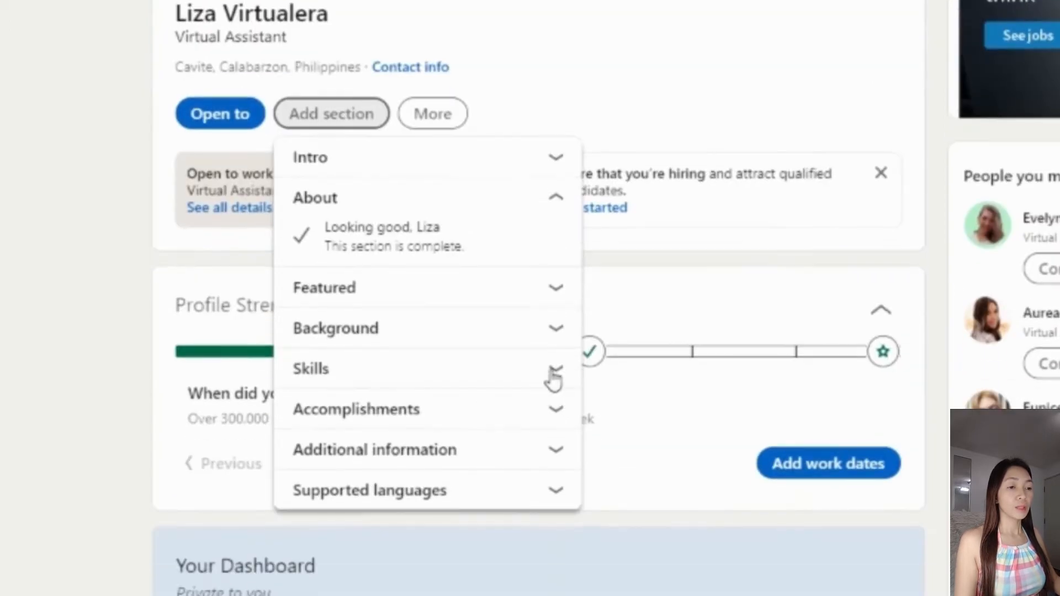
left_click(557, 295)
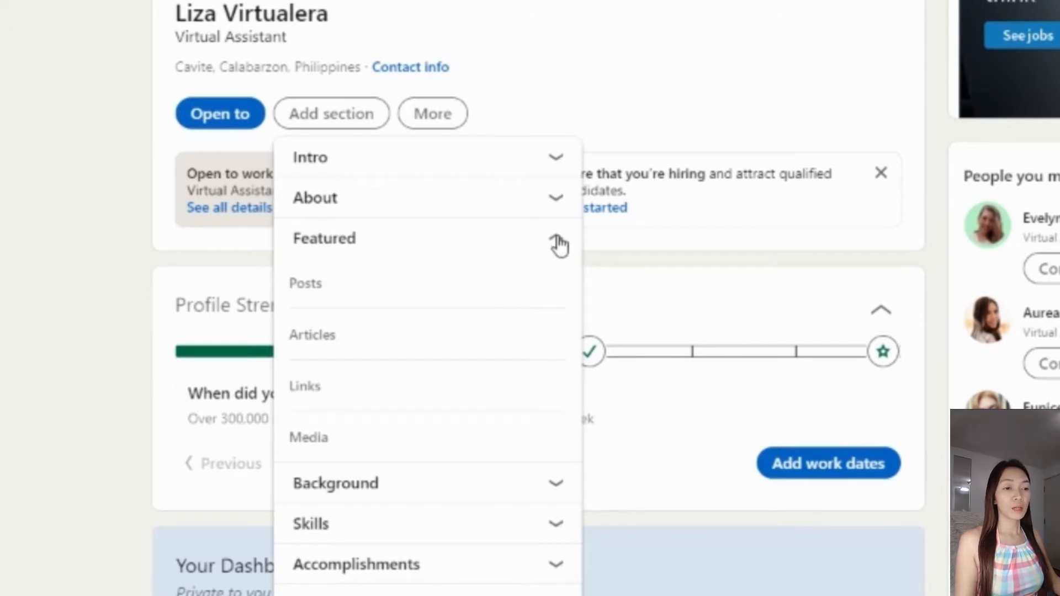
scroll(502, 338, "down", 2)
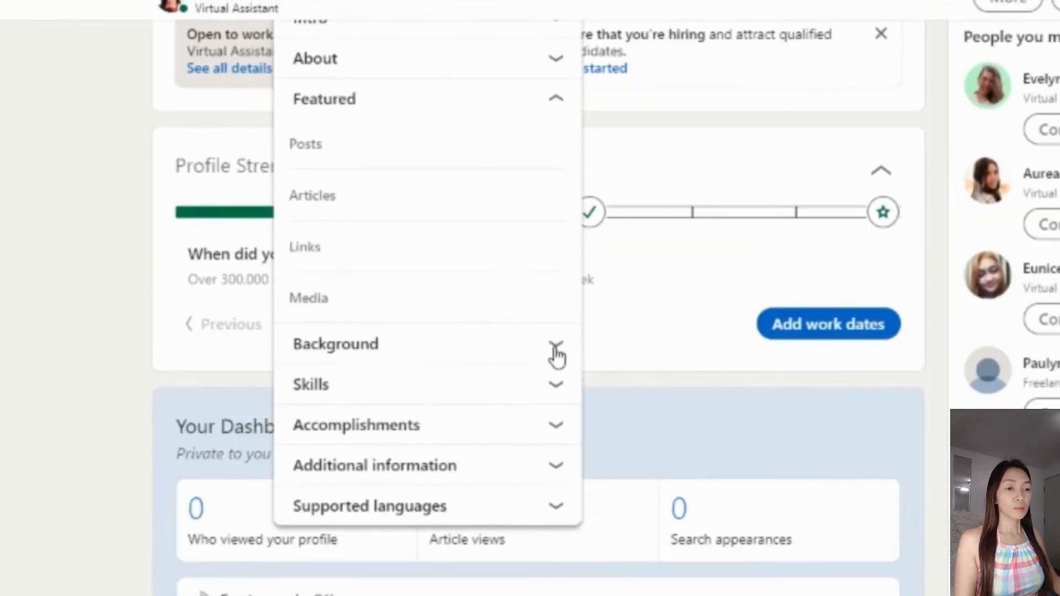
left_click(556, 348)
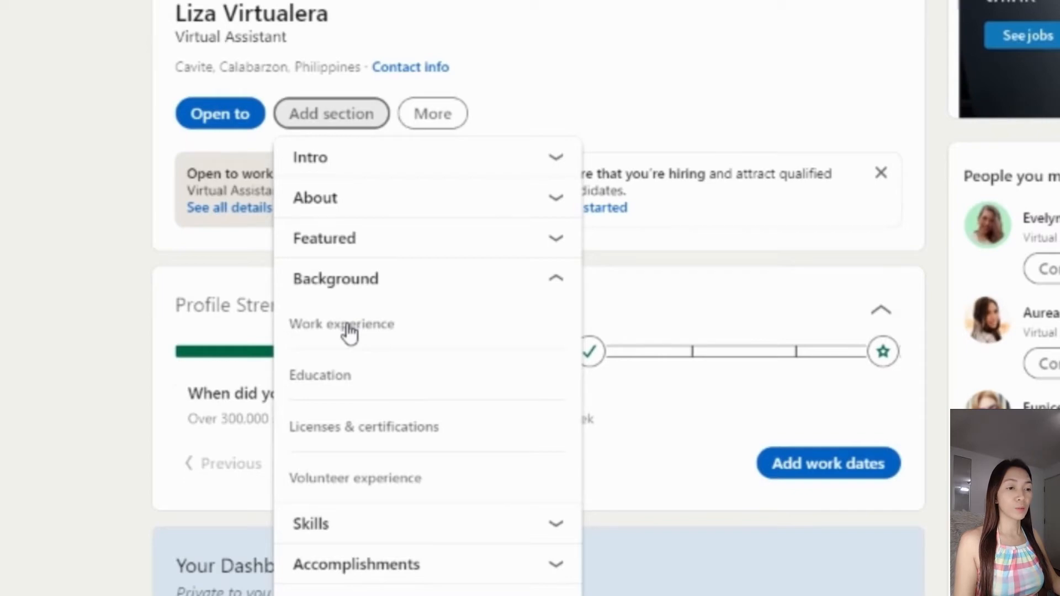
left_click(365, 341)
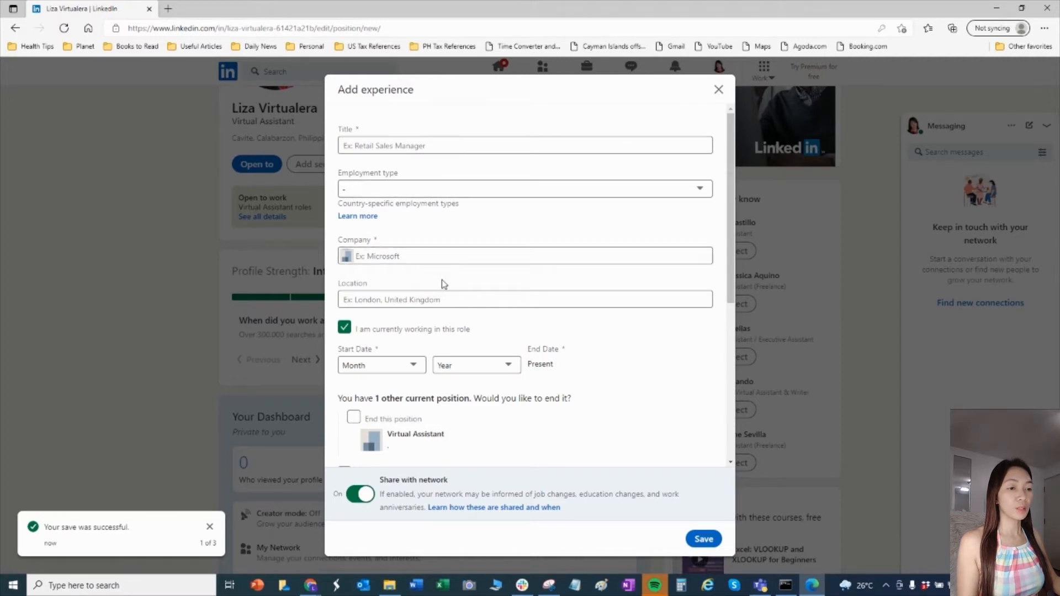
- Look over the new experience form, then set the title to Office Manager and the employment type to Full-time
scroll(422, 270, "down", 1)
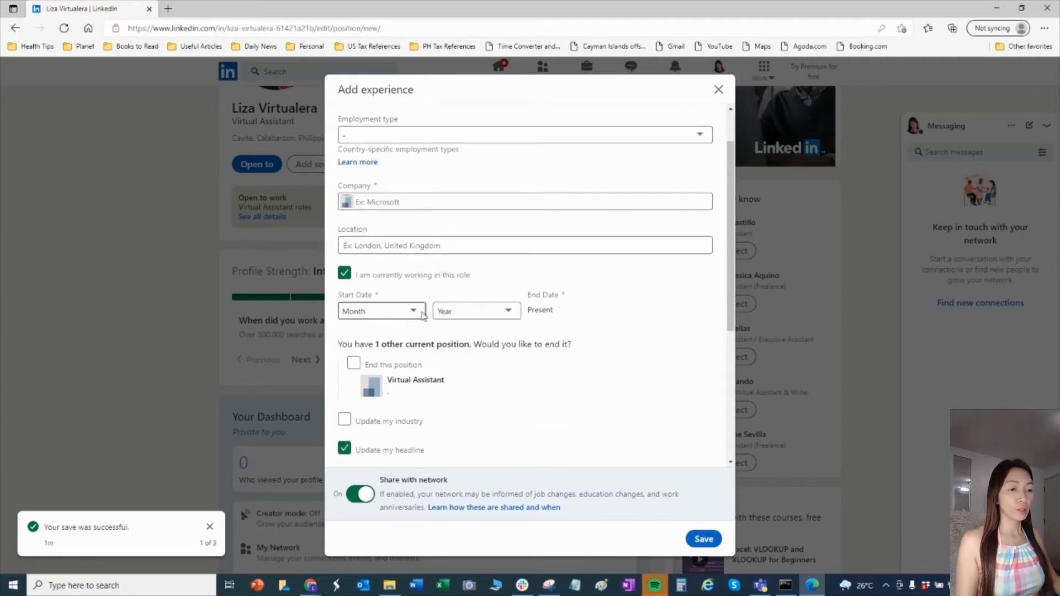
scroll(522, 345, "down", 1)
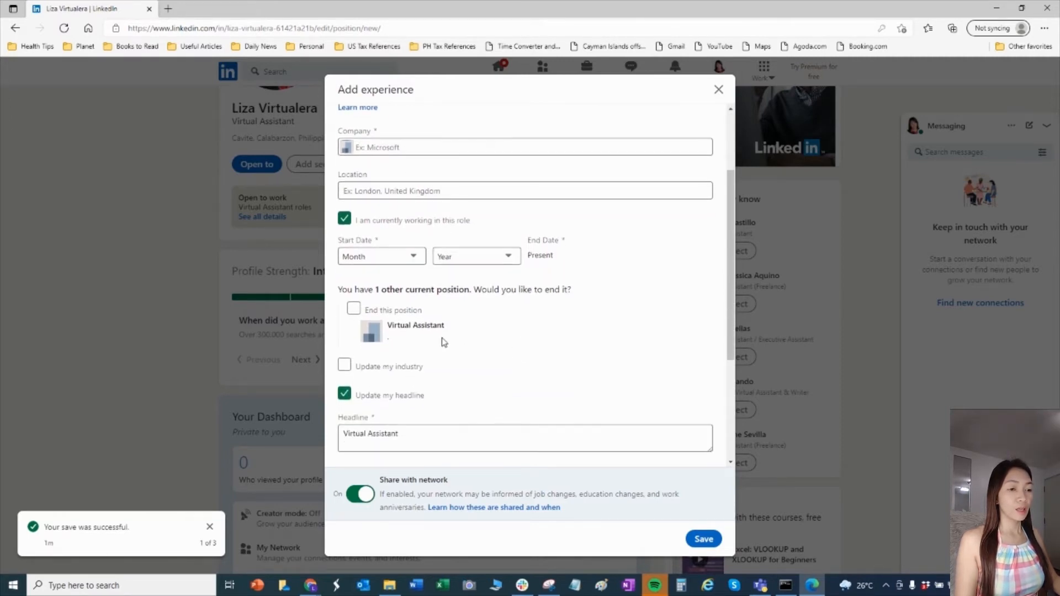
scroll(466, 336, "down", 1)
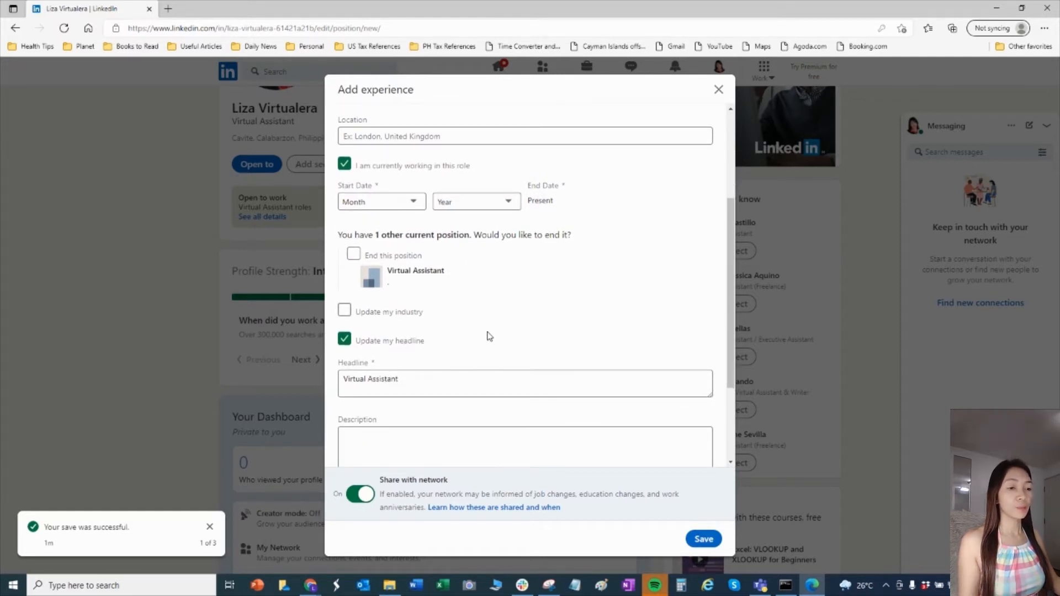
scroll(485, 353, "down", 2)
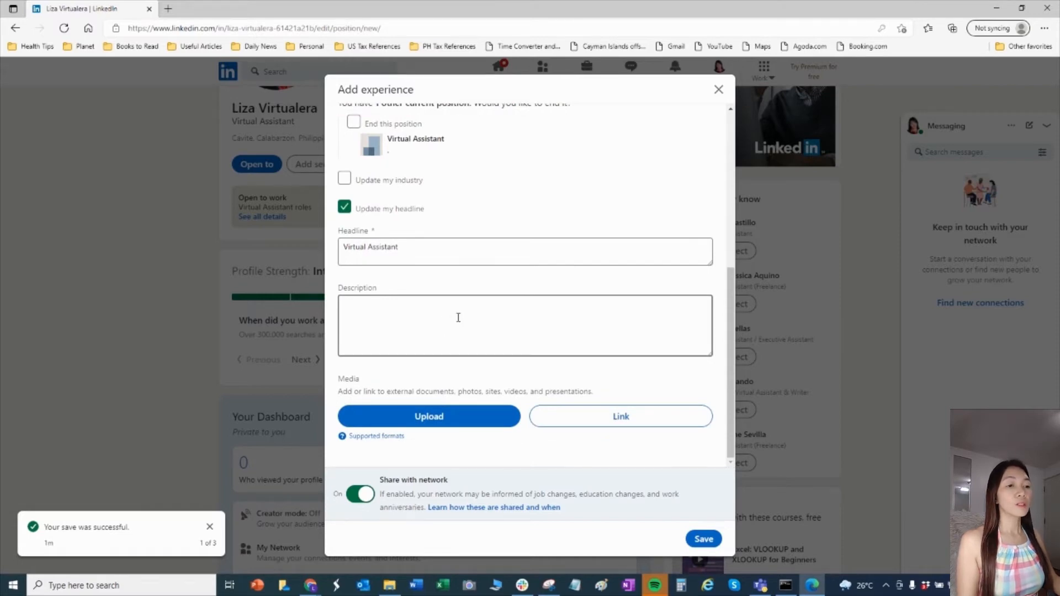
scroll(458, 317, "up", 5)
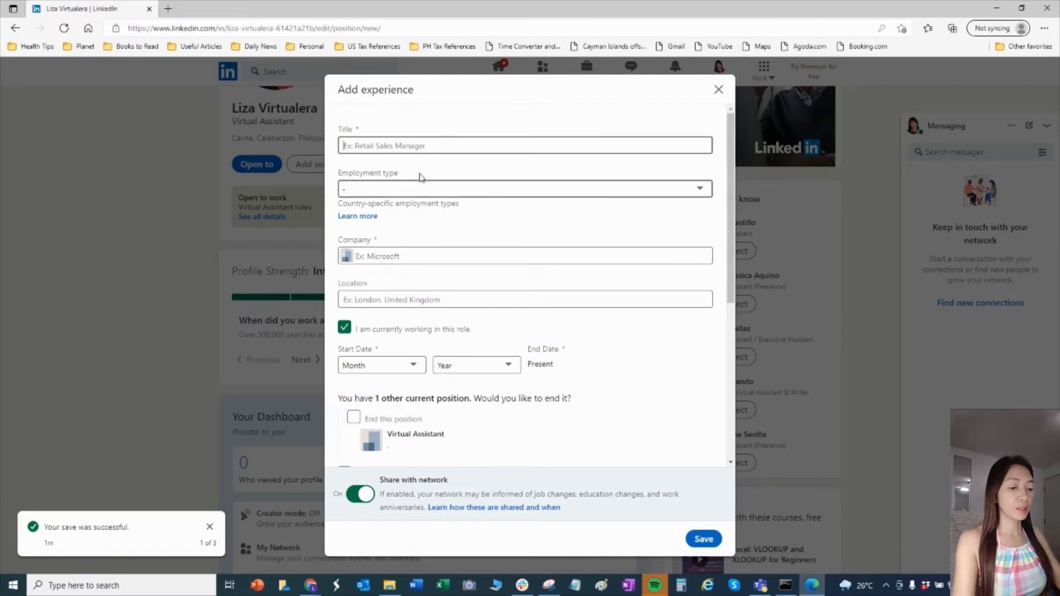
type("Office")
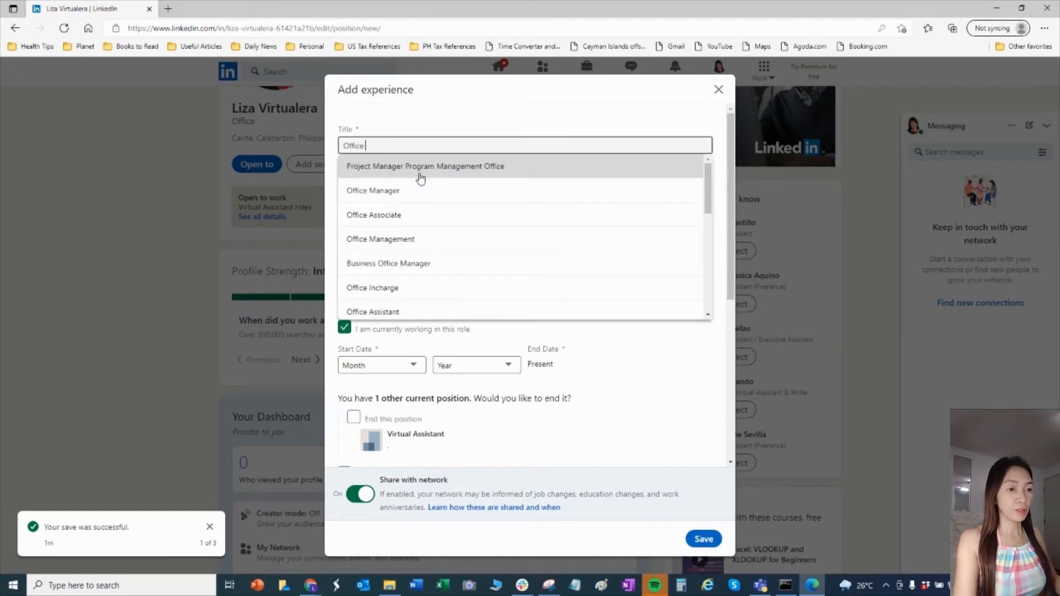
left_click(406, 198)
left_click(424, 191)
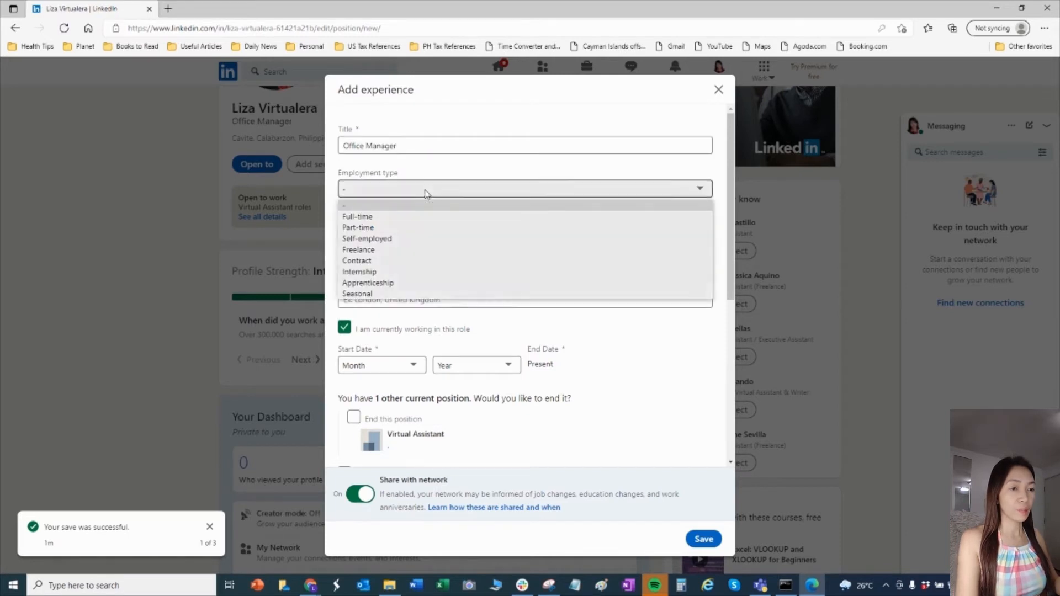
left_click(390, 220)
- Mark the Office Manager role as not current and enter the account holder's own company name as the employer
left_click(453, 197)
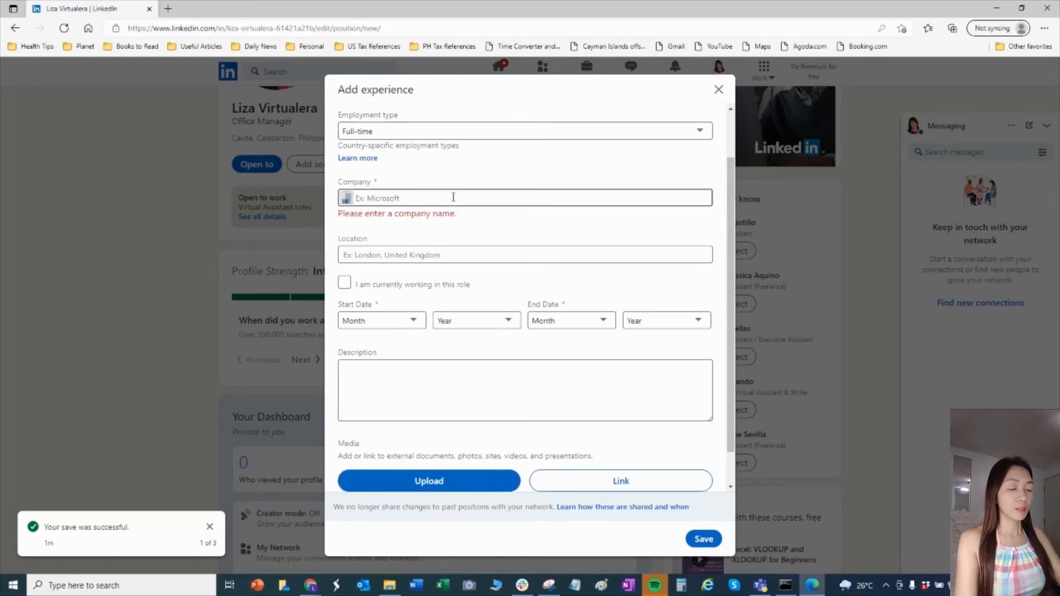
type("LIZA VIR")
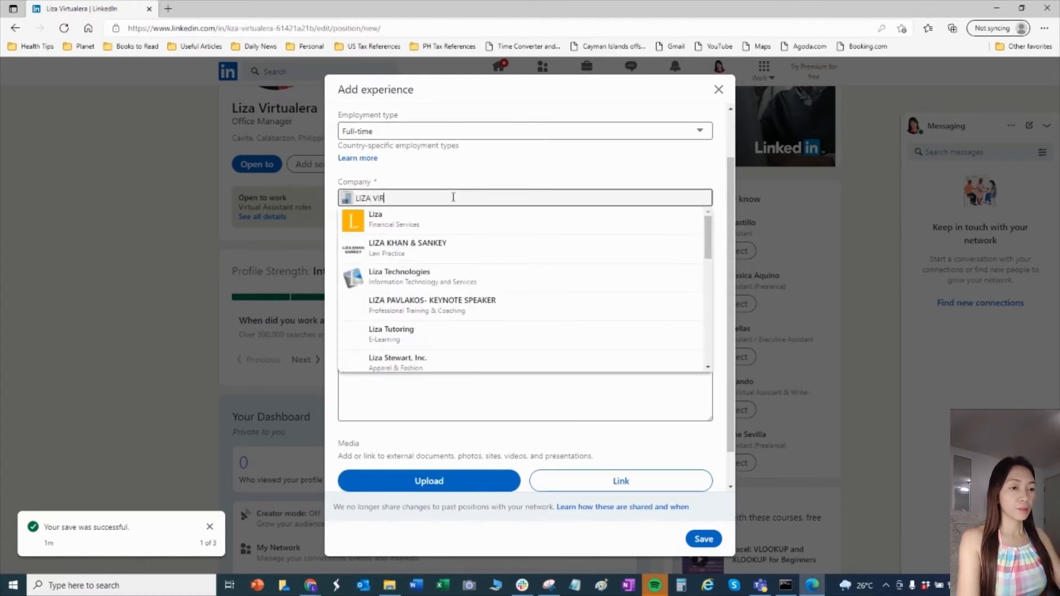
type("TUALERA COMPANY")
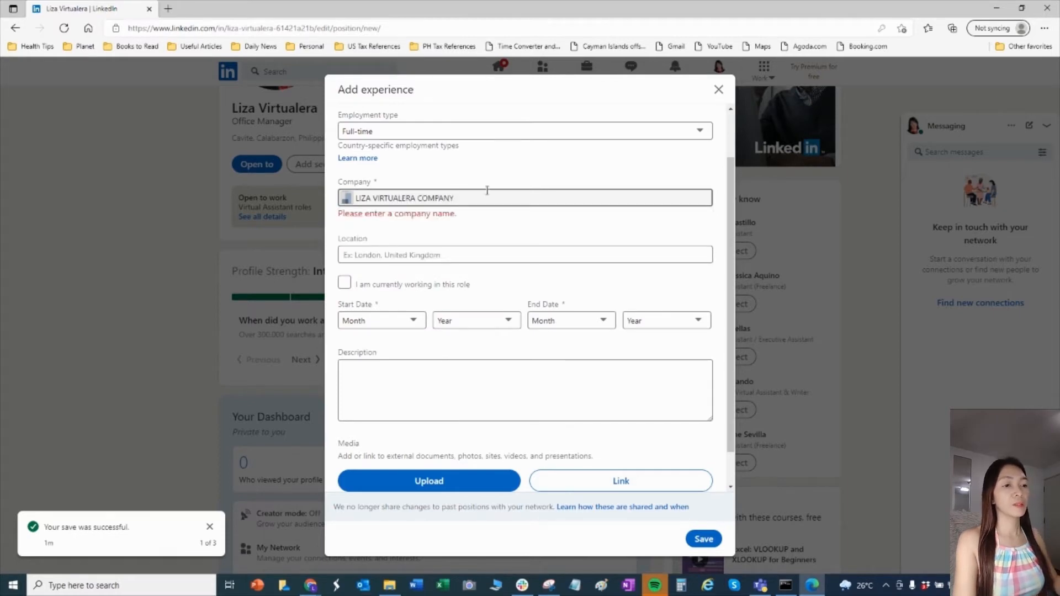
left_click(511, 232)
- Set the location of the Office Manager role to Philippines
left_click(428, 243)
type("uNIT")
key("BackSpace")
key("BackSpace")
key("BackSpace")
type("United")
key("BackSpace")
key("BackSpace")
key("BackSpace")
key("BackSpace")
type("Philipp")
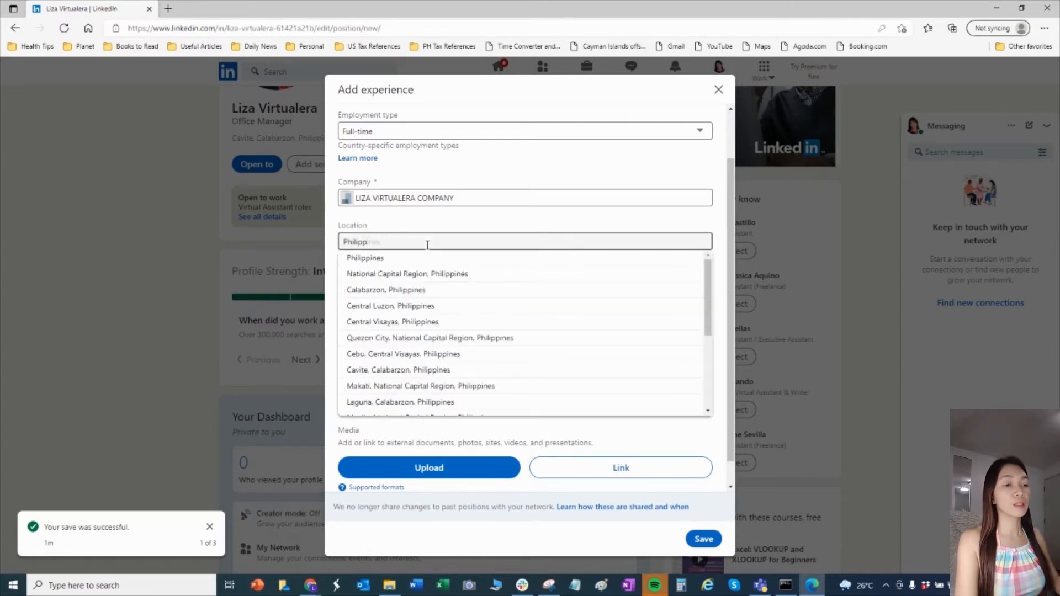
left_click(414, 258)
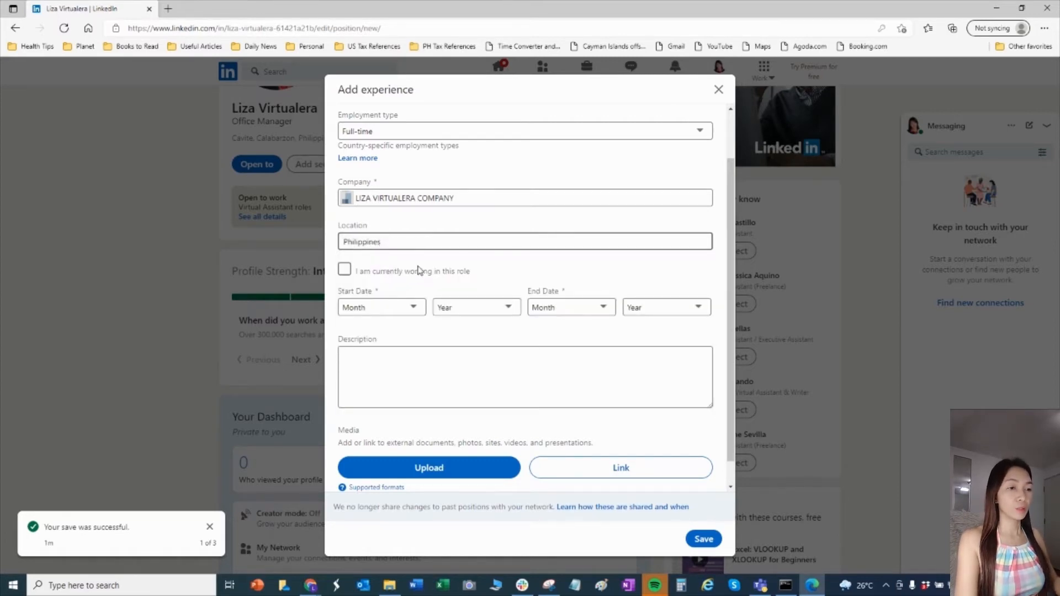
- Set the role's start date to January 2018 and its end date to February 2019, keeping it marked as not current
scroll(480, 276, "down", 1)
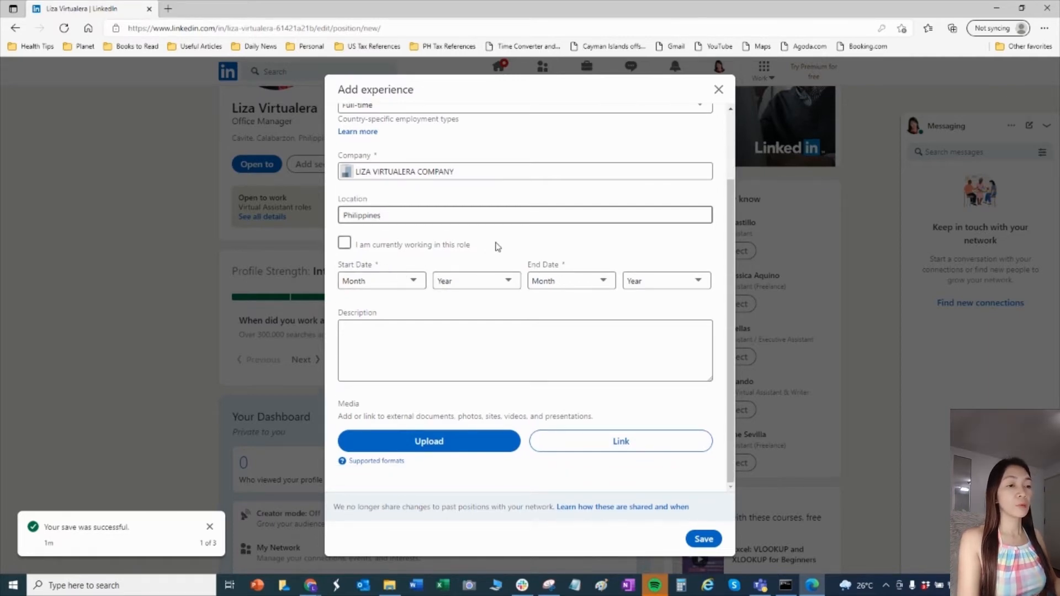
left_click(345, 244)
left_click(345, 244)
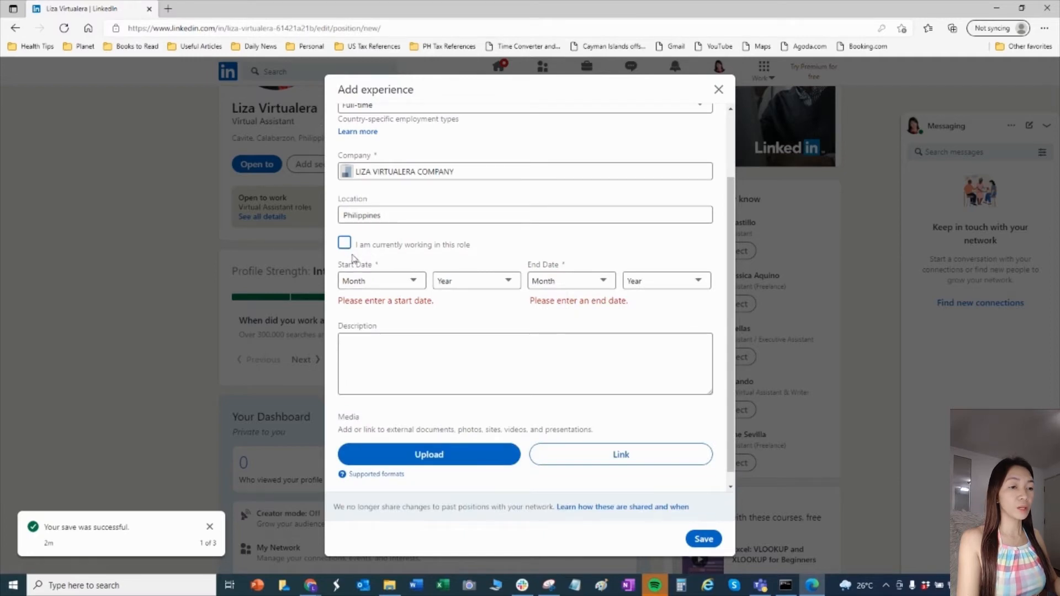
left_click(414, 283)
left_click(389, 304)
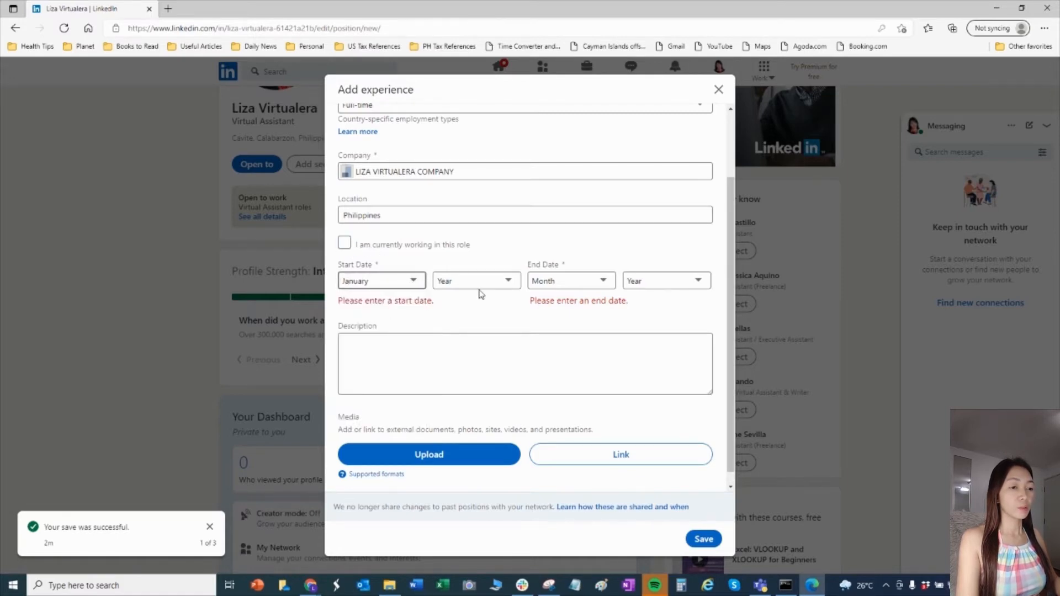
left_click(509, 280)
left_click(456, 341)
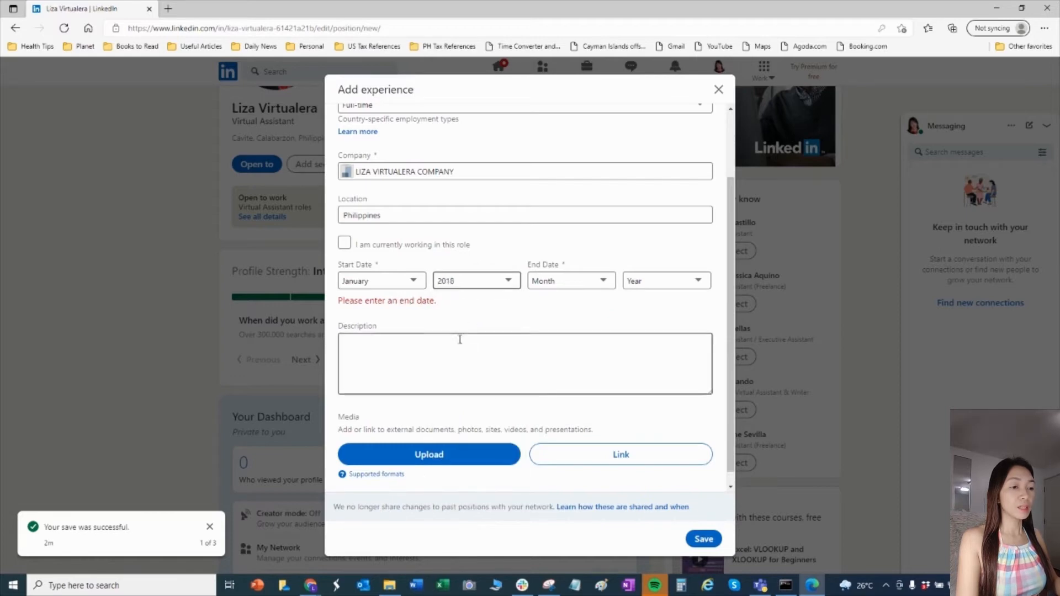
left_click(598, 280)
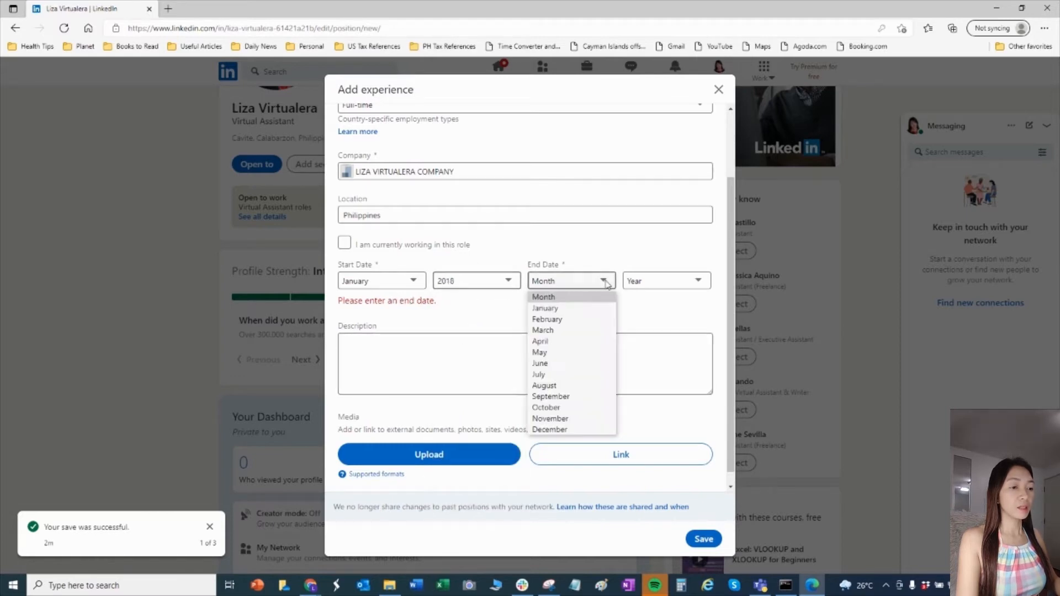
left_click(564, 320)
left_click(698, 281)
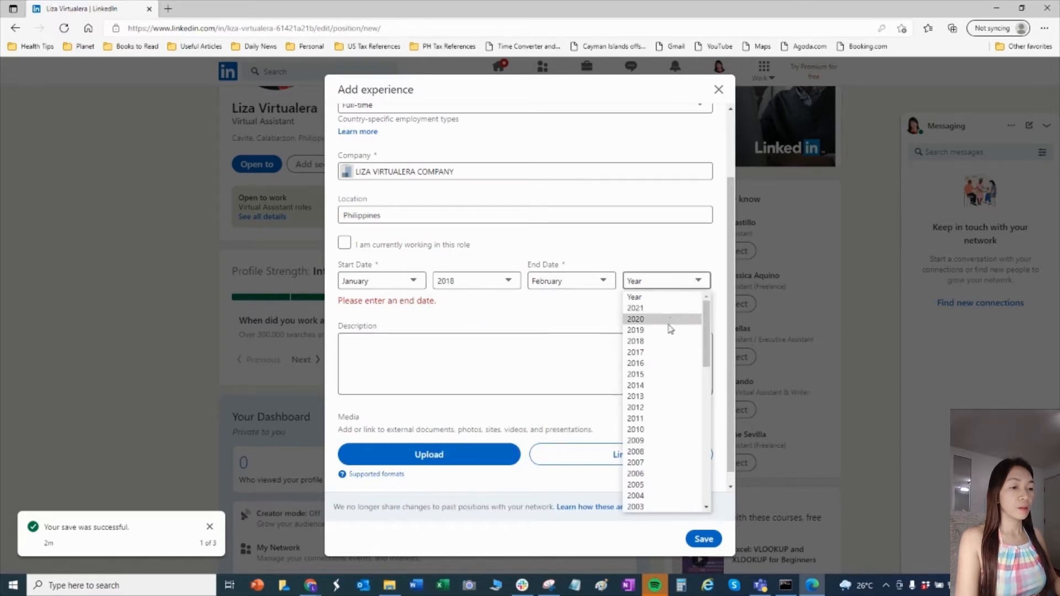
left_click(651, 332)
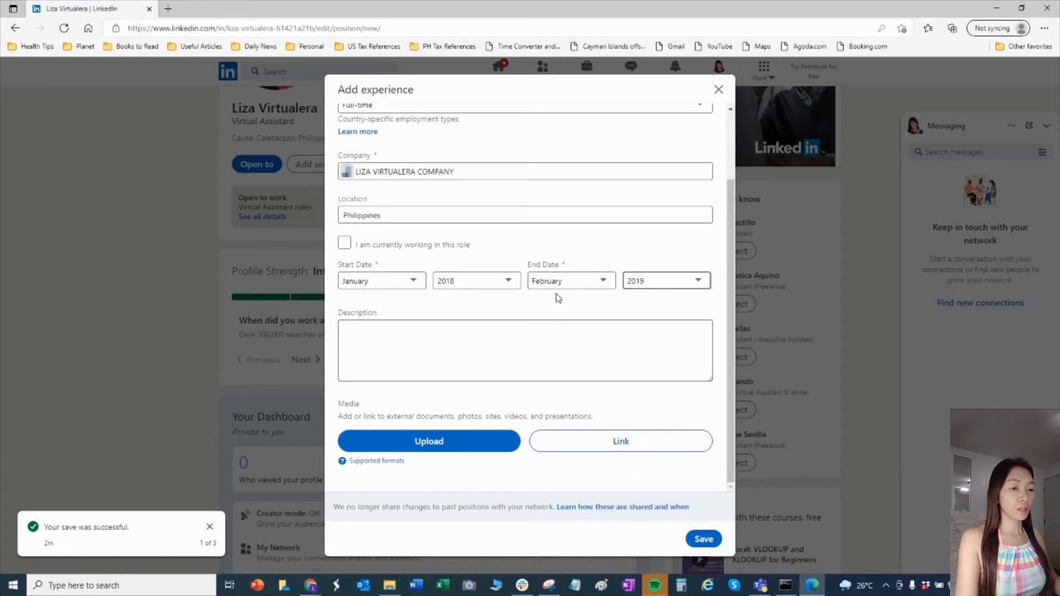
- Add a description covering office services, administrative systems, operational excellence, risk tracking and project contractual information, and save the Office Manager experience
left_click(482, 348)
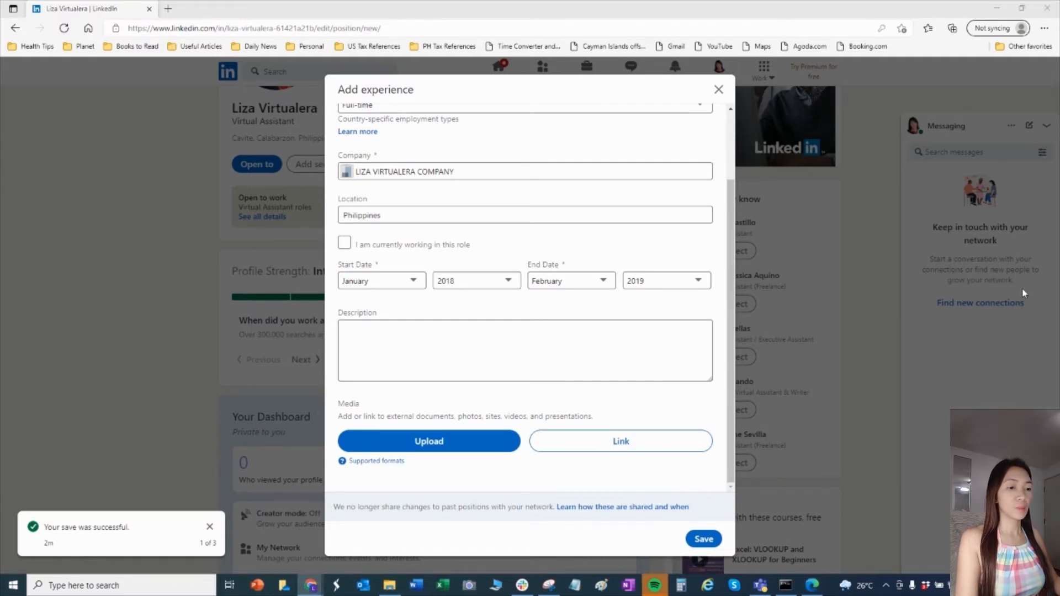
type("Maintains office services by organizing office operations and procedures. Supports operations by planning, organizing, and implementing administrative systems. Drive initiatives in the management team and organizationally that contribute to long-term operational excellence. Anticipates and tracks operational and tactical risks and providing strategic solution. Works with project team to ensure a seamless flow of activities and organizes the project's contractual information.")
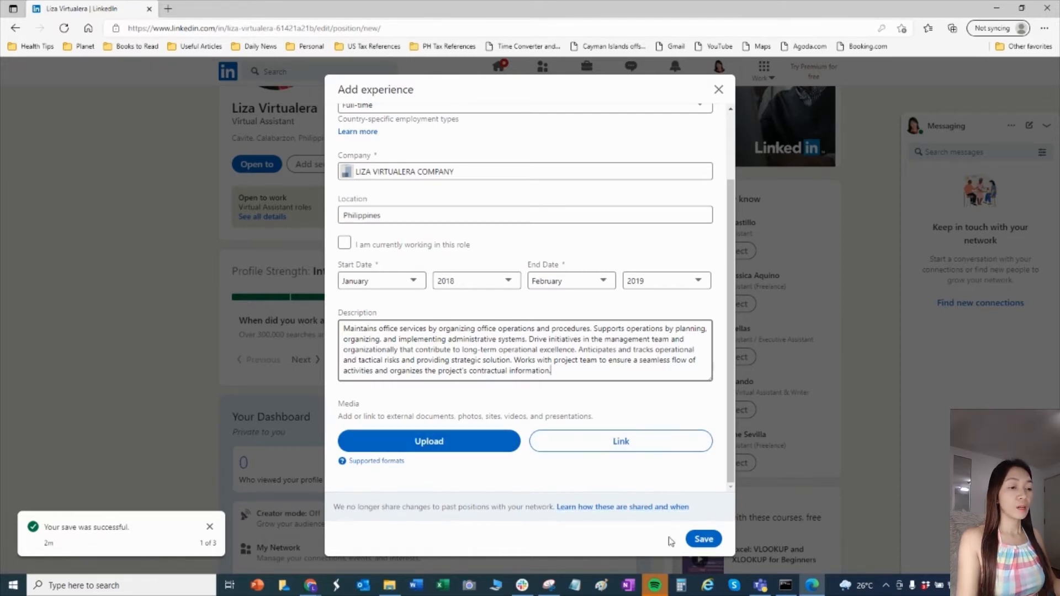
left_click(712, 546)
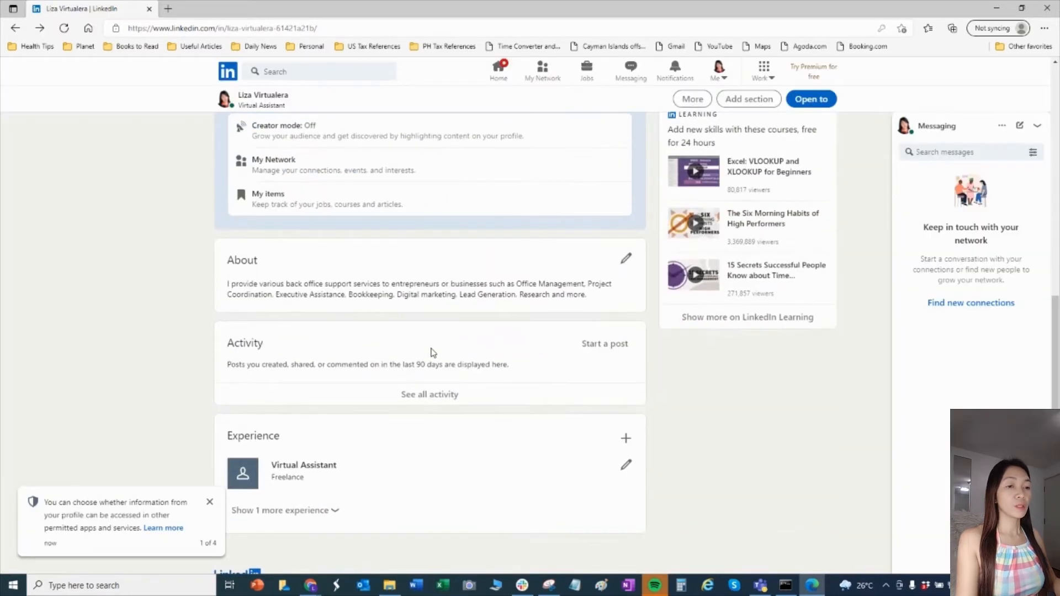
- Expand the Experience section and delete the freelance Virtual Assistant entry
scroll(381, 283, "down", 2)
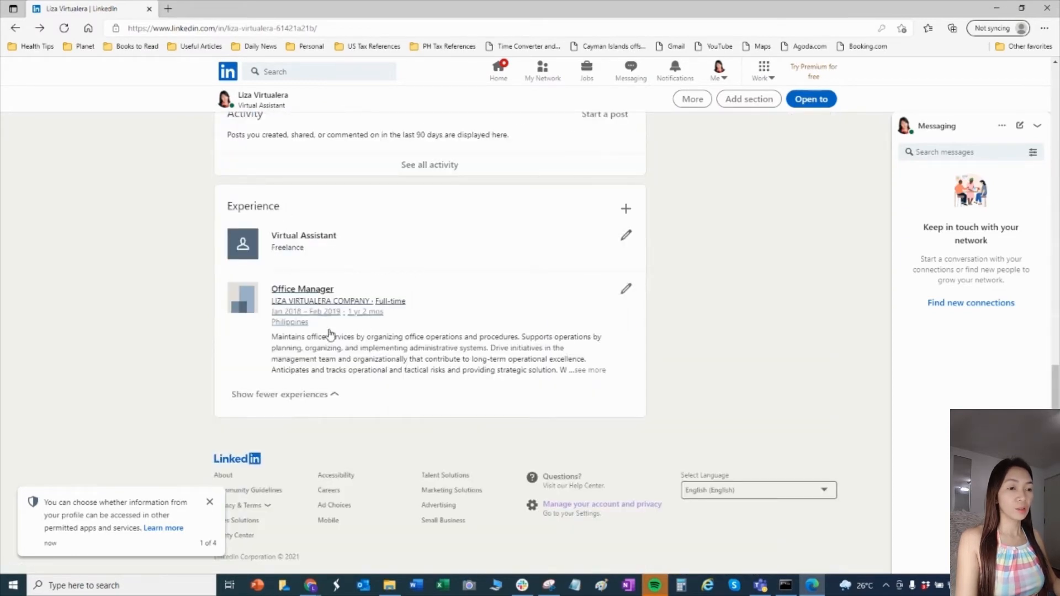
left_click(628, 242)
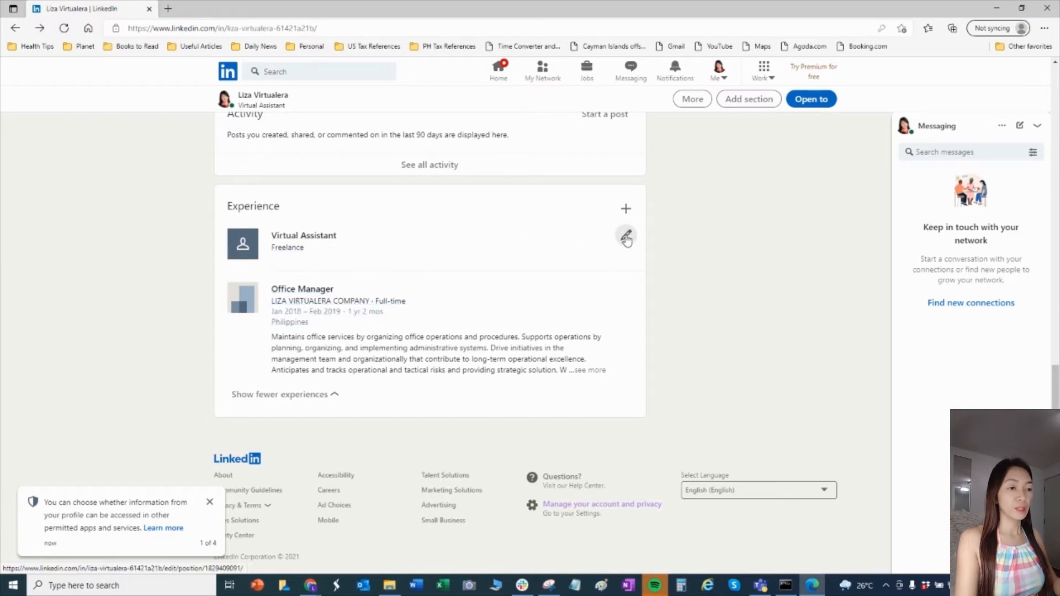
scroll(590, 421, "down", 2)
scroll(590, 422, "down", 1)
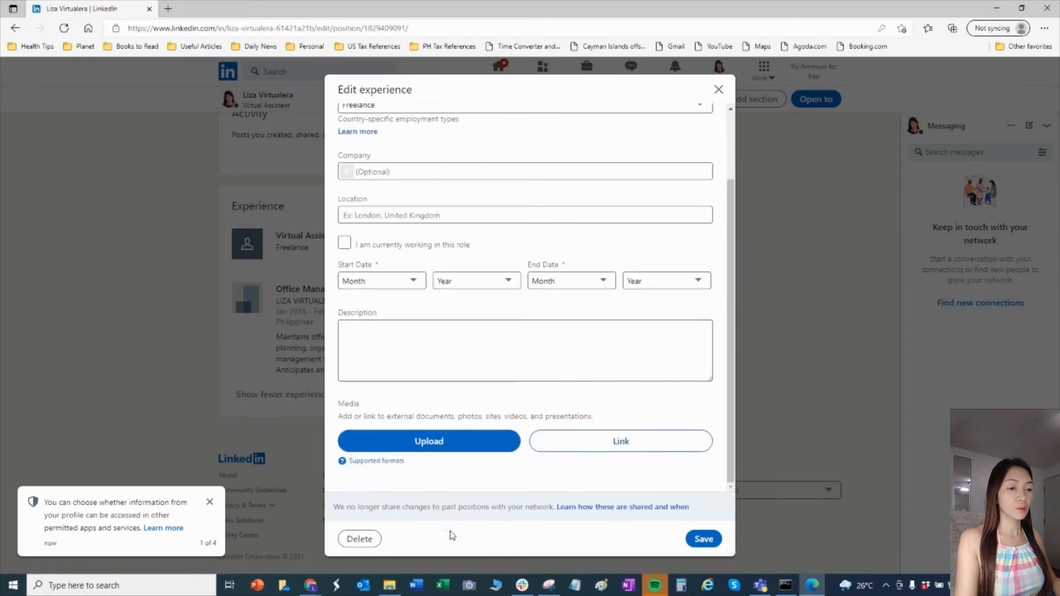
left_click(360, 539)
left_click(578, 250)
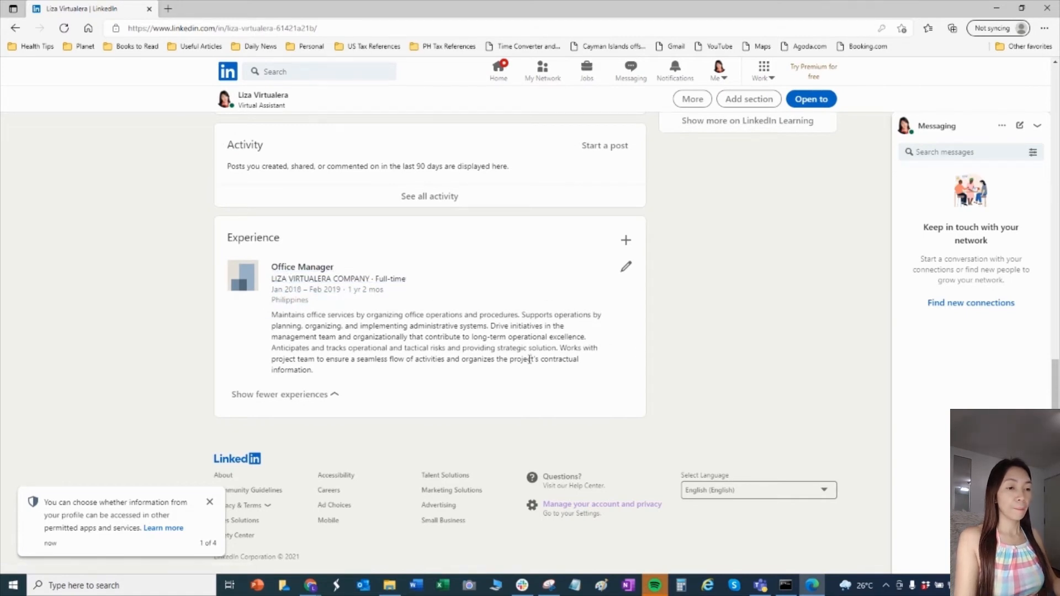
- Review the Experience section and a blank form for another position, closing the form without saving
scroll(580, 362, "up", 3)
scroll(486, 379, "down", 3)
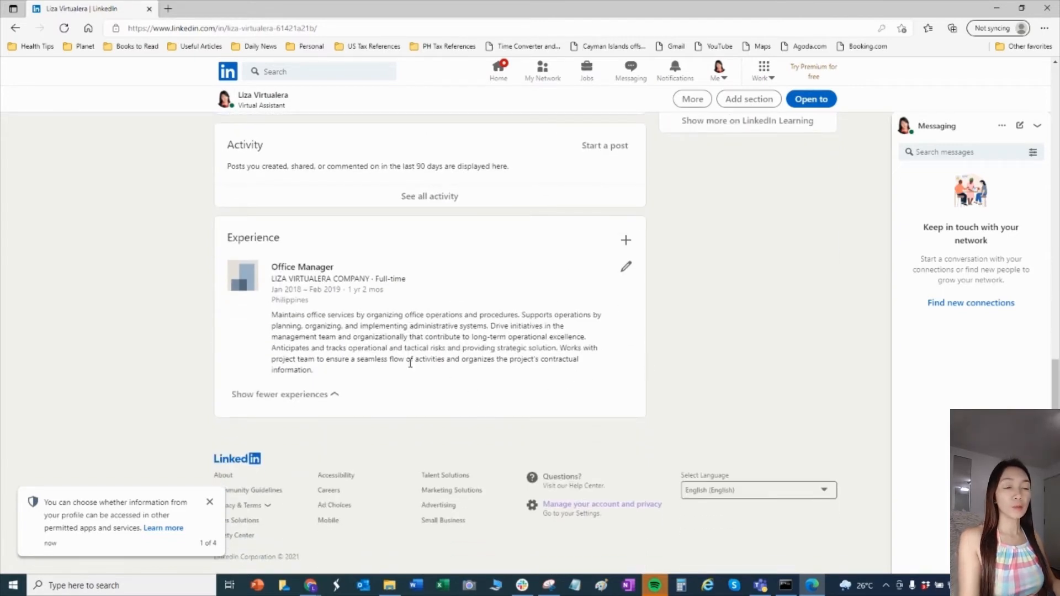
left_click(627, 242)
scroll(503, 356, "down", 2)
scroll(503, 365, "up", 2)
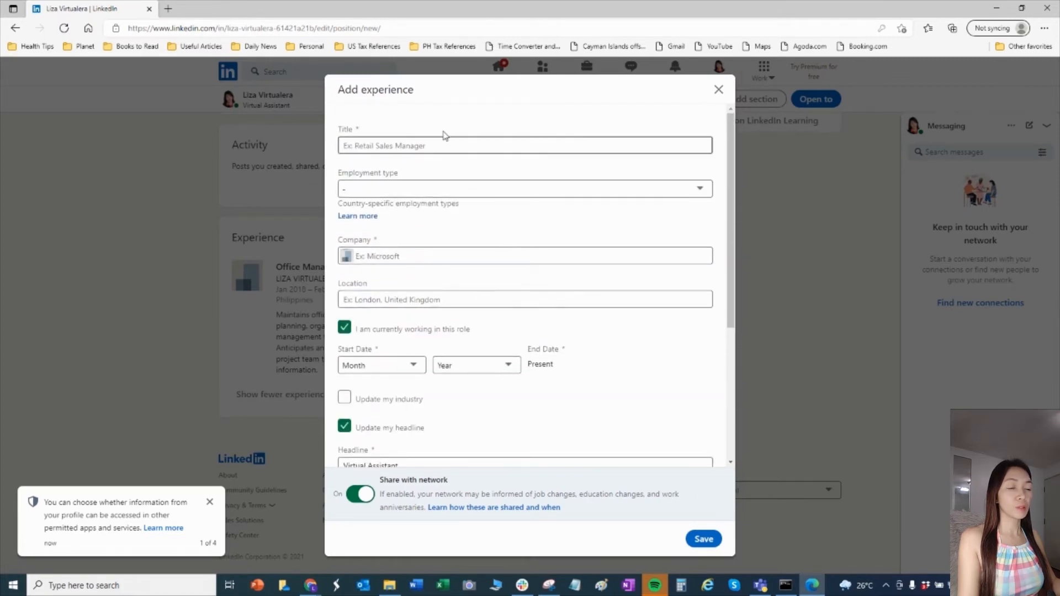
left_click(719, 89)
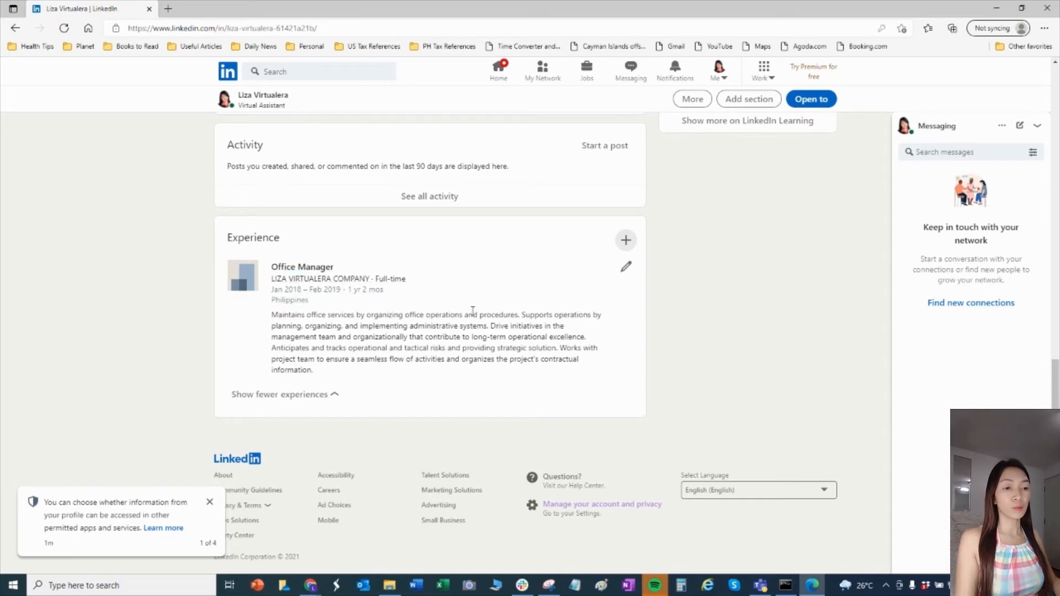
- Start a new education entry in the profile's background section and choose Mapúa University as the school
scroll(492, 301, "up", 4)
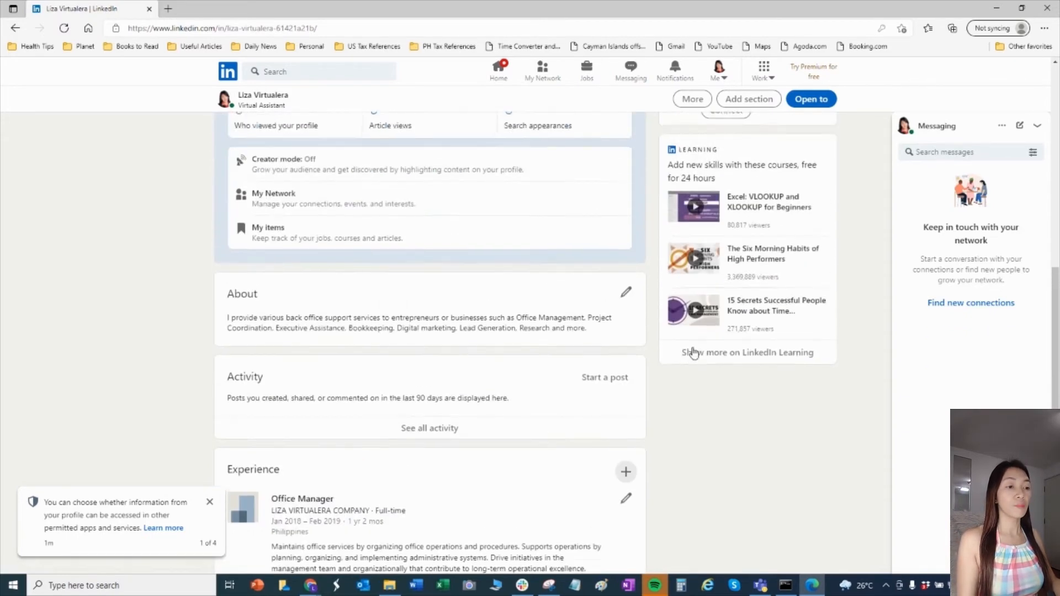
scroll(403, 272, "up", 8)
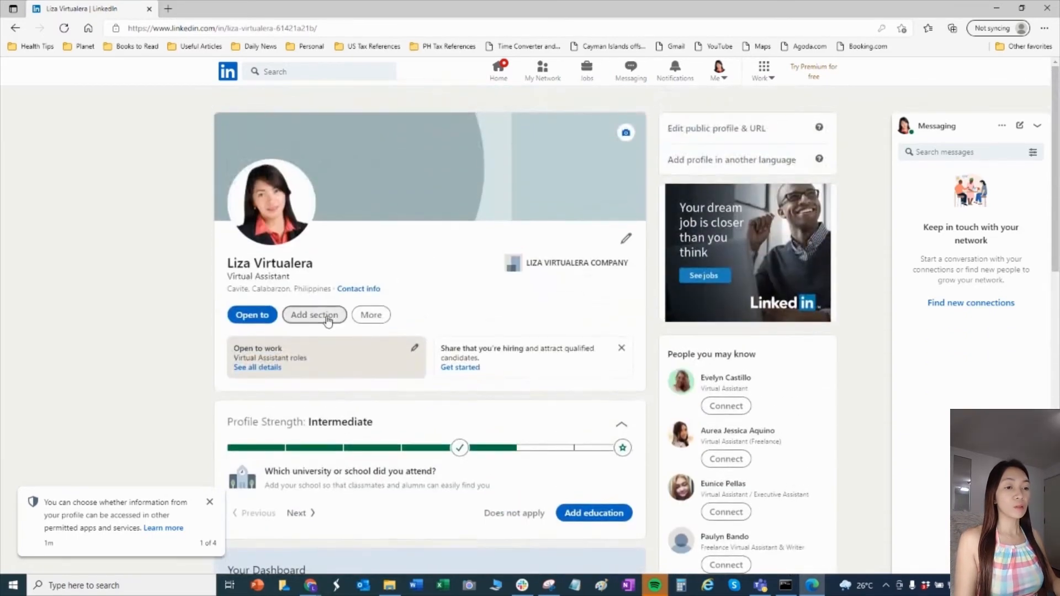
left_click(320, 324)
scroll(332, 326, "down", 3)
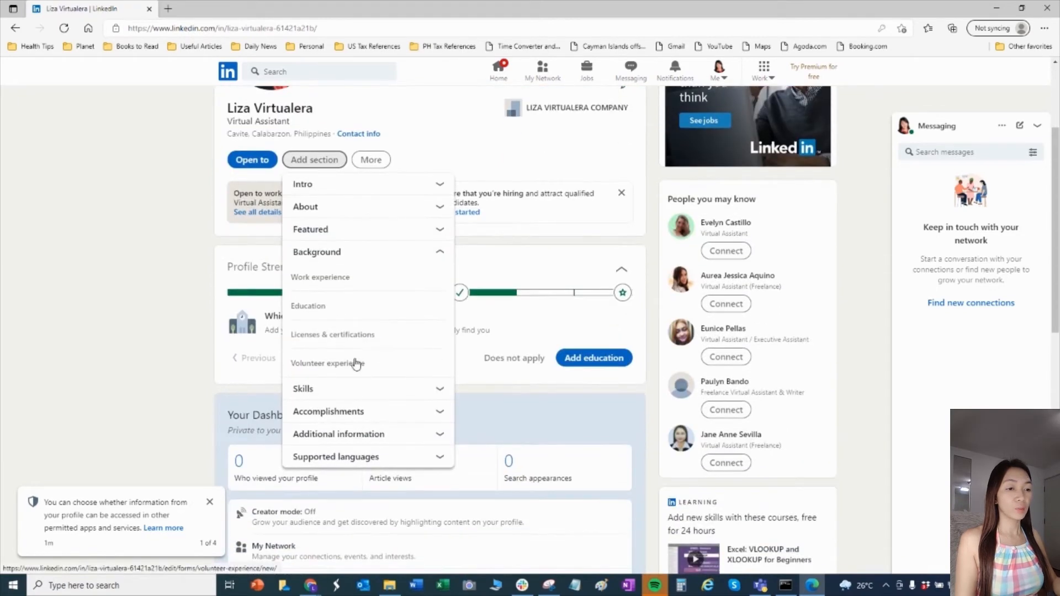
left_click(308, 307)
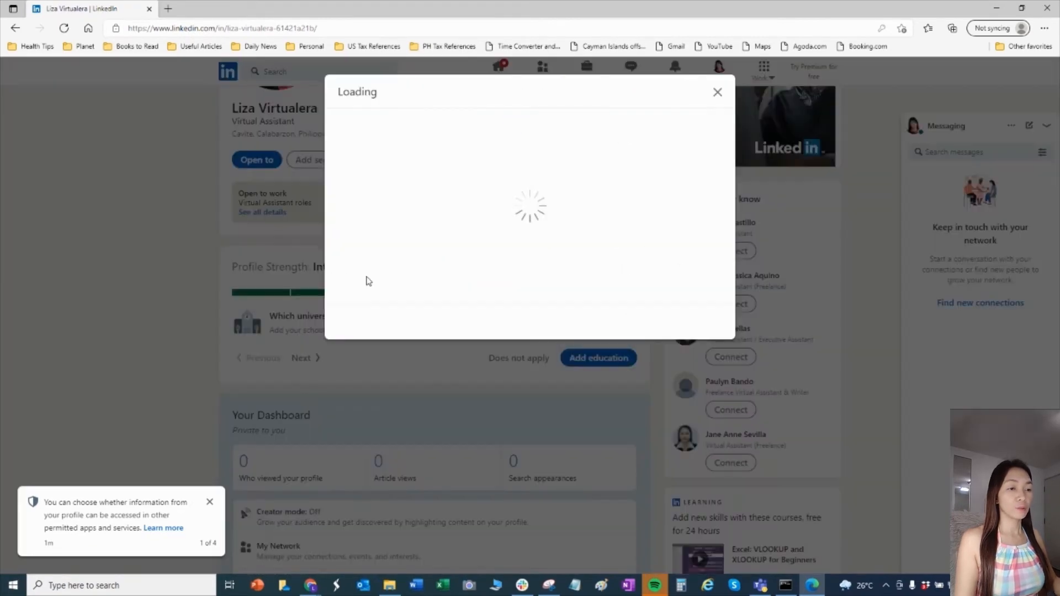
left_click(390, 178)
type("Mapua")
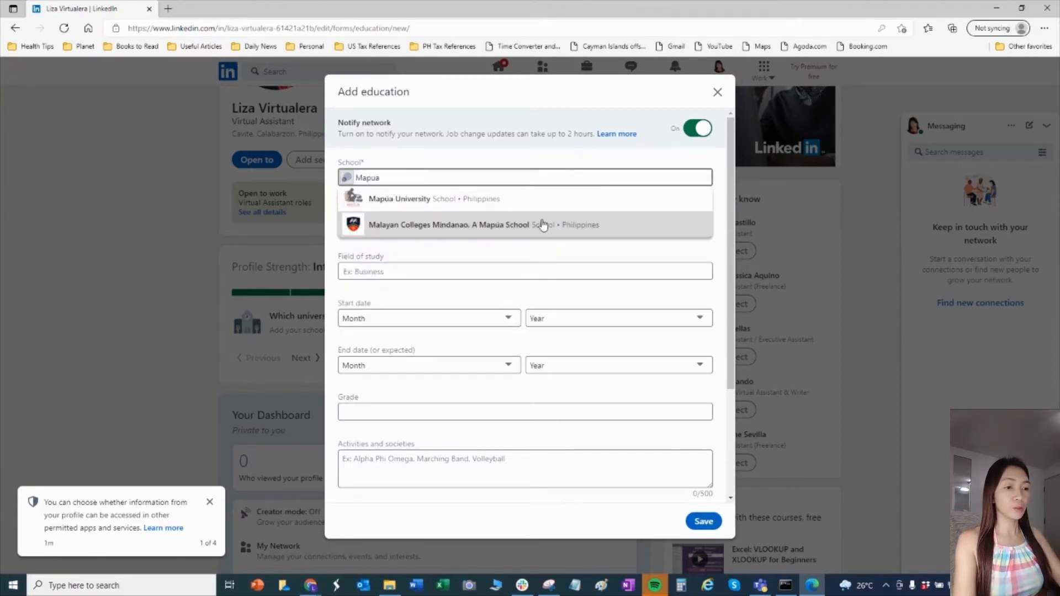
left_click(421, 199)
- Set the degree to Bachelor's degree and the field of study to Accounting and Business/Management
left_click(431, 225)
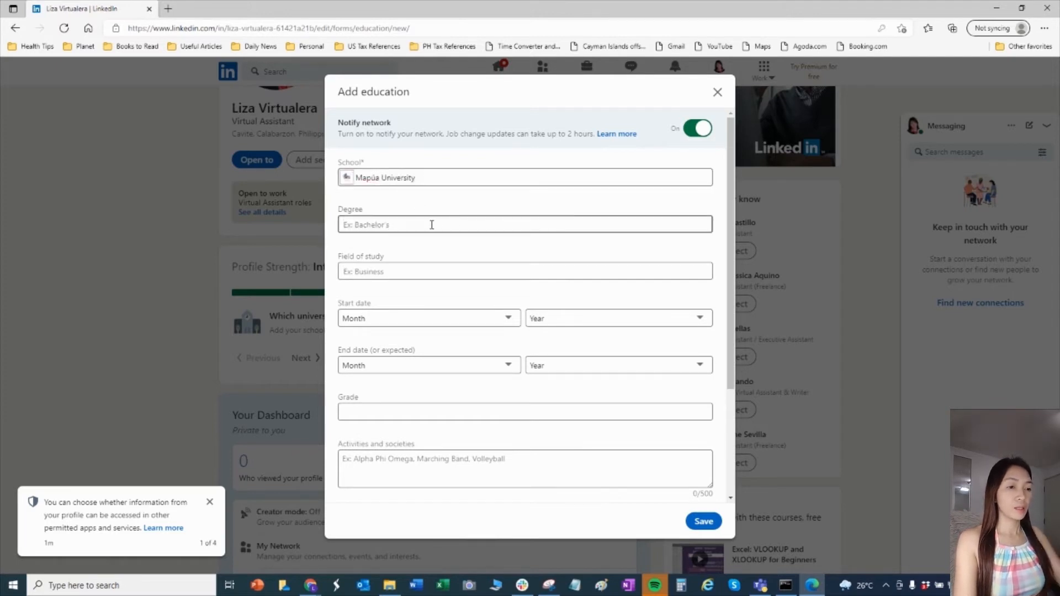
type("Ba")
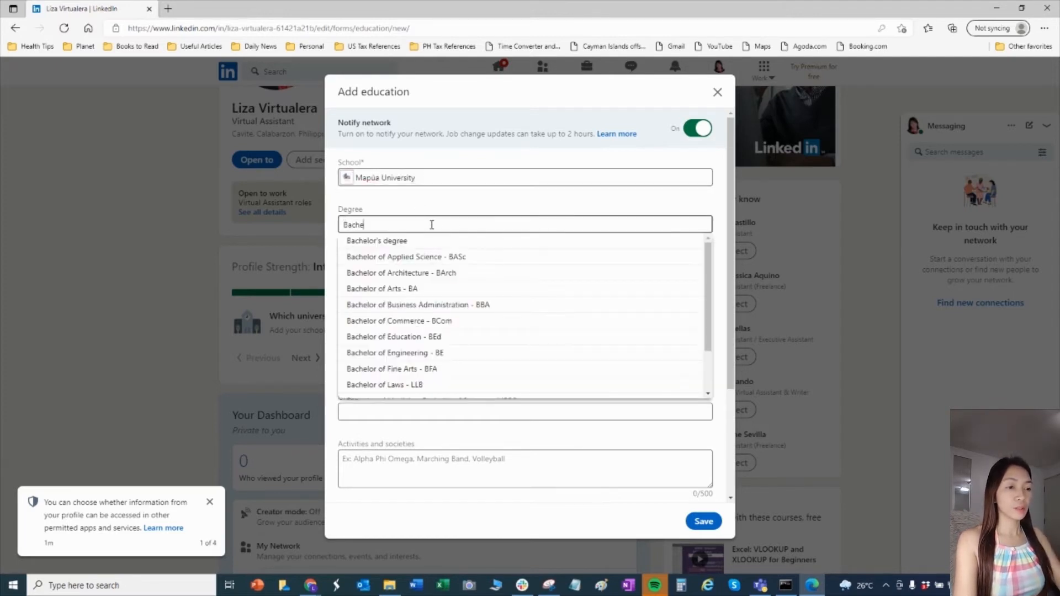
type("che")
left_click(414, 241)
left_click(425, 276)
type("Business")
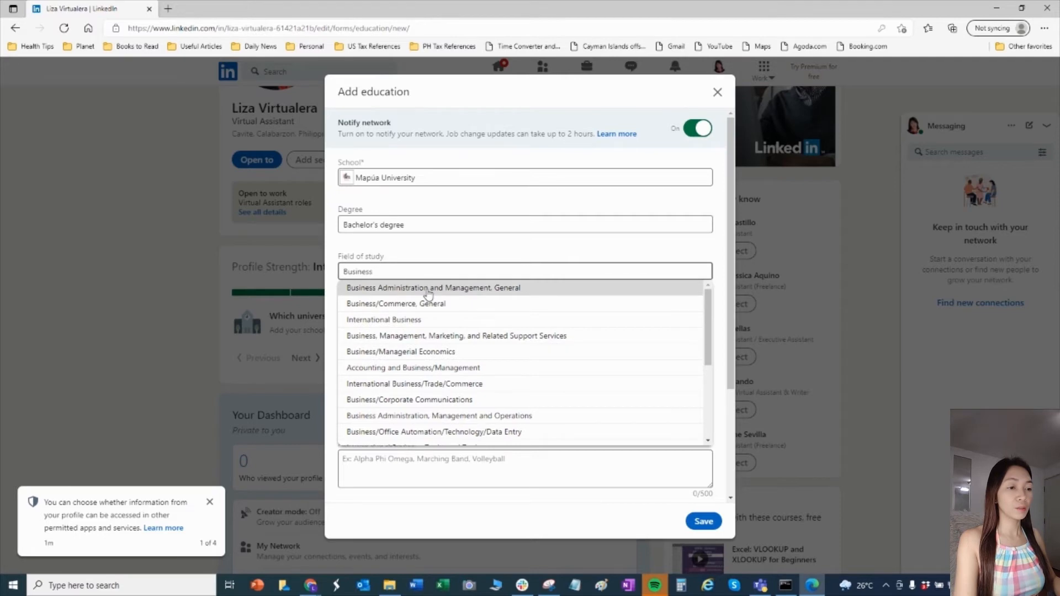
left_click(440, 368)
- Set the education end date to March 2001, leaving the start date blank
scroll(473, 333, "down", 1)
scroll(473, 333, "down", 2)
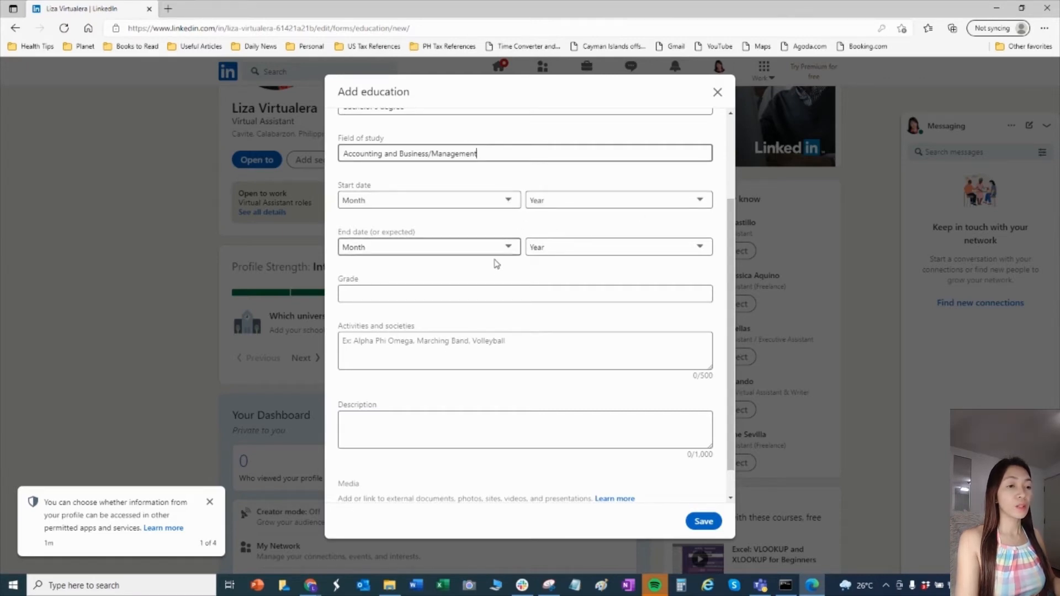
scroll(486, 259, "up", 2)
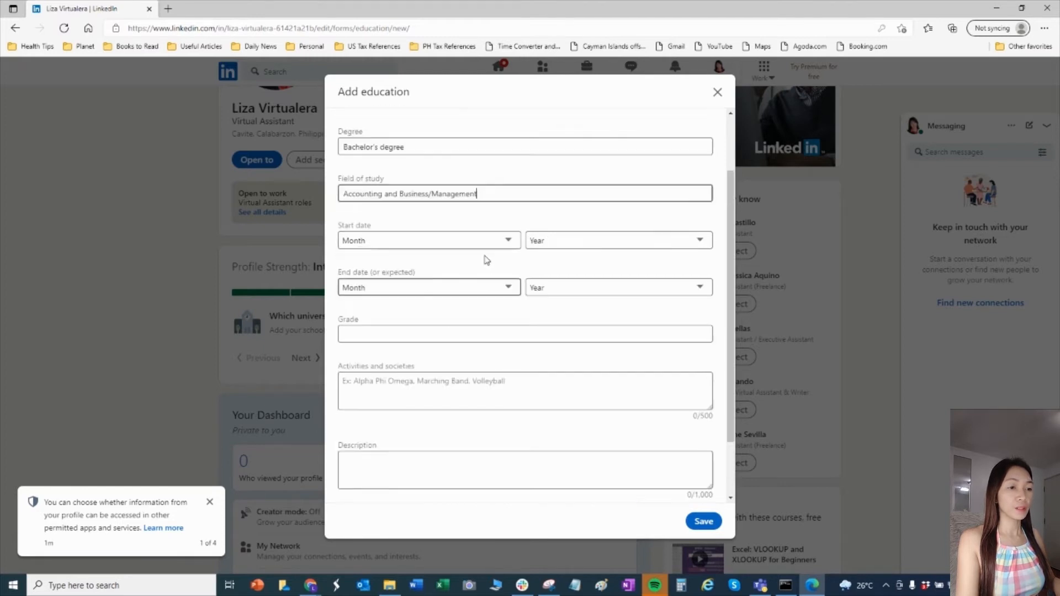
scroll(486, 260, "down", 2)
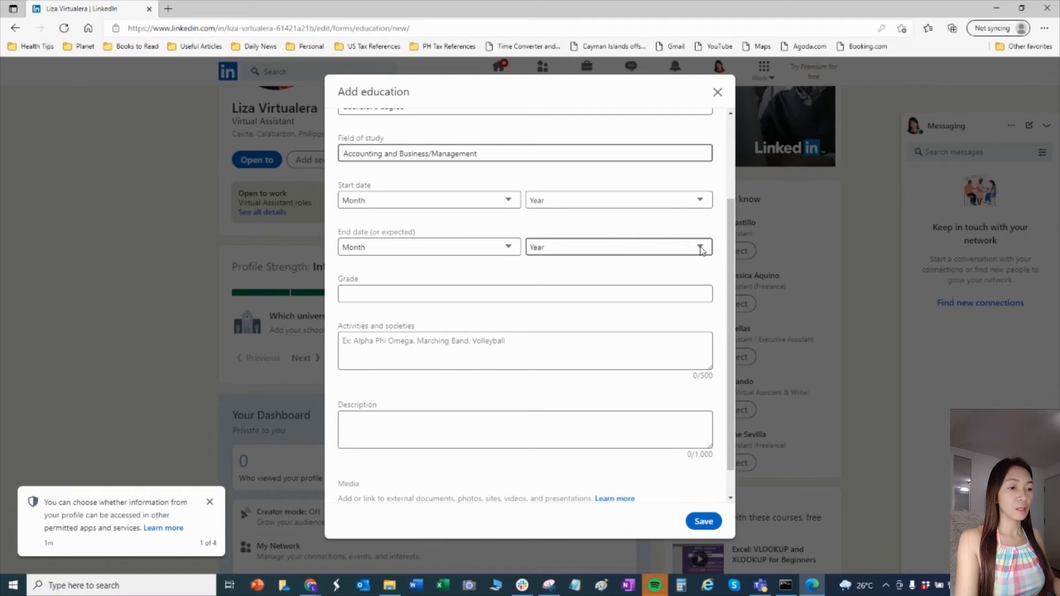
left_click(506, 247)
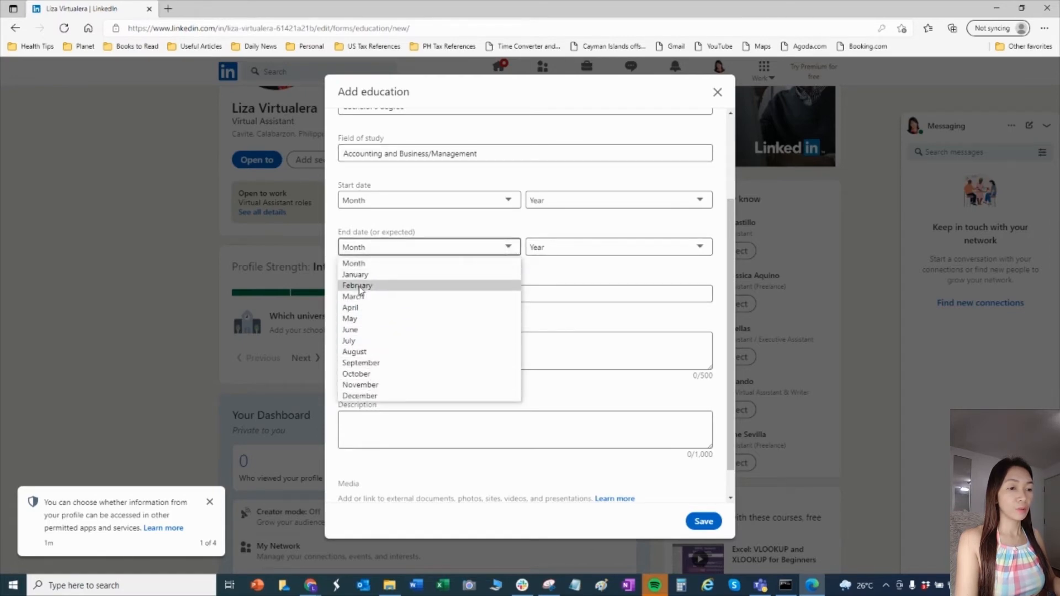
left_click(508, 297)
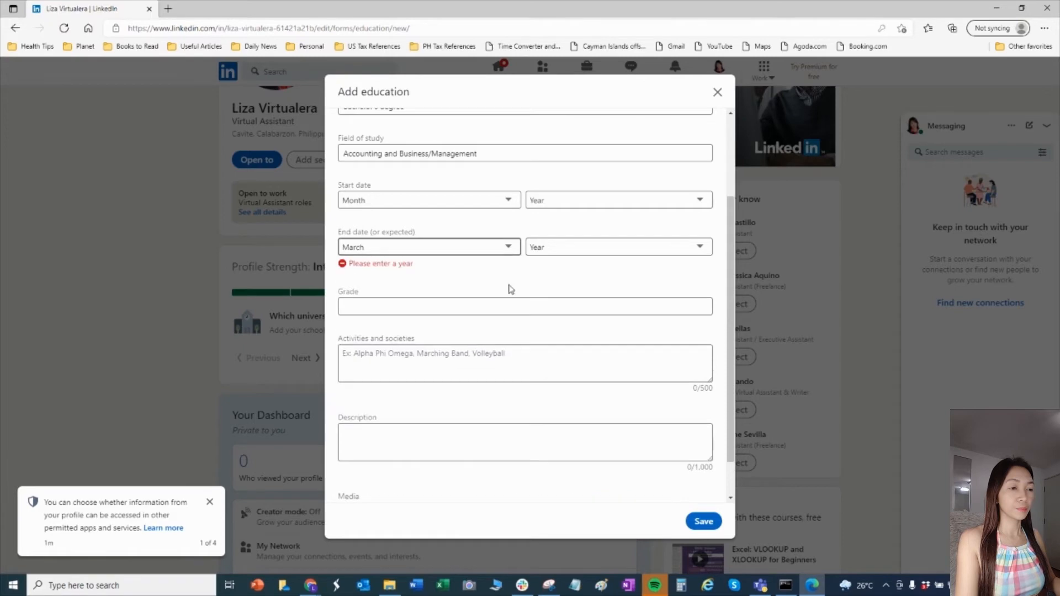
left_click(700, 249)
scroll(606, 383, "down", 1)
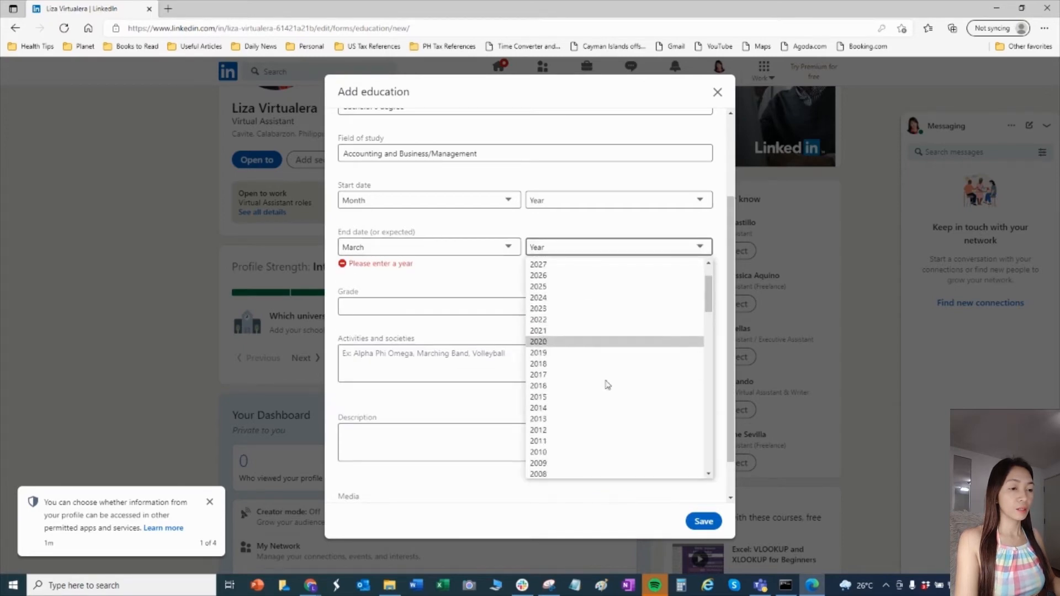
scroll(587, 419, "down", 3)
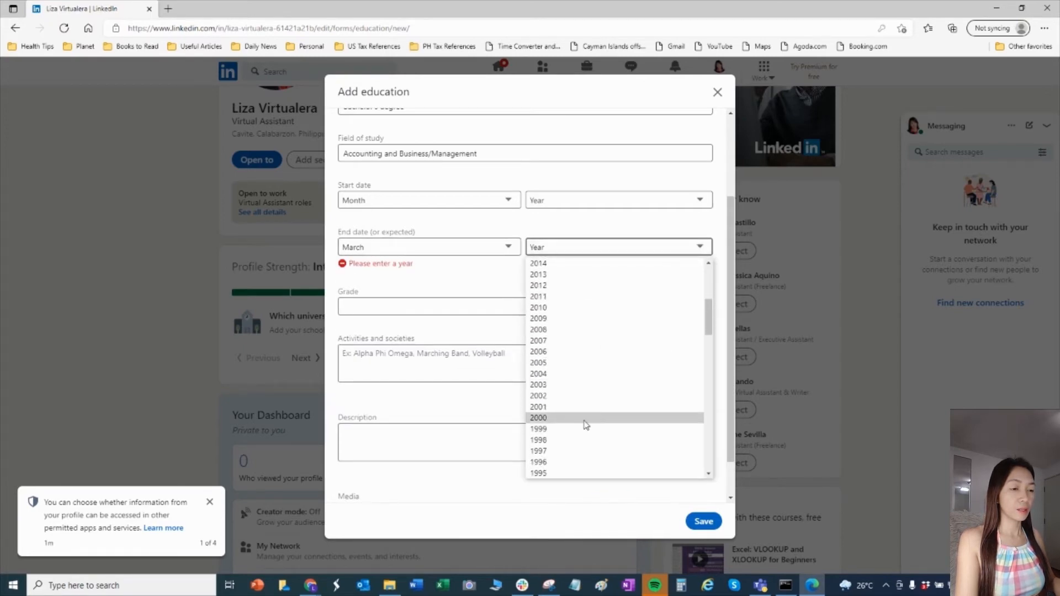
left_click(558, 407)
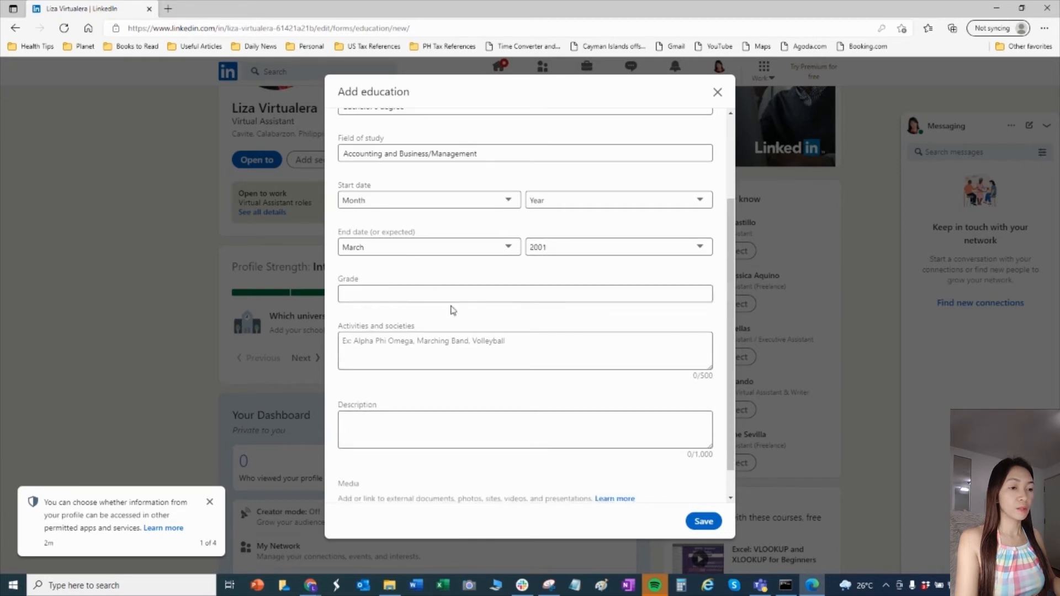
- Leave the grade, activities and description blank and save the education entry
scroll(452, 308, "down", 1)
left_click(428, 260)
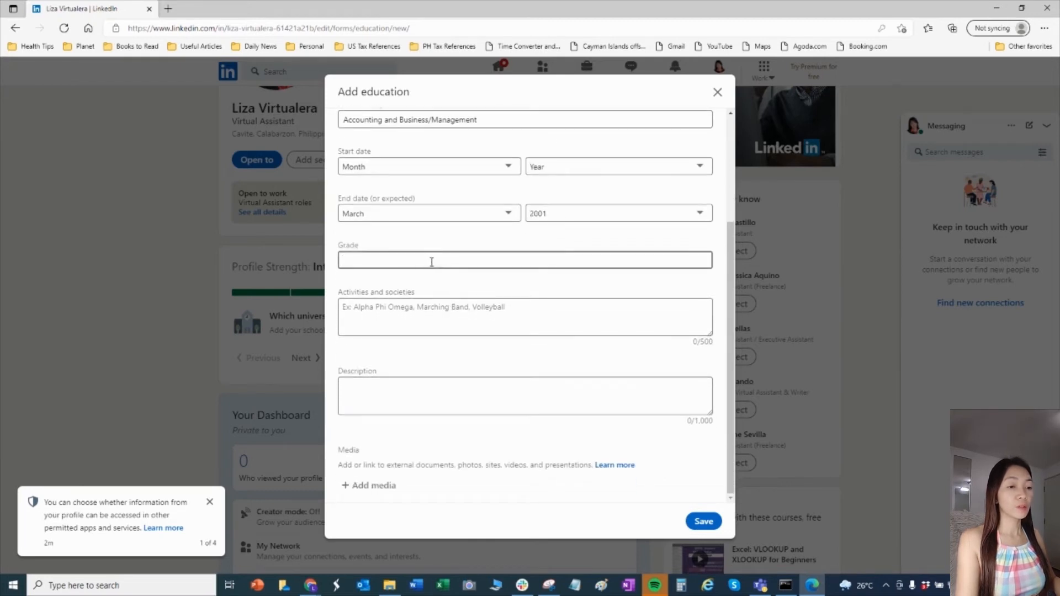
left_click(476, 311)
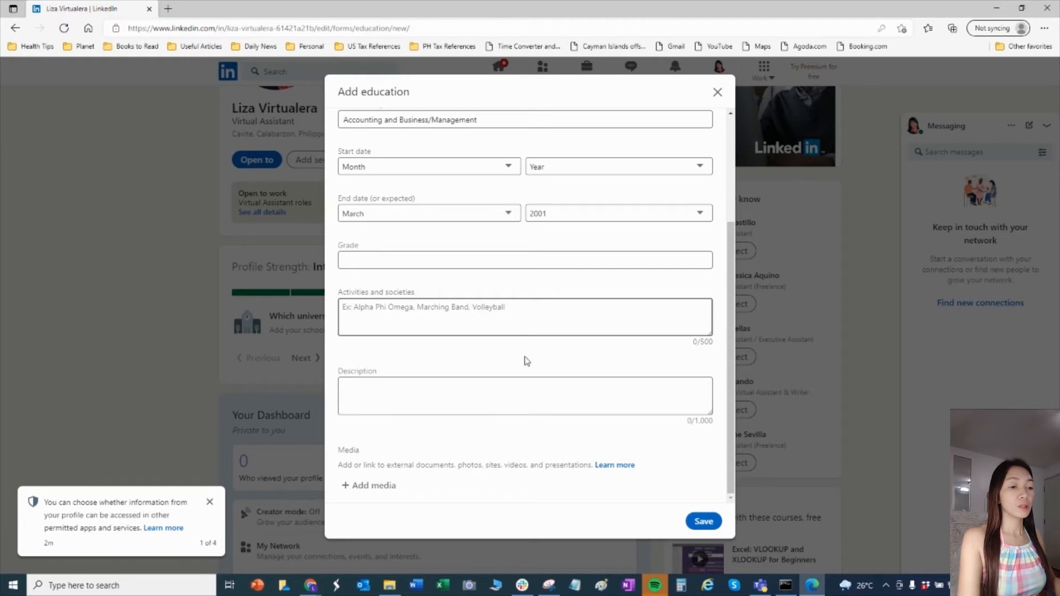
left_click(450, 393)
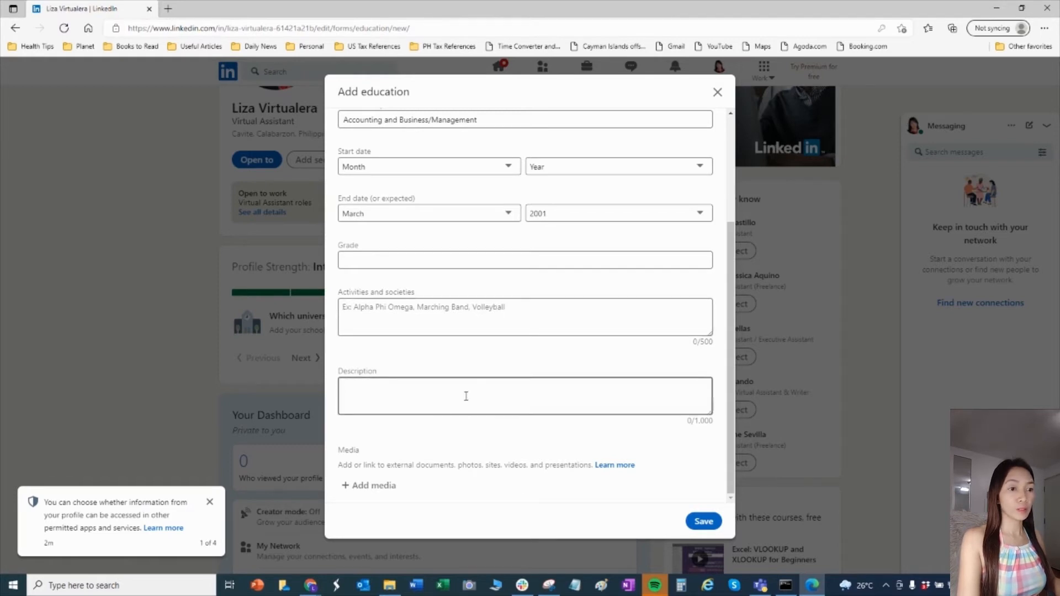
scroll(459, 276, "up", 1)
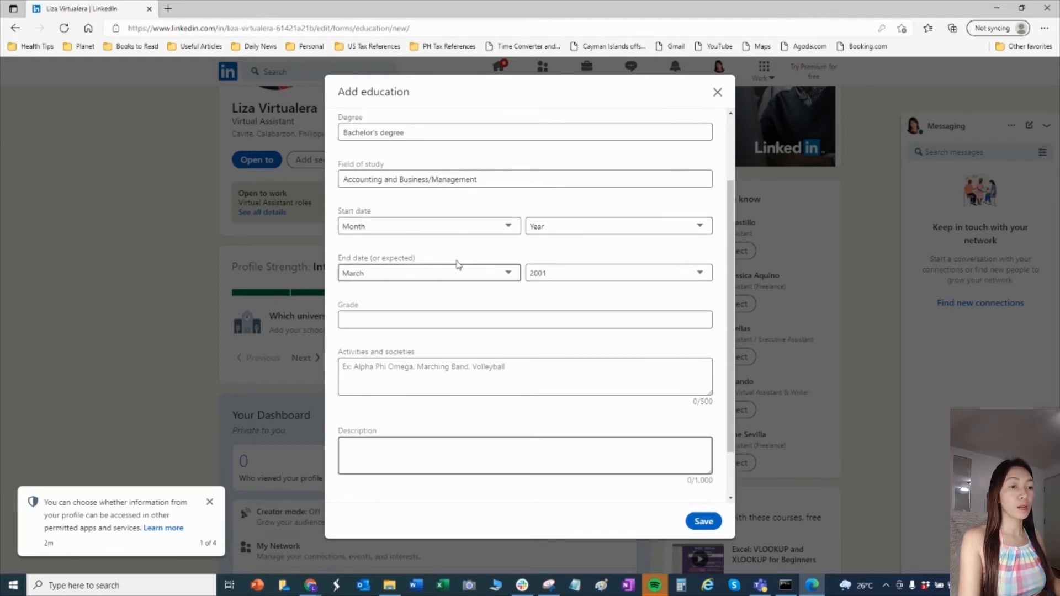
scroll(446, 348, "down", 1)
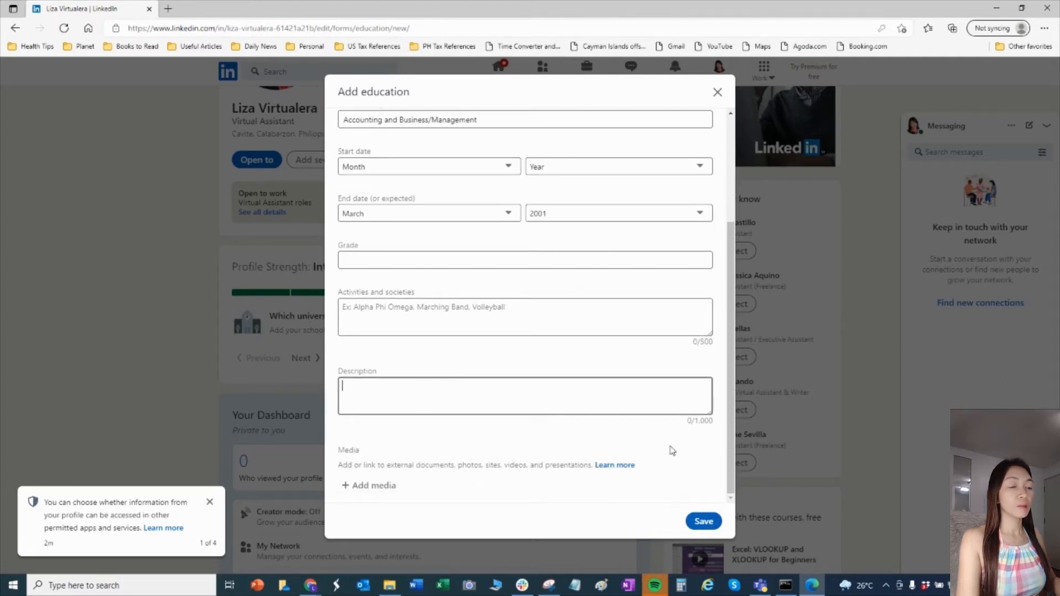
left_click(702, 524)
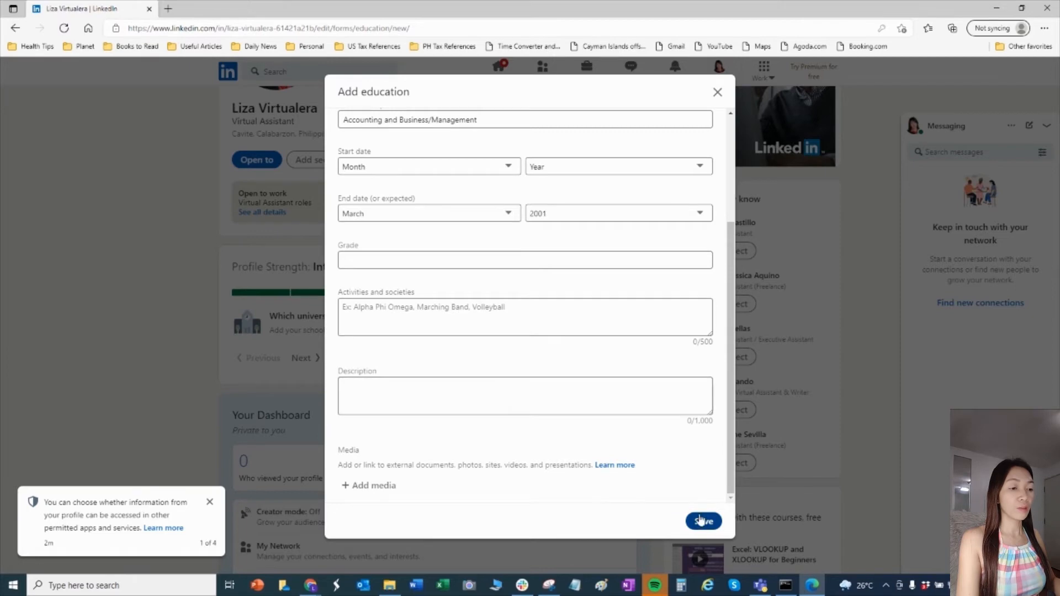
- Review the profile intro's headline, education, location and industry settings, keeping education shown in the intro, and save
scroll(375, 356, "up", 7)
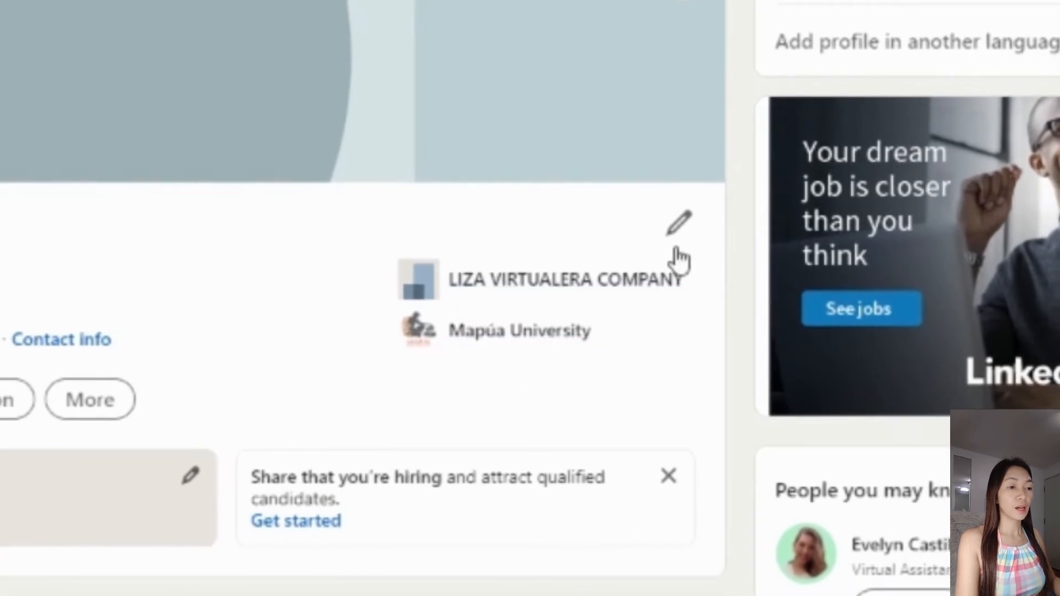
left_click(680, 226)
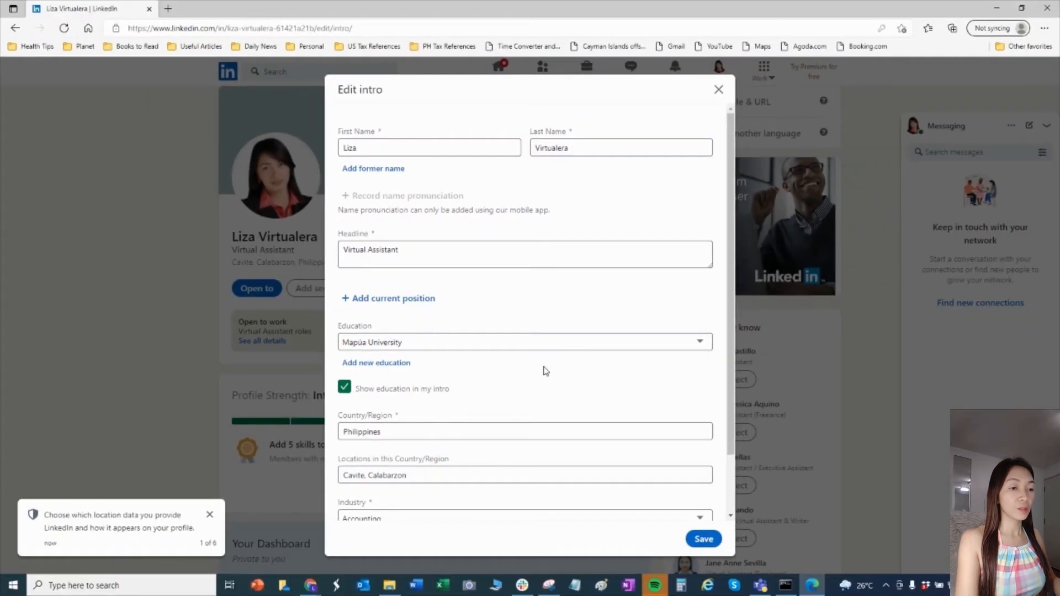
scroll(499, 522, "down", 2)
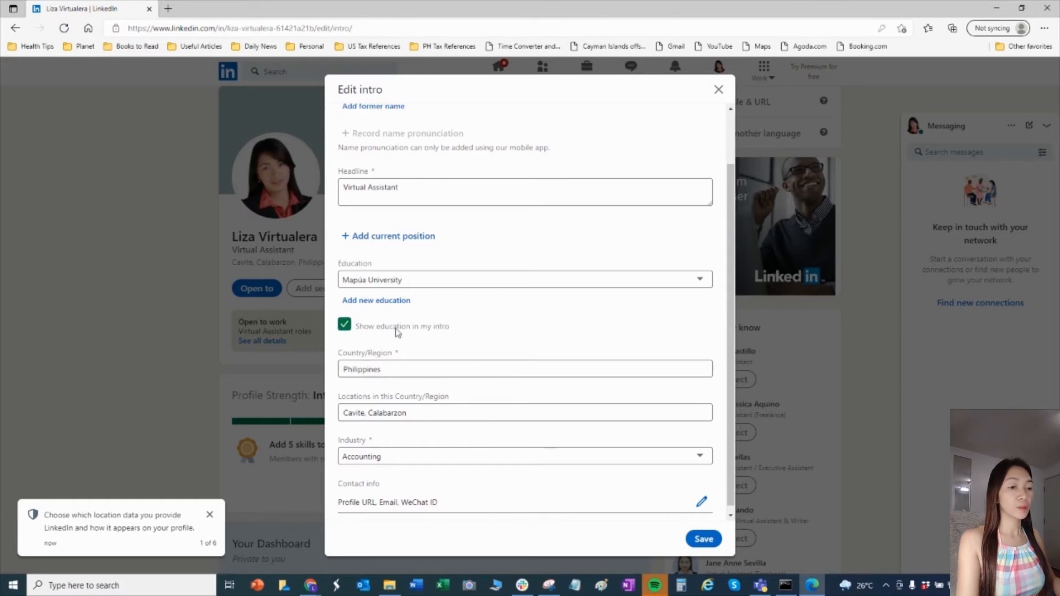
left_click(703, 540)
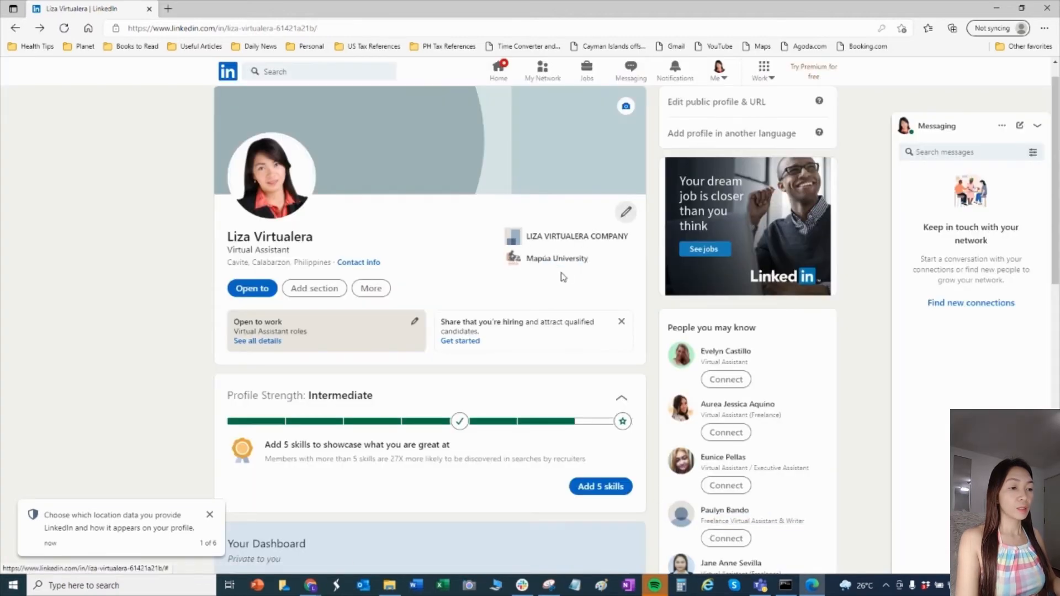
- Start a new license or certification entry from the background section and name it Bookkeepers Certification
scroll(588, 271, "down", 2)
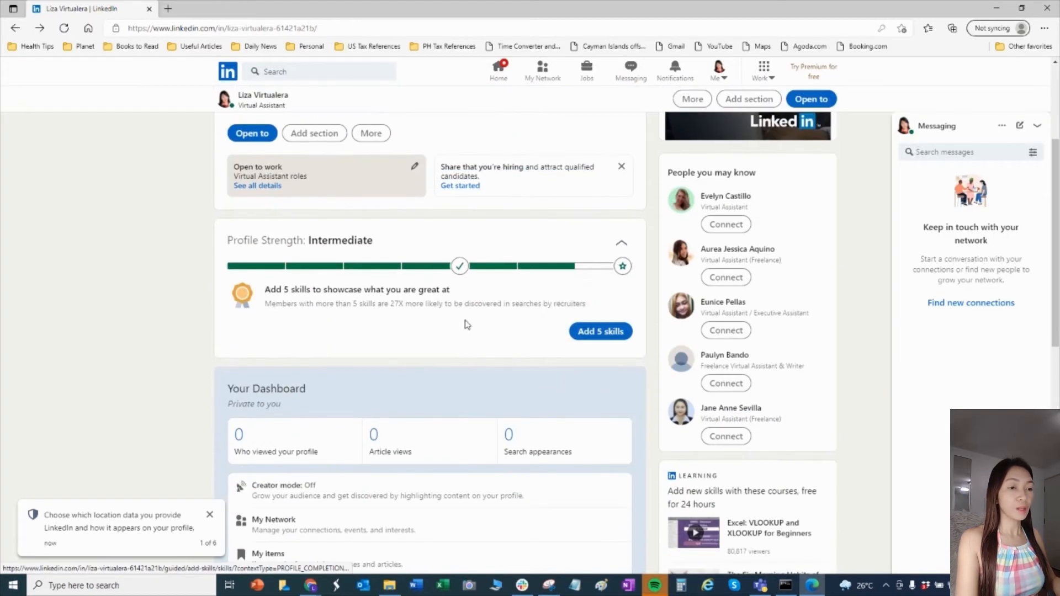
scroll(362, 298, "up", 3)
left_click(314, 314)
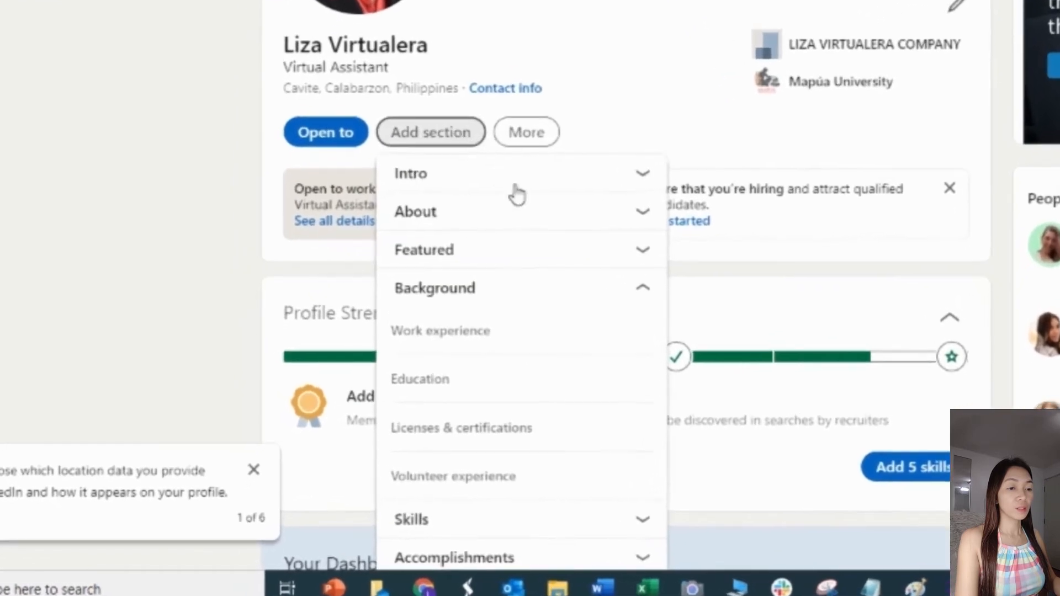
scroll(356, 345, "down", 3)
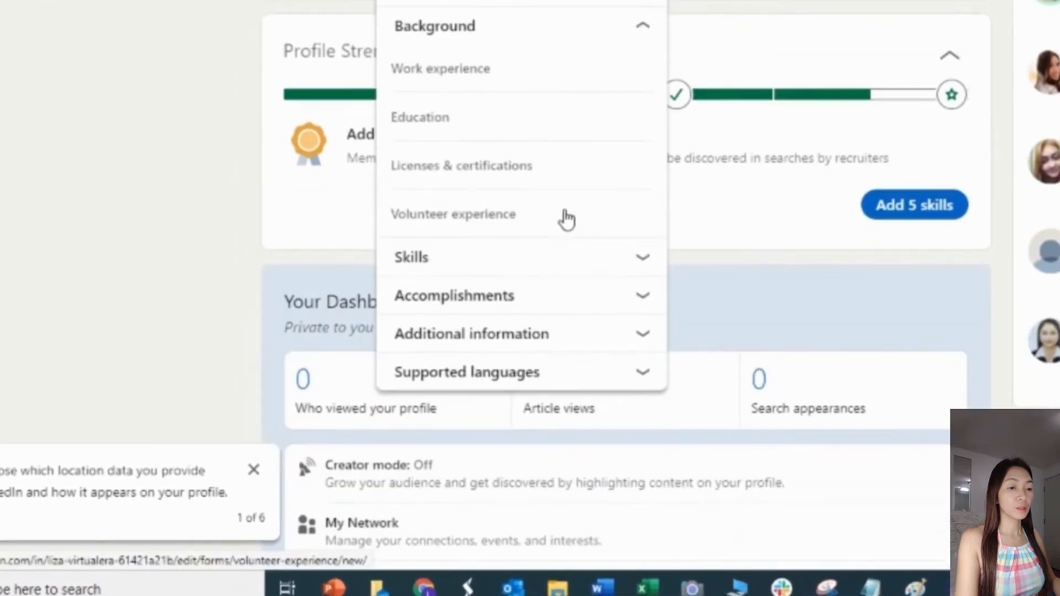
left_click(477, 176)
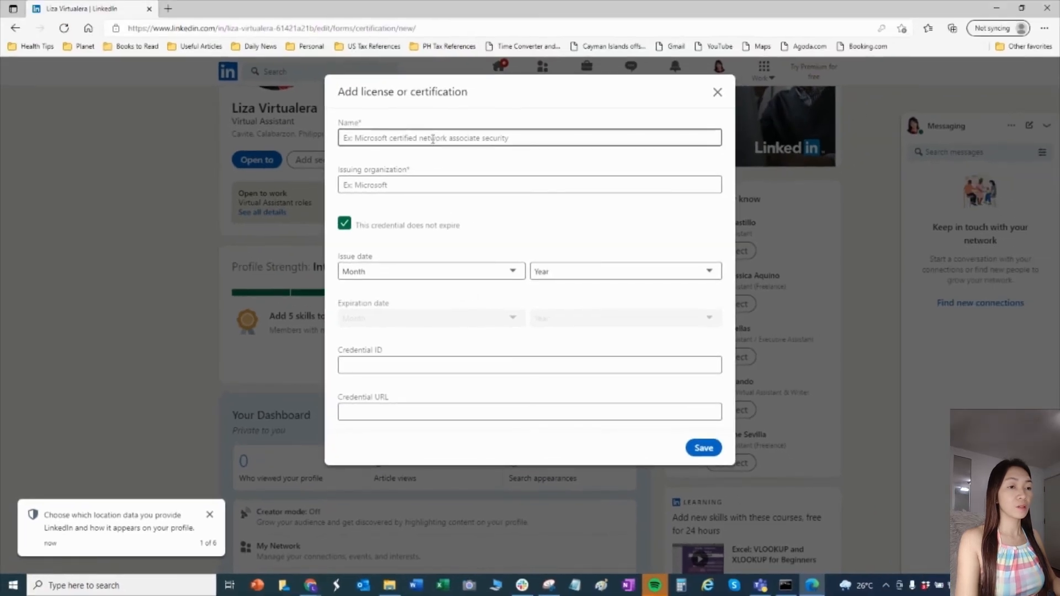
type("Bookkeep")
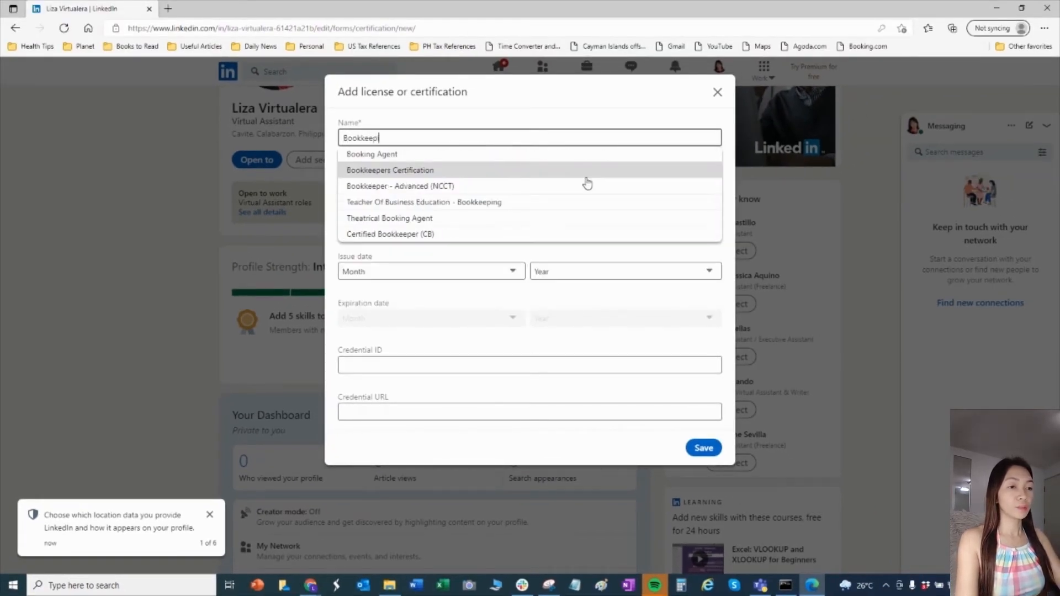
left_click(411, 158)
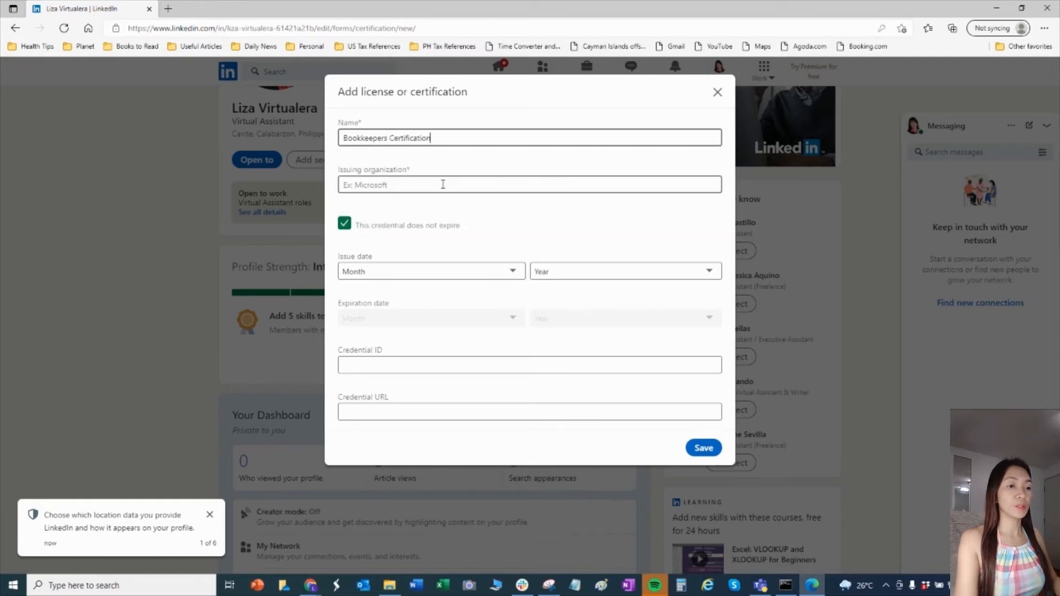
- Set the certification's issuing organization to Australian Catholic University and its issue year to 2020
left_click(436, 182)
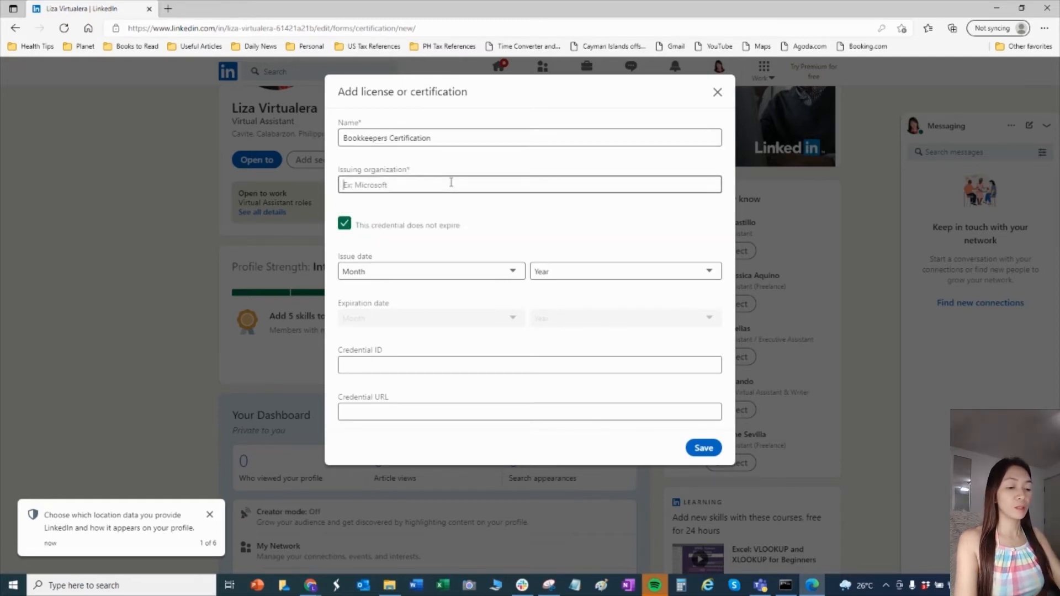
type("Australian univer")
left_click(406, 207)
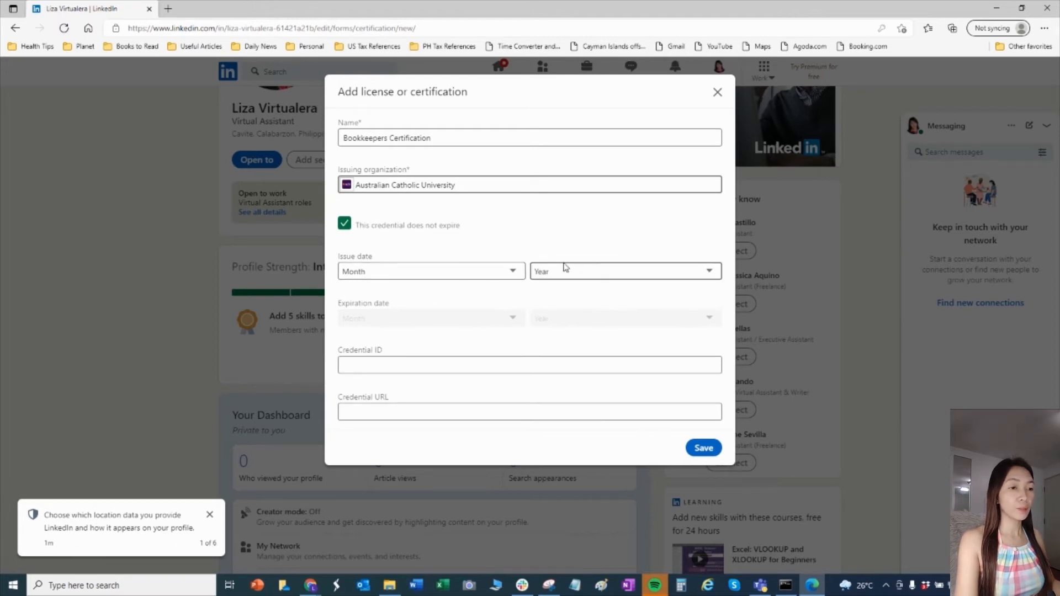
left_click(709, 275)
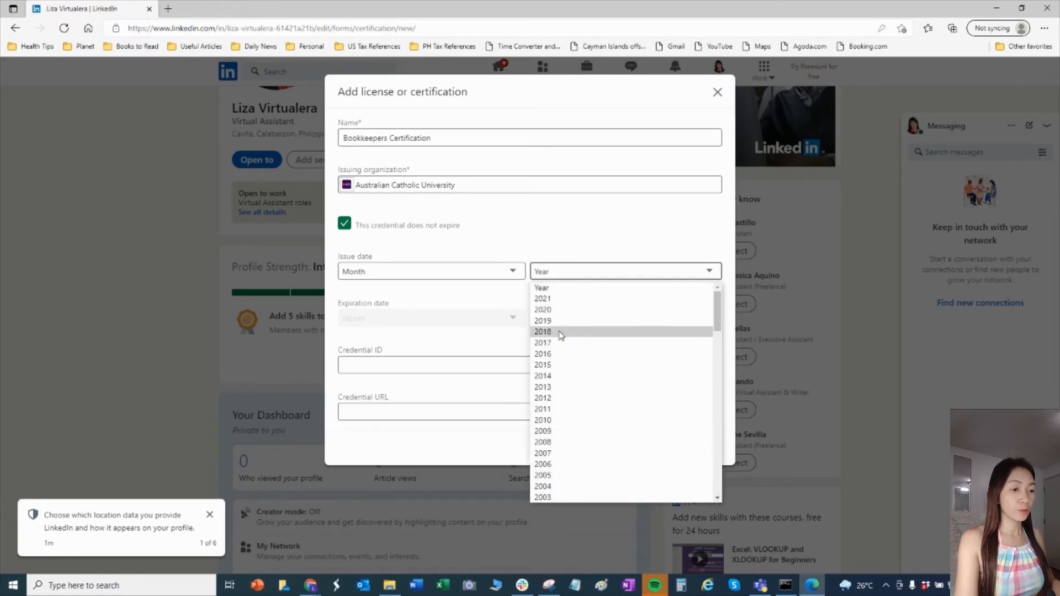
left_click(556, 311)
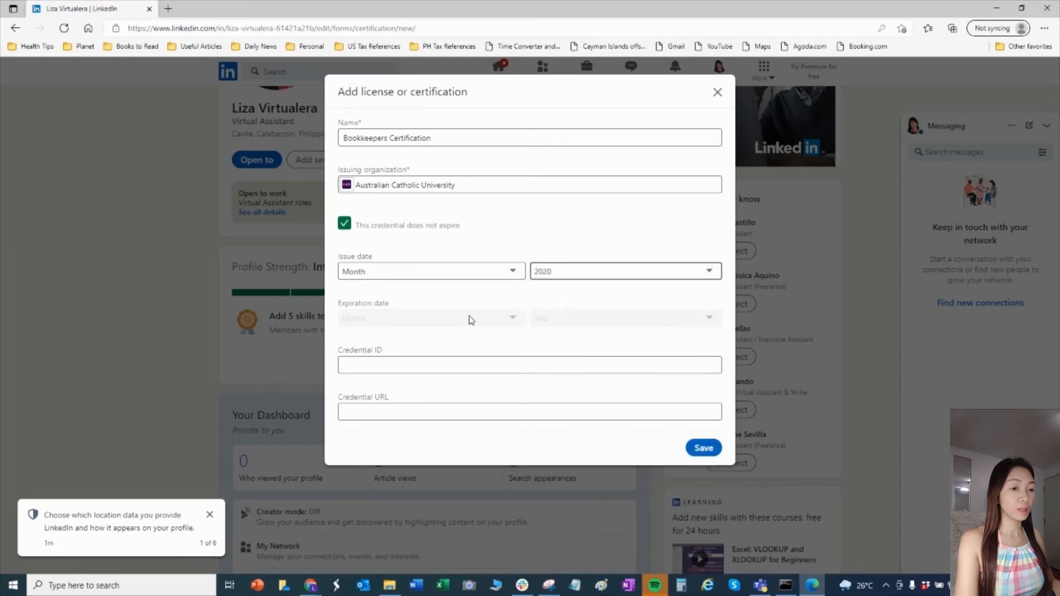
- Leave the credential ID and URL blank, save the certification, and check its entry on the profile
left_click(427, 366)
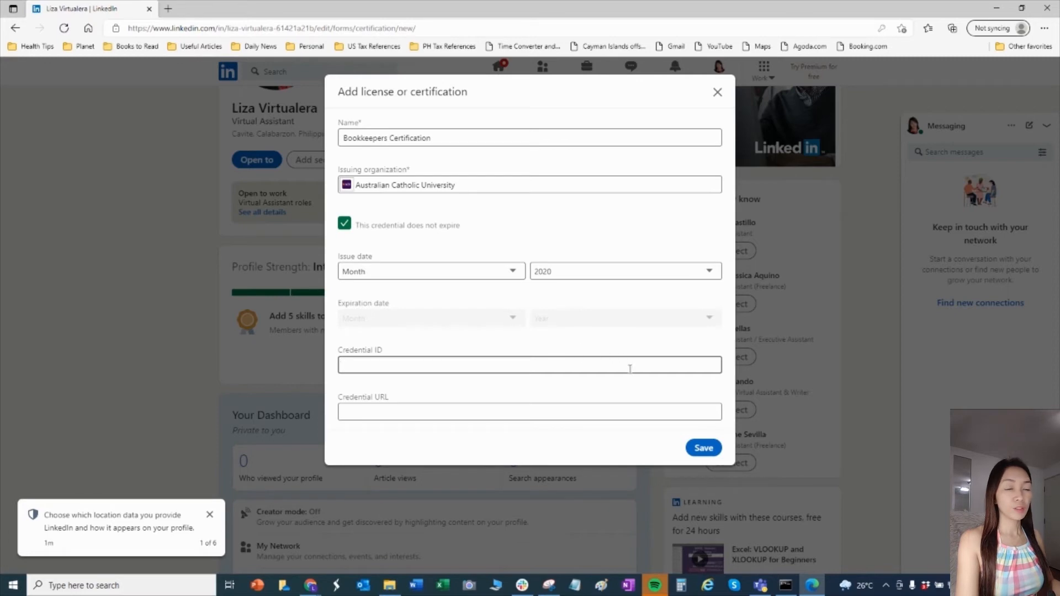
left_click(703, 448)
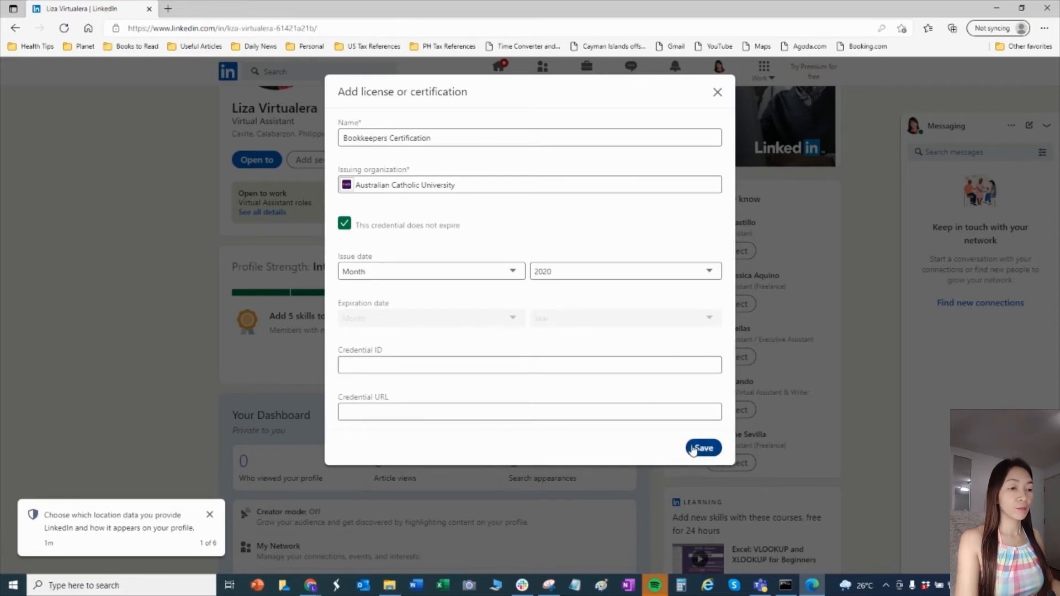
scroll(445, 391, "down", 10)
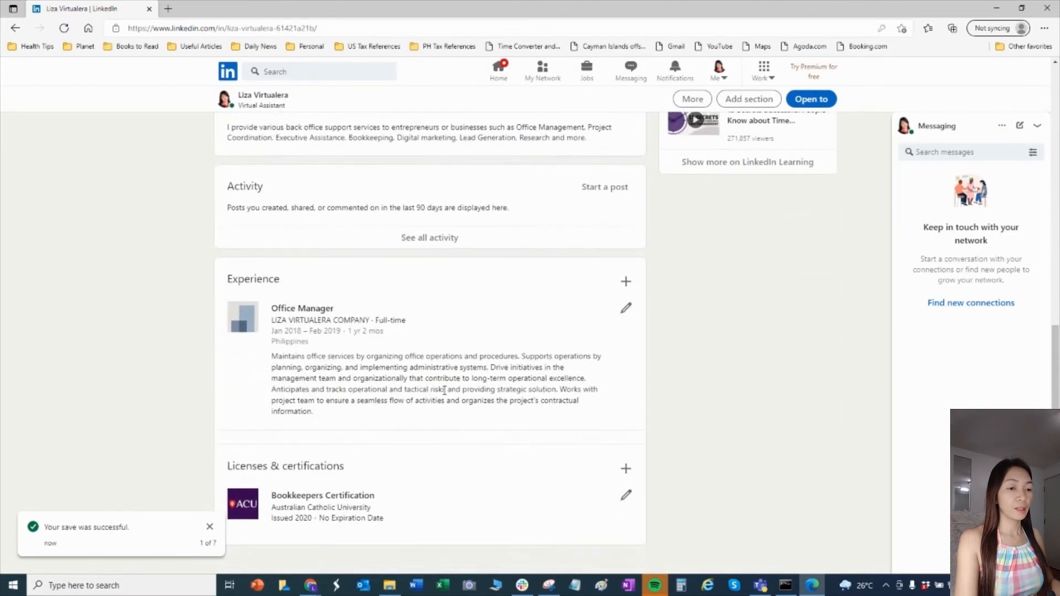
scroll(445, 390, "down", 3)
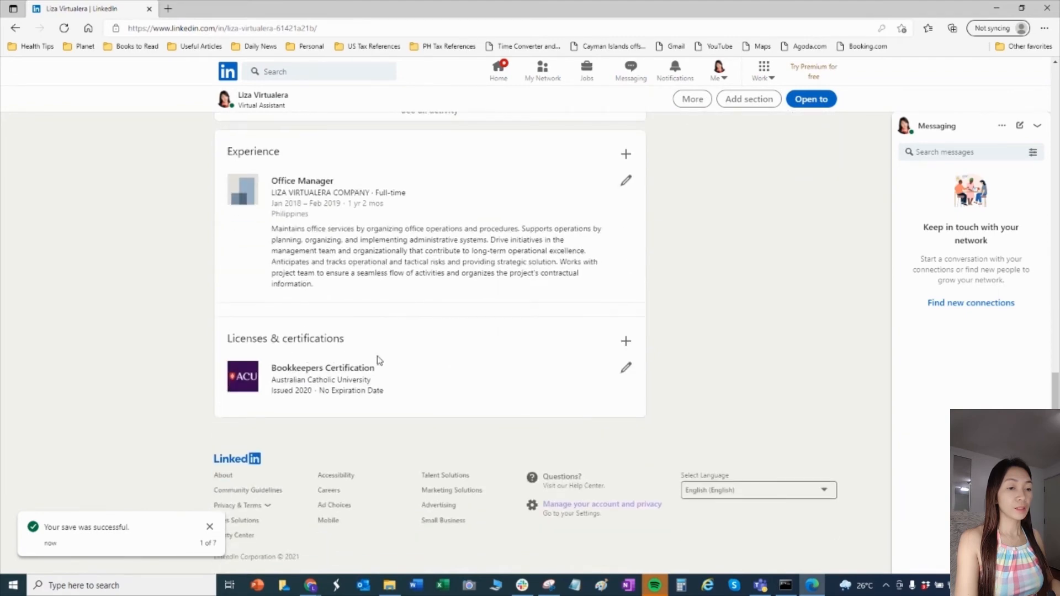
- Start adding profile skills and select the suggested Research, Back Office Operations, Office Administration, Executive Administrative Assistance, Virtual Assistance and Digital Marketing
scroll(446, 352, "up", 20)
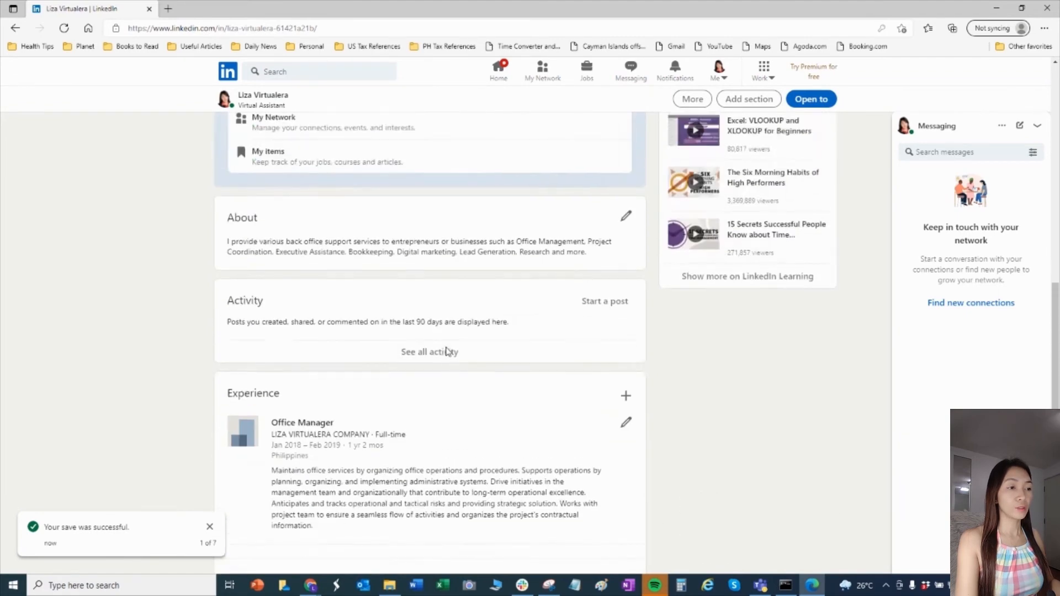
left_click(314, 160)
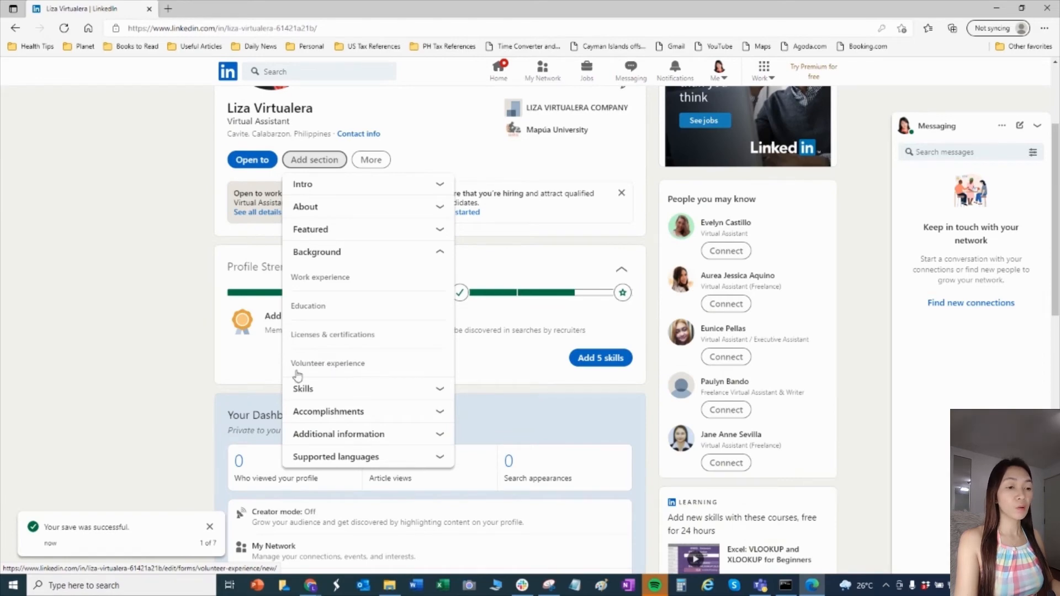
scroll(380, 368, "down", 2)
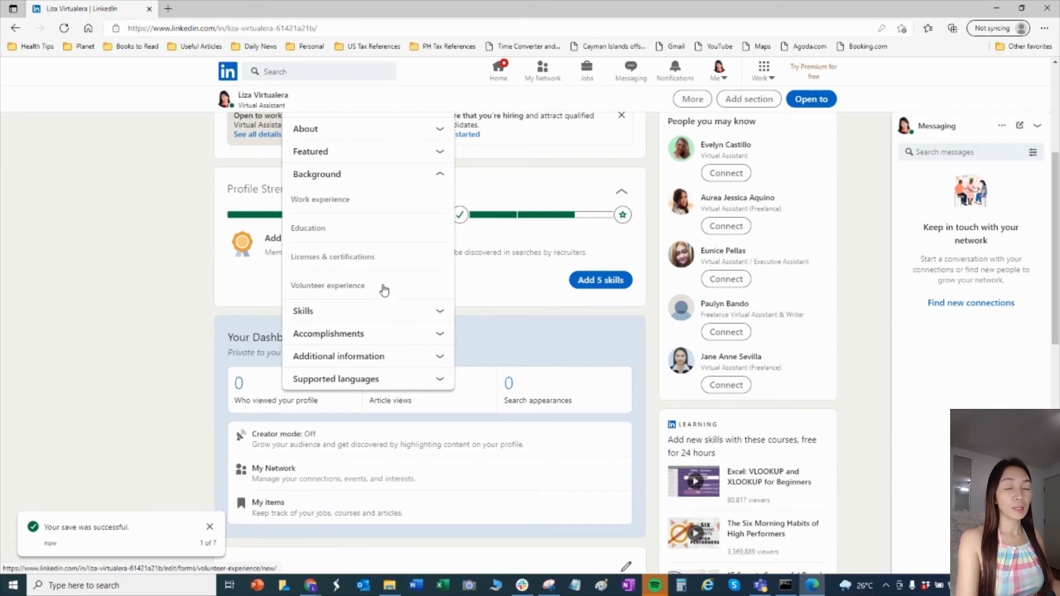
left_click(440, 315)
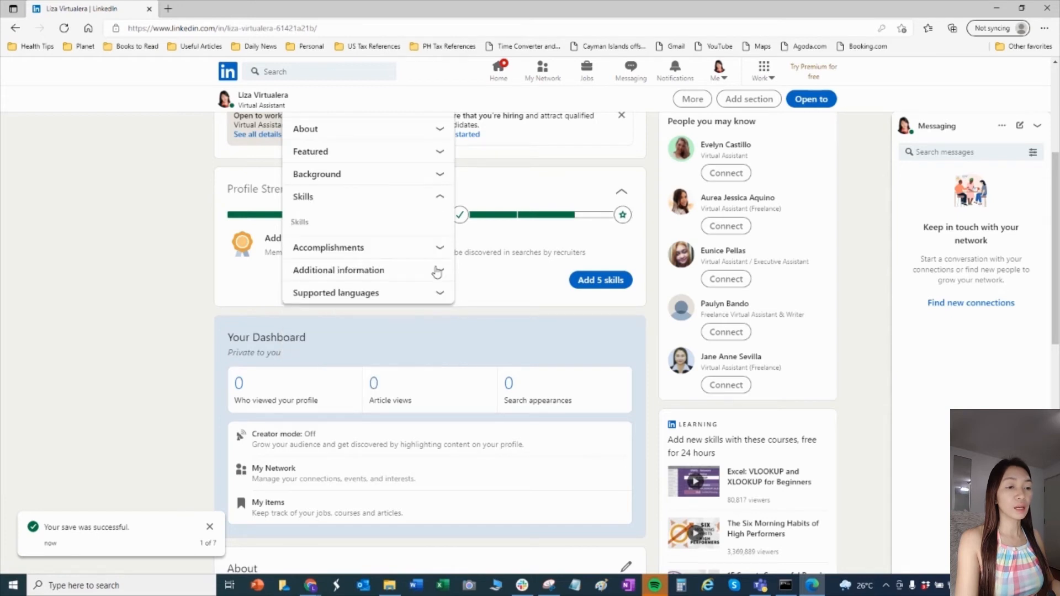
left_click(302, 223)
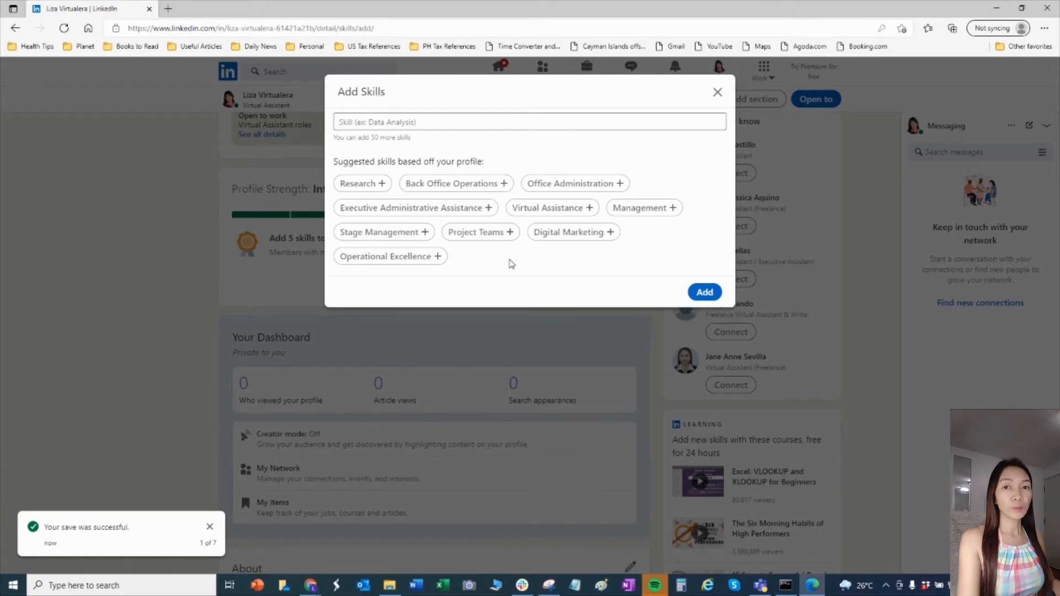
left_click(371, 186)
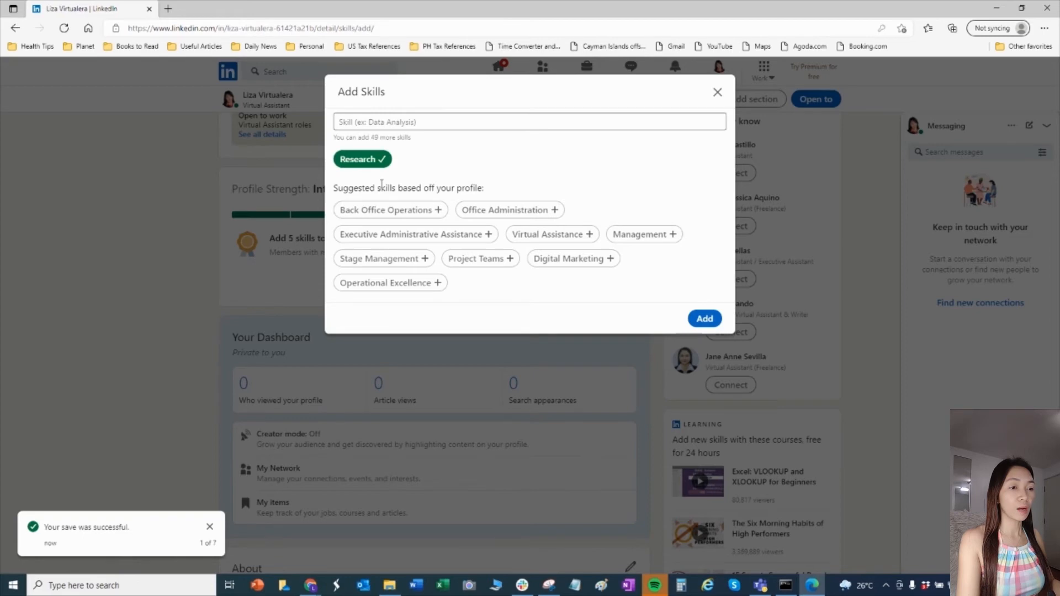
left_click(436, 211)
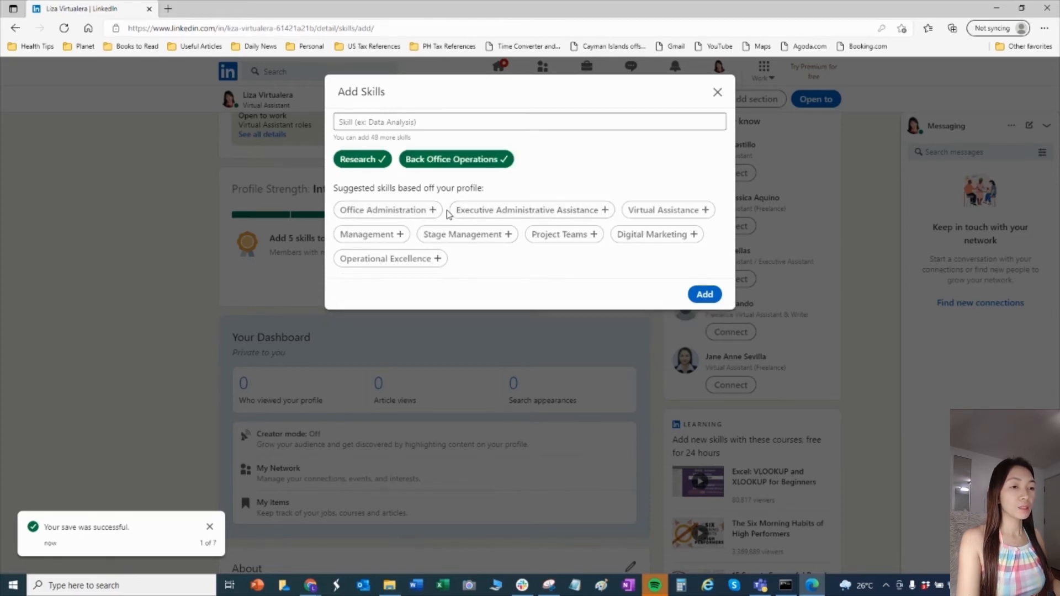
left_click(431, 212)
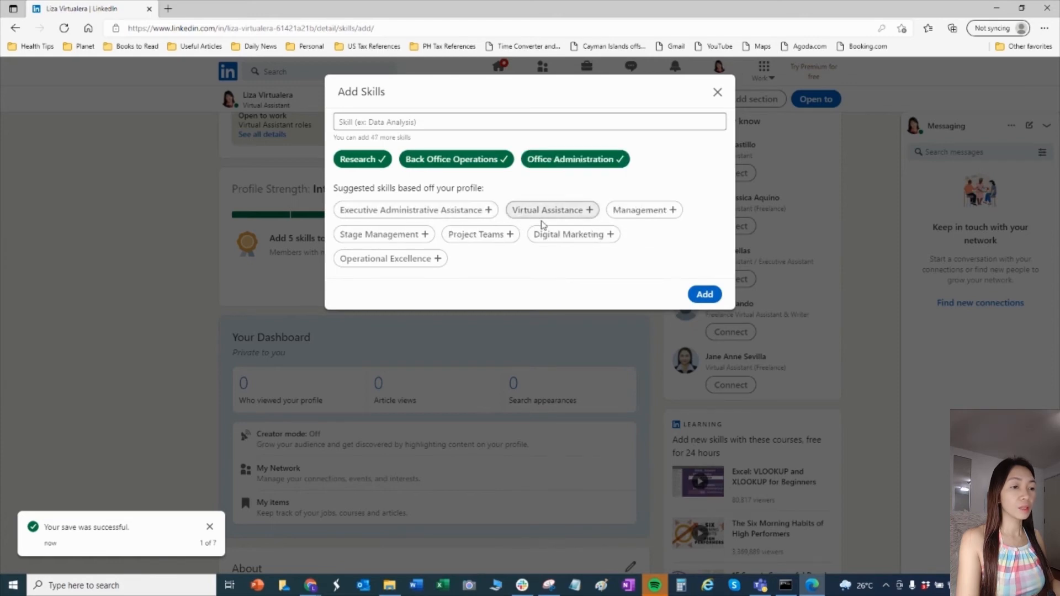
left_click(486, 215)
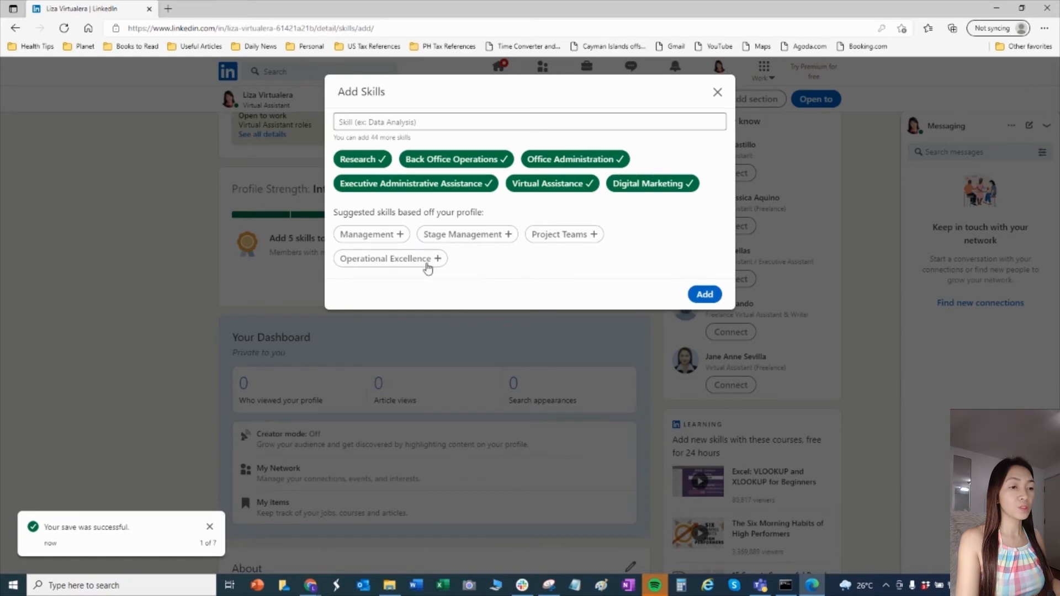
- Include Marketing and Bookkeeping in the selected skills, then save all chosen skills to the profile
left_click(560, 122)
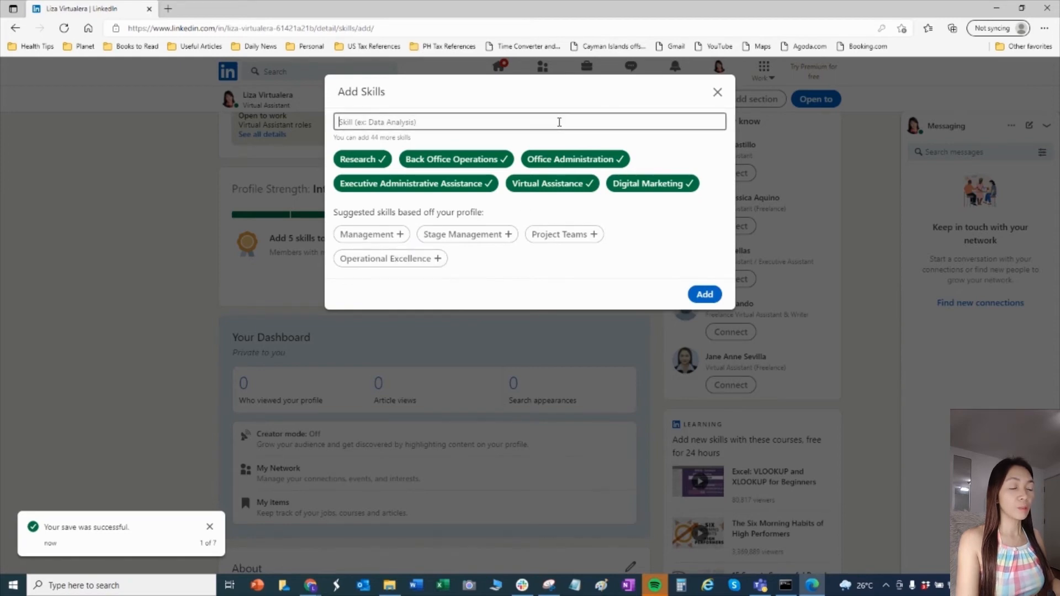
type("marketin")
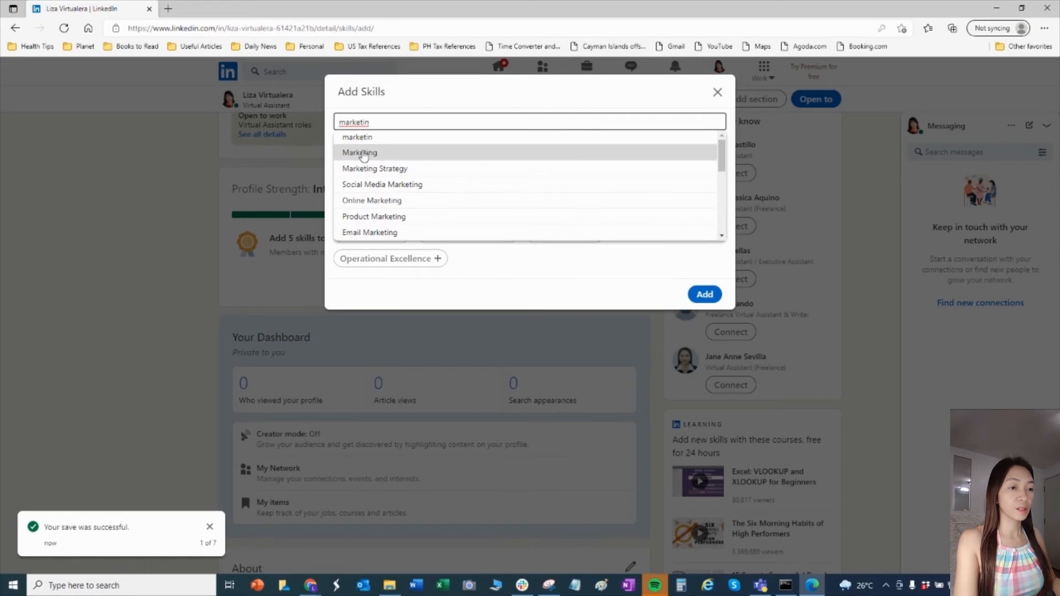
left_click(486, 155)
type("bo")
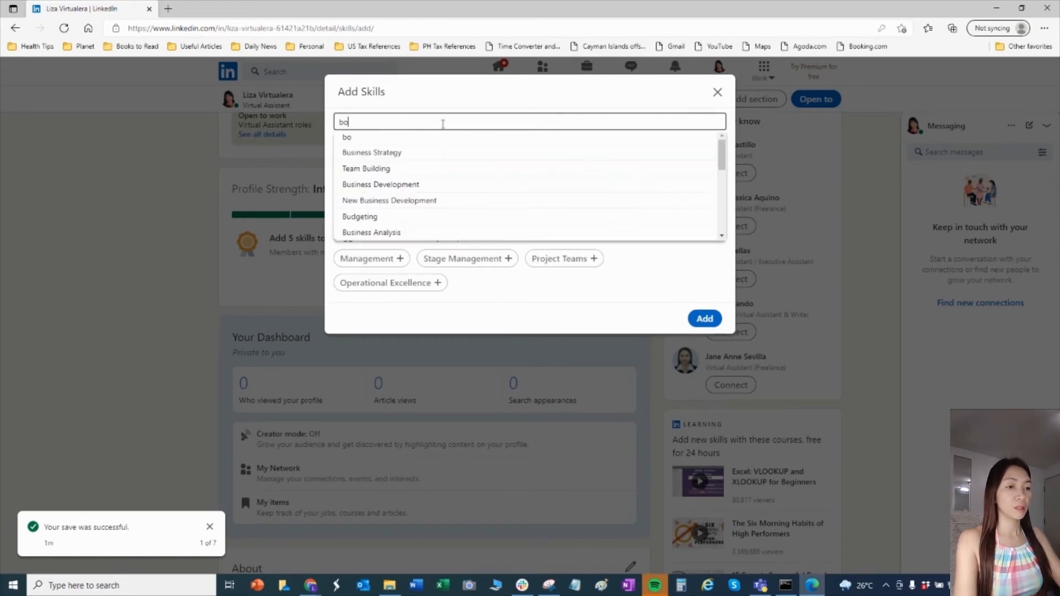
type("okee")
key("BackSpace")
key("BackSpace")
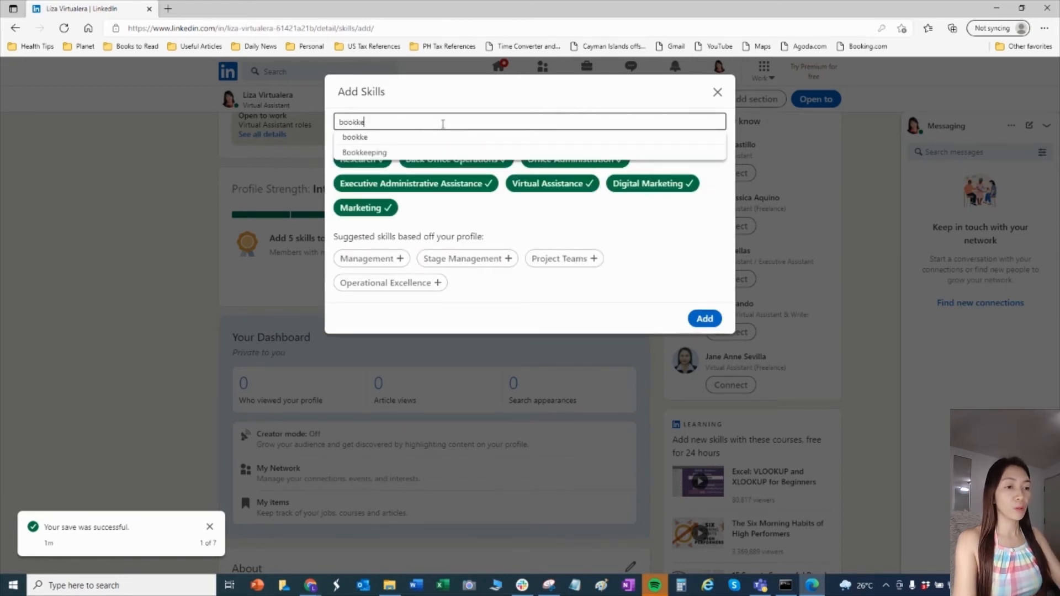
type("kee")
left_click(392, 152)
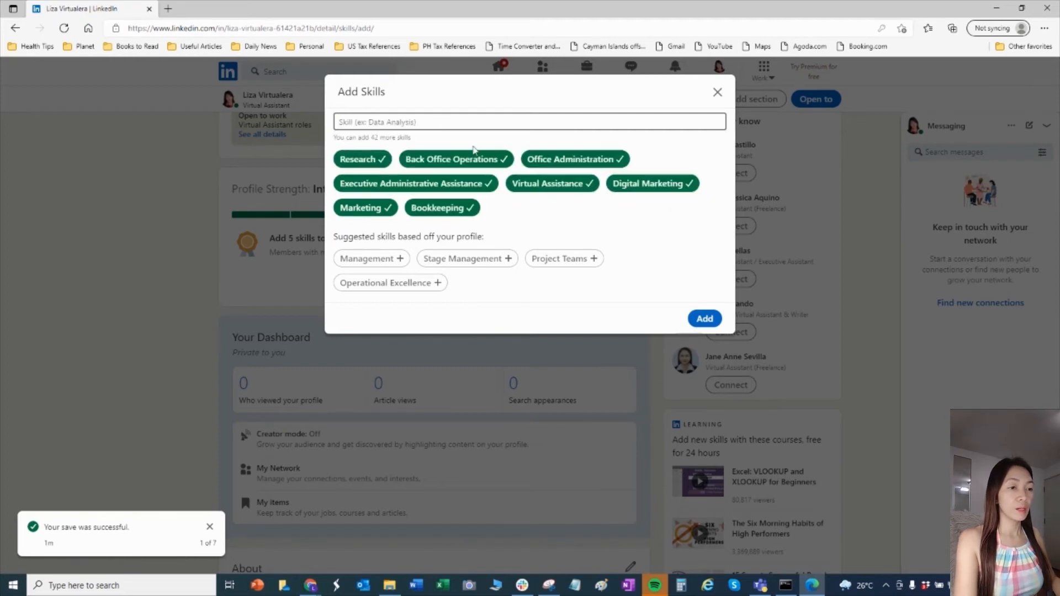
left_click(703, 319)
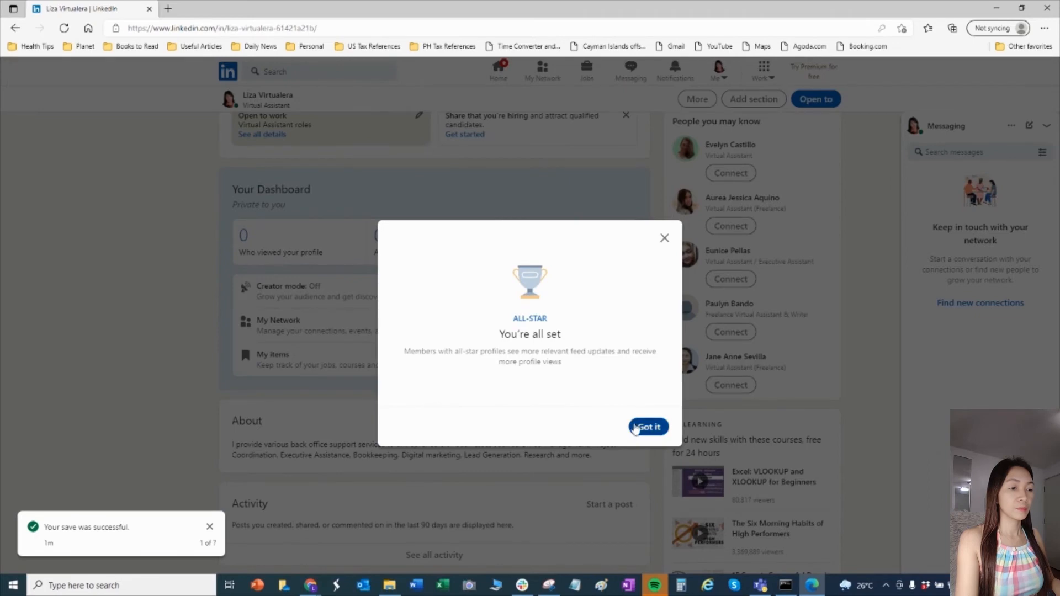
left_click(645, 431)
- Expand the full Skills & endorsements list on the profile and review it along with the certification entry
scroll(372, 437, "down", 8)
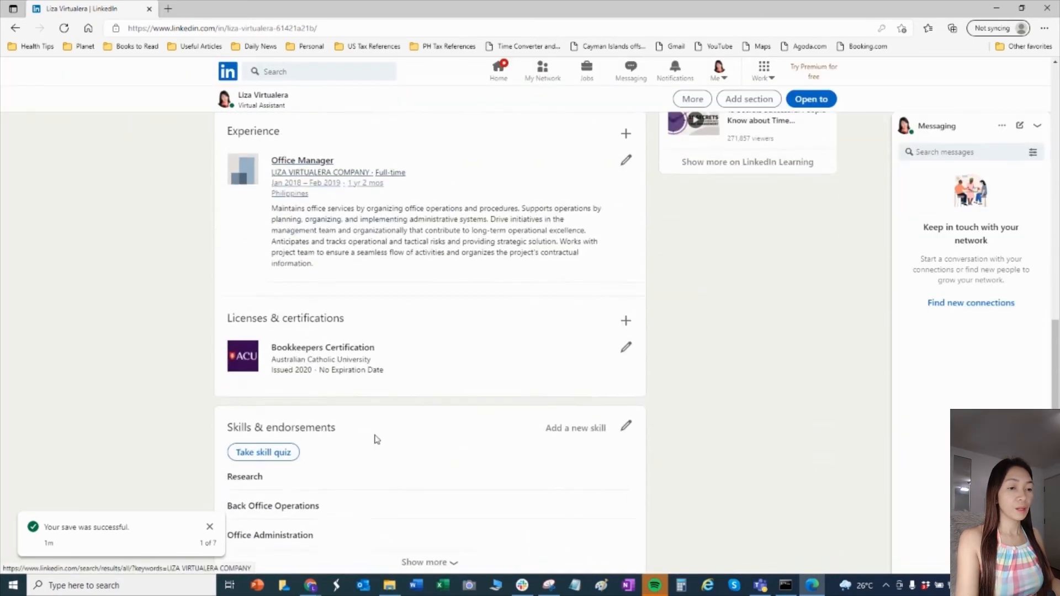
scroll(358, 419, "down", 3)
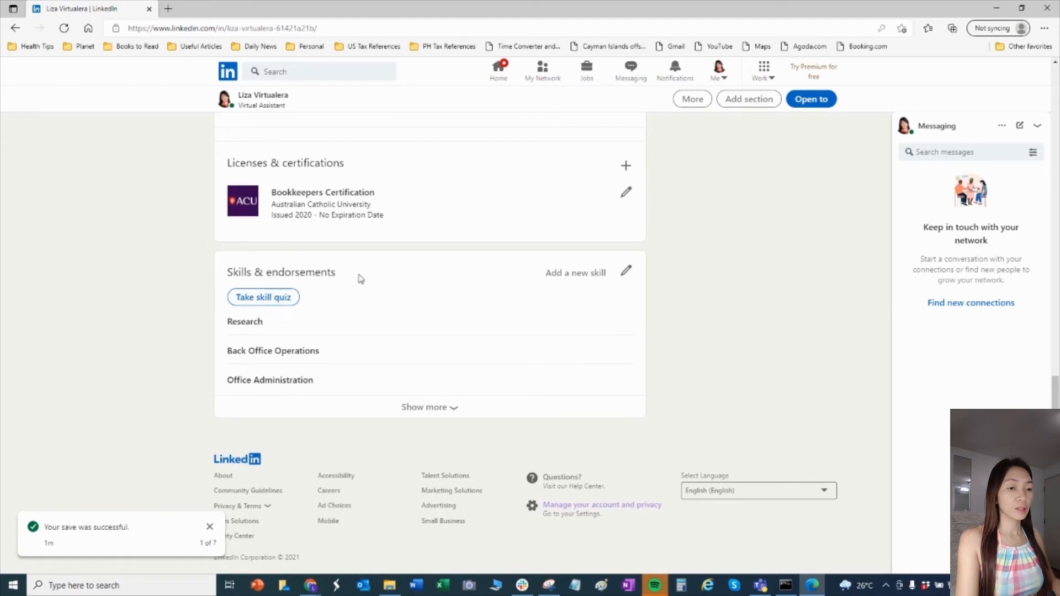
left_click(435, 409)
scroll(434, 387, "down", 3)
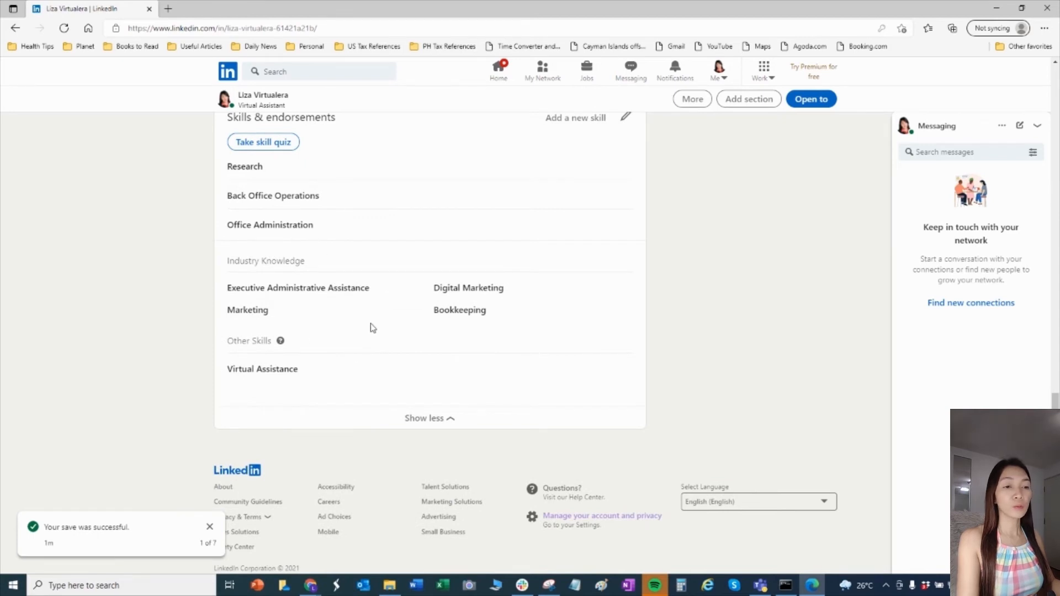
scroll(390, 343, "up", 3)
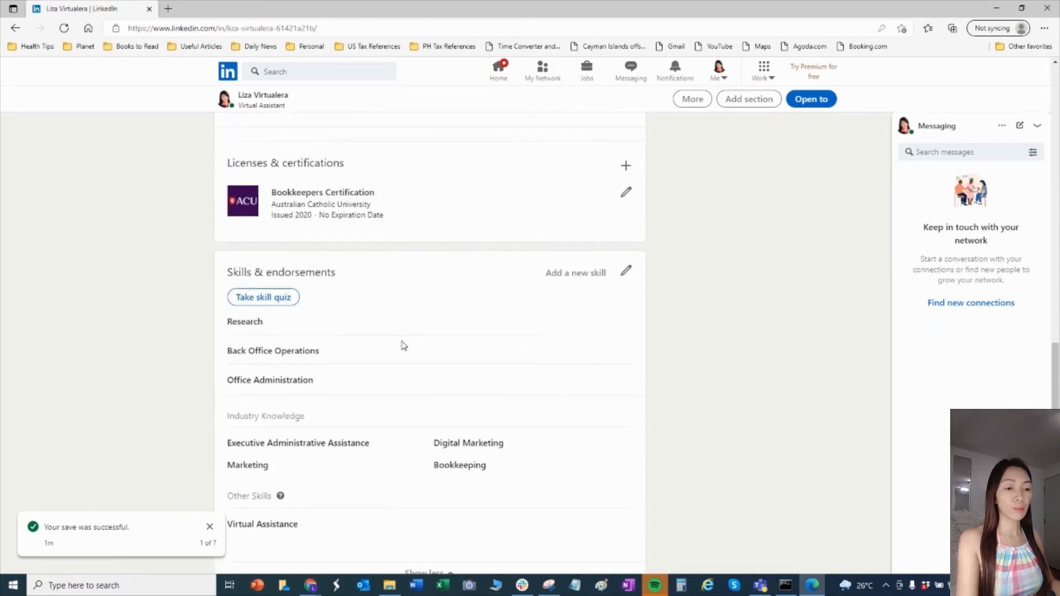
scroll(404, 345, "down", 1)
scroll(404, 345, "up", 3)
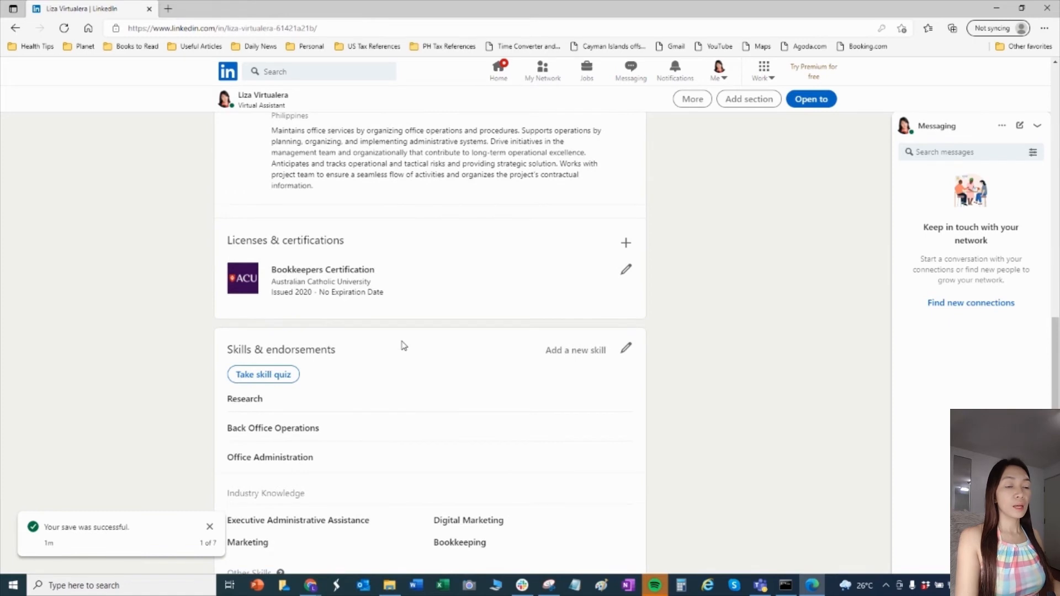
scroll(410, 369, "down", 3)
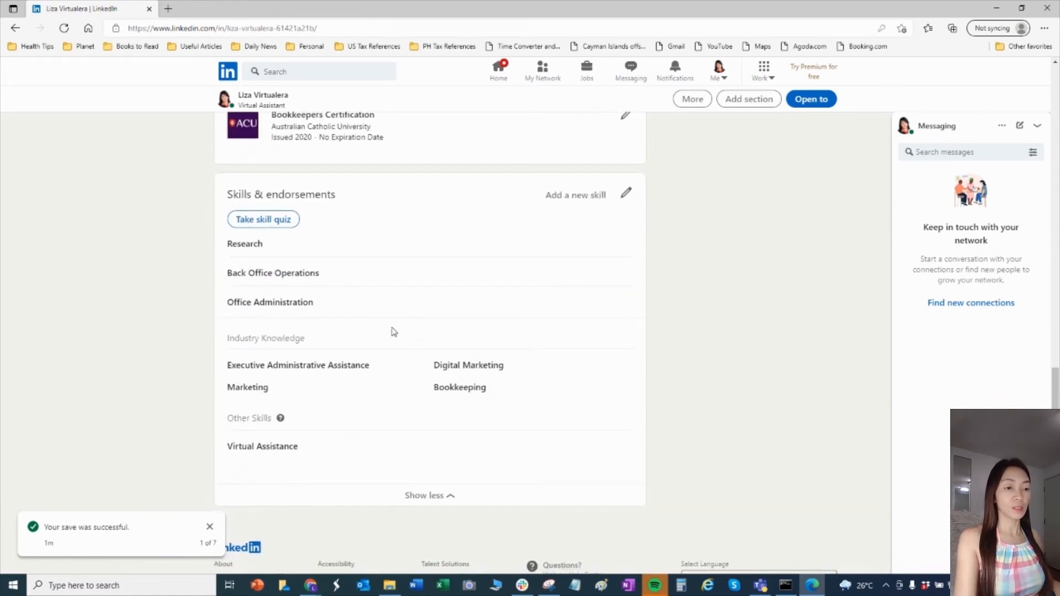
- Examine which Accomplishments and Additional information sections can be added to the profile, without adding any
scroll(393, 335, "up", 12)
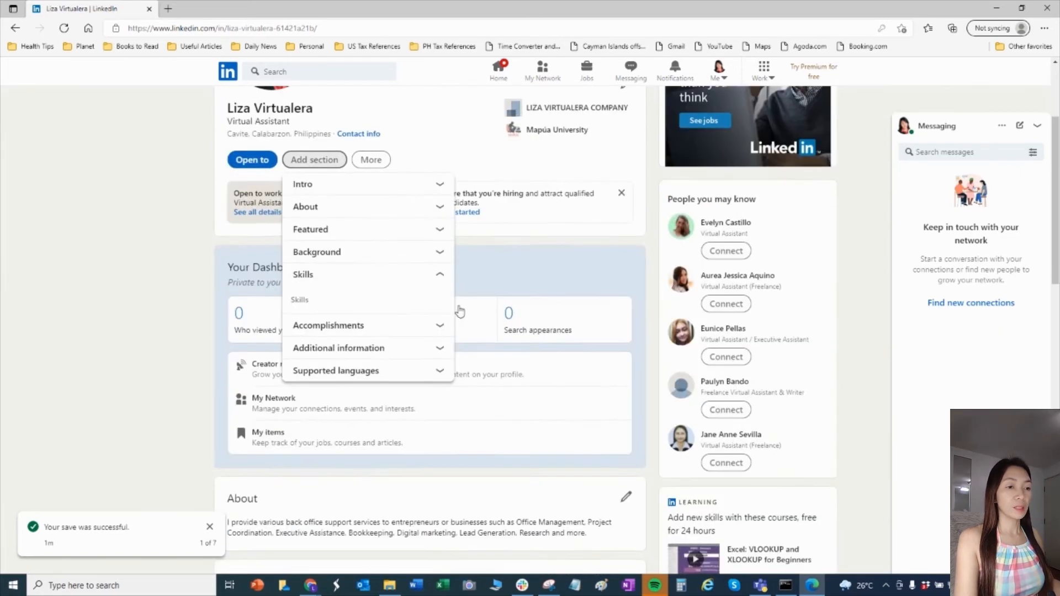
left_click(435, 327)
scroll(425, 329, "down", 2)
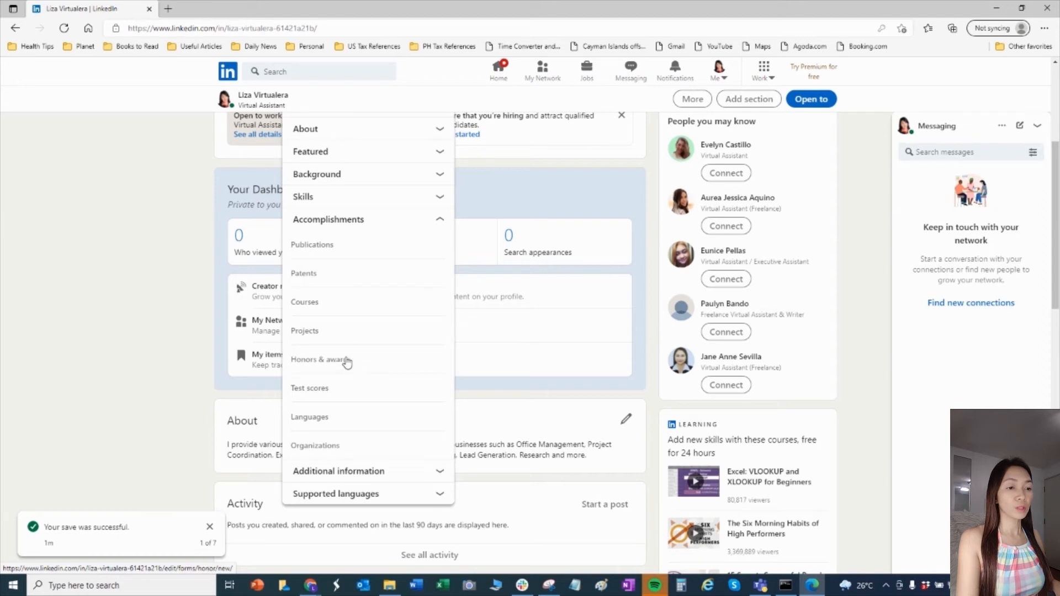
scroll(348, 405, "down", 1)
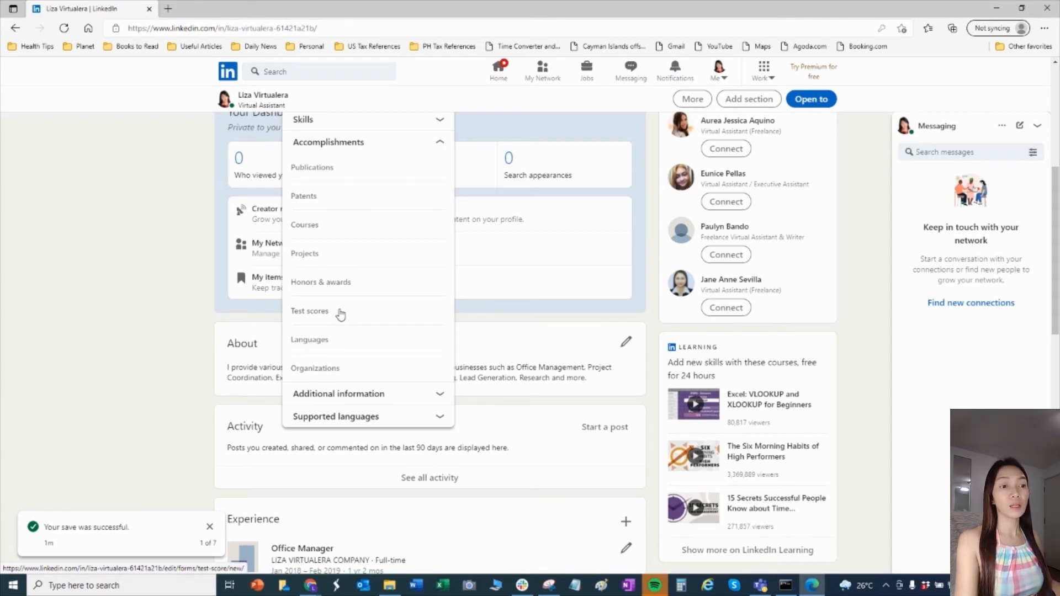
scroll(372, 342, "down", 1)
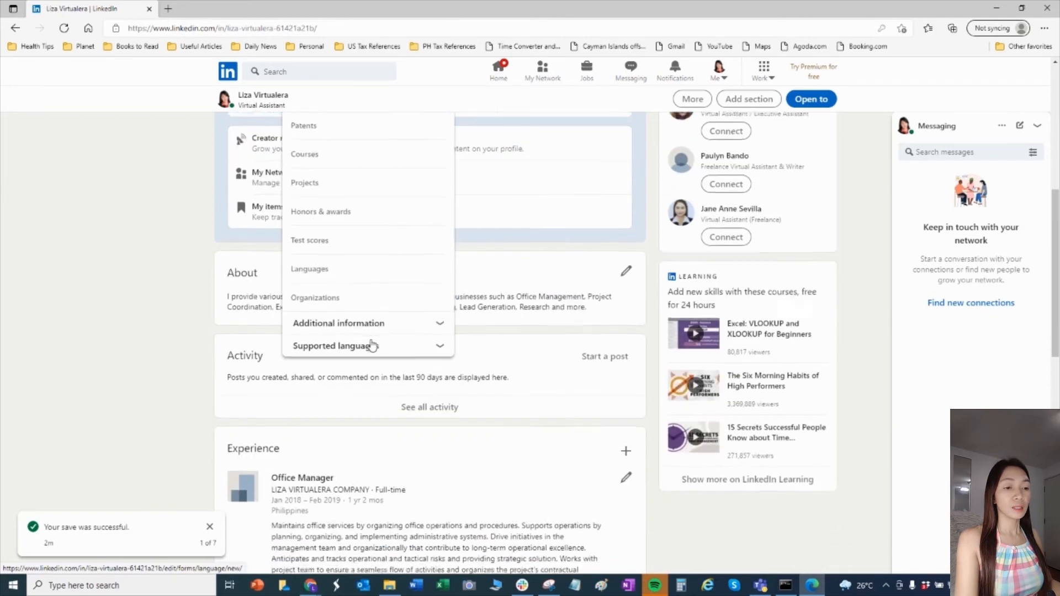
left_click(440, 319)
scroll(408, 229, "up", 3)
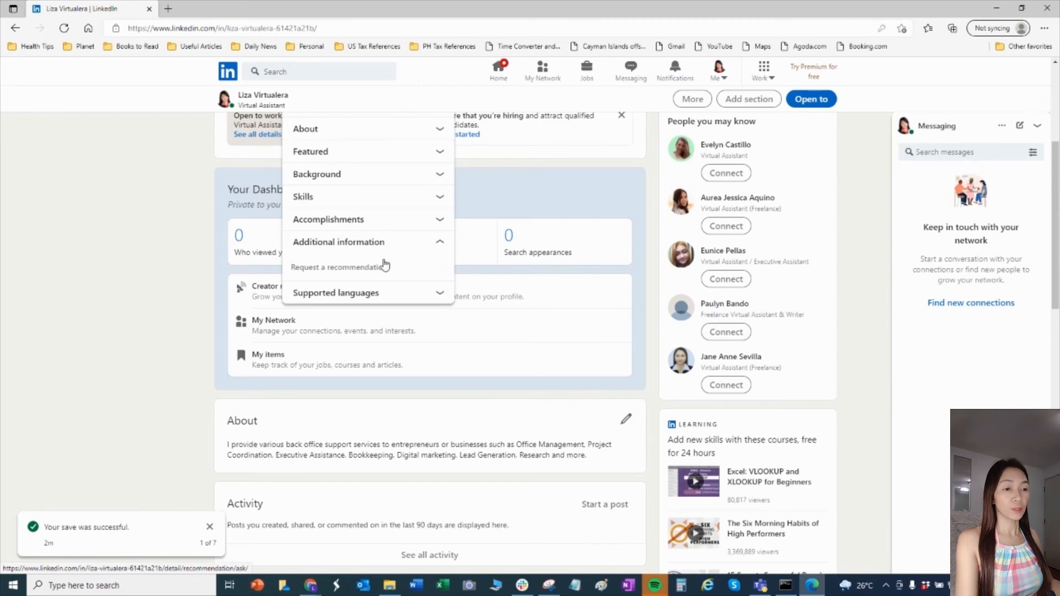
left_click(513, 188)
scroll(508, 199, "down", 8)
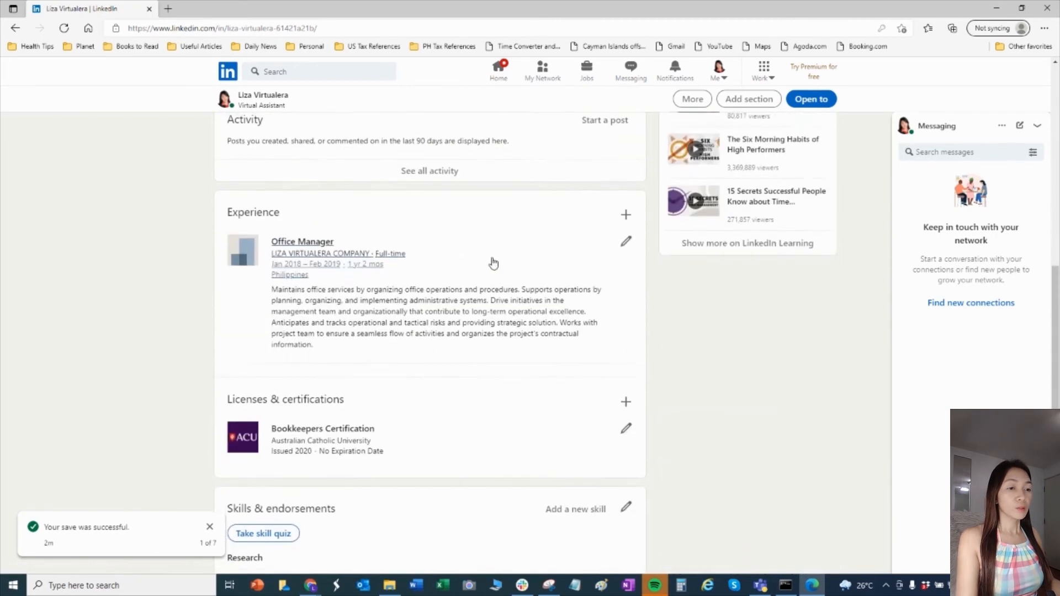
- Review the Experience, Licenses & certifications and Skills entries, then return to the profile's introduction
scroll(472, 311, "down", 2)
scroll(450, 302, "up", 4)
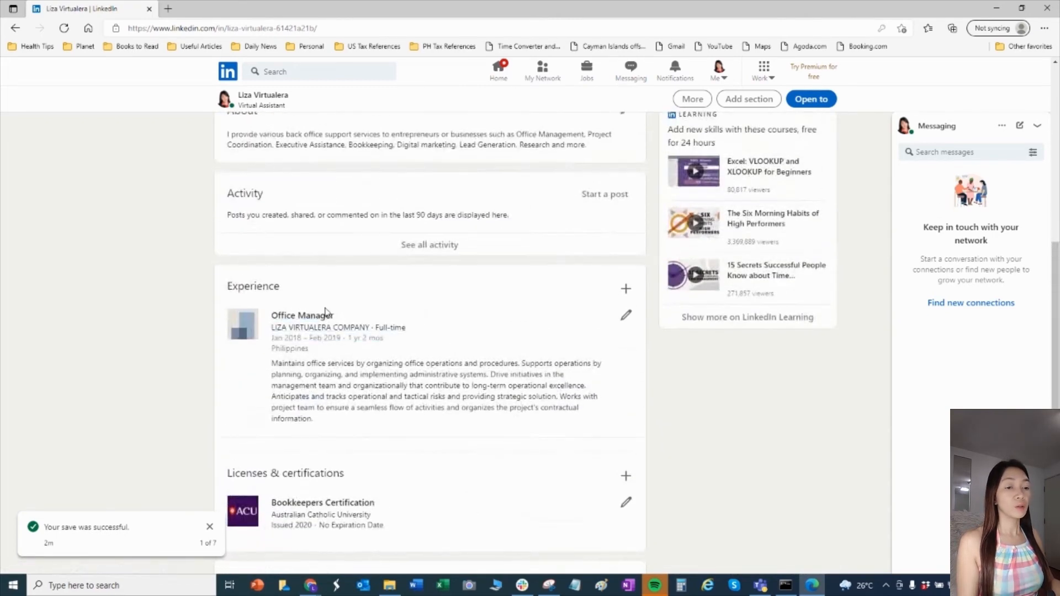
scroll(426, 348, "down", 1)
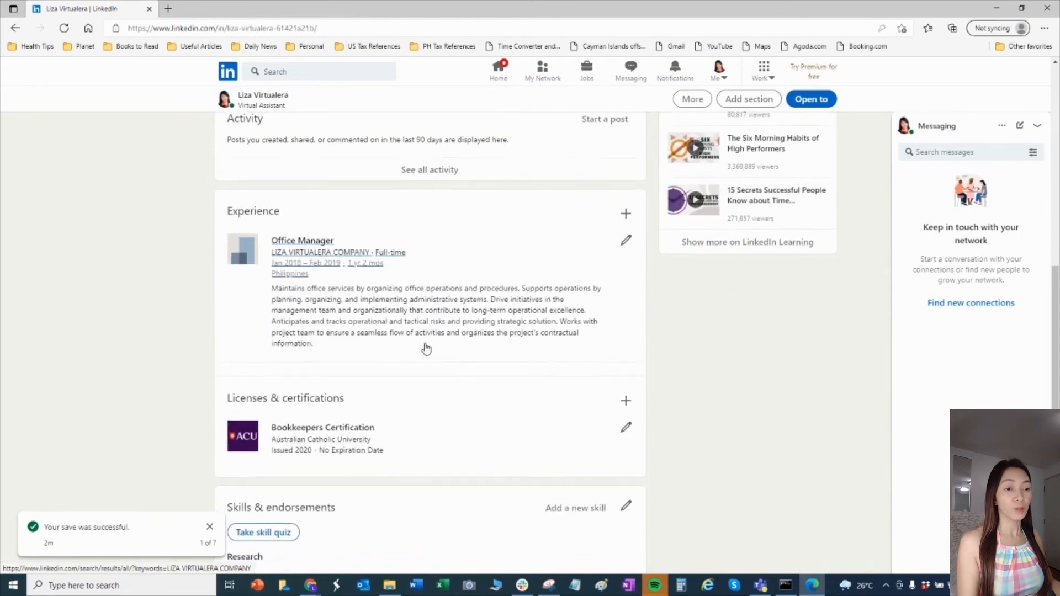
scroll(429, 329, "down", 5)
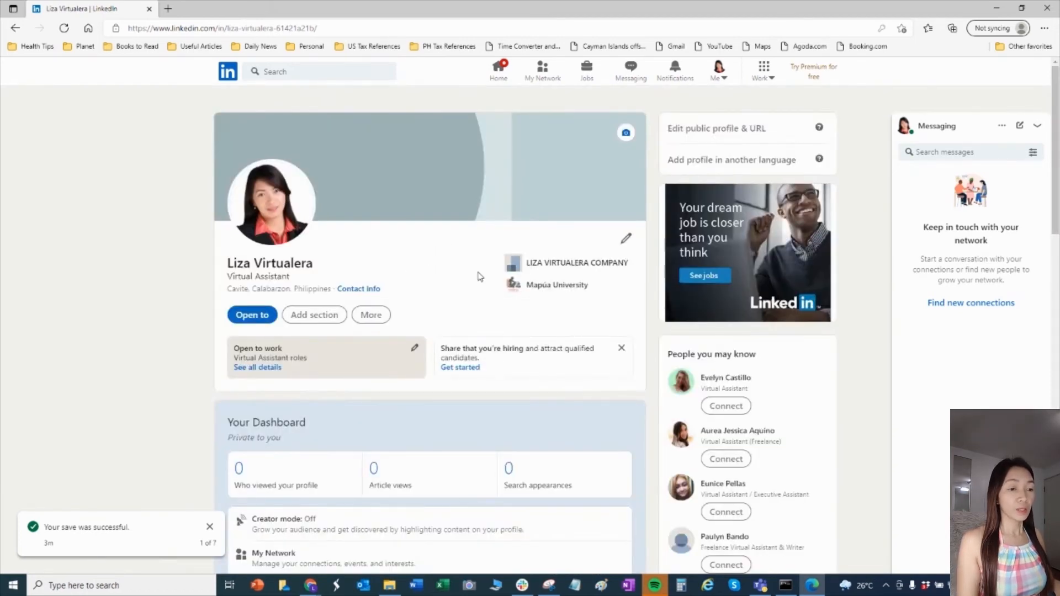
scroll(480, 277, "down", 3)
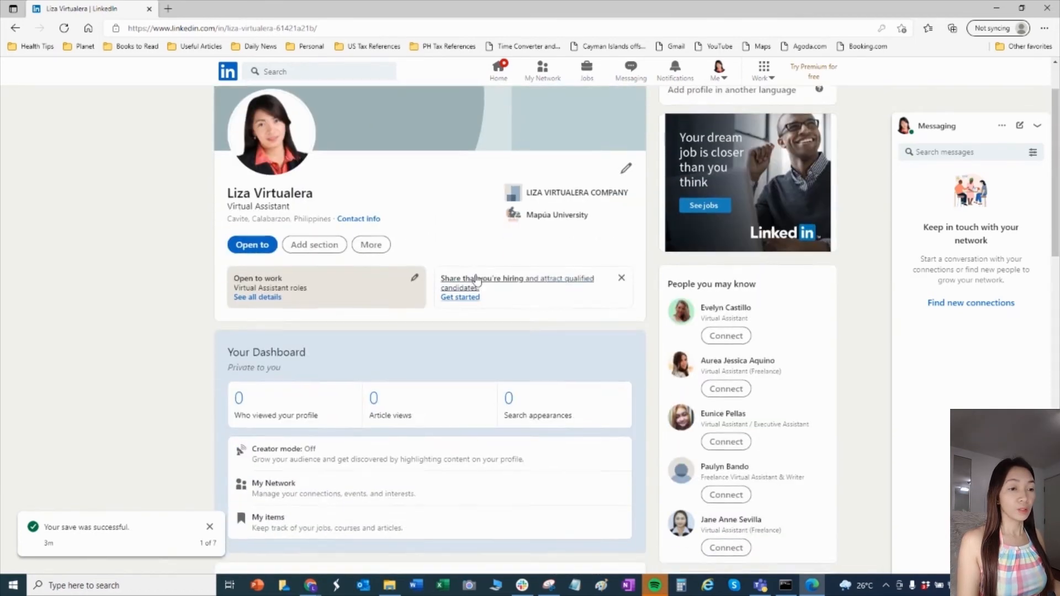
scroll(488, 257, "up", 3)
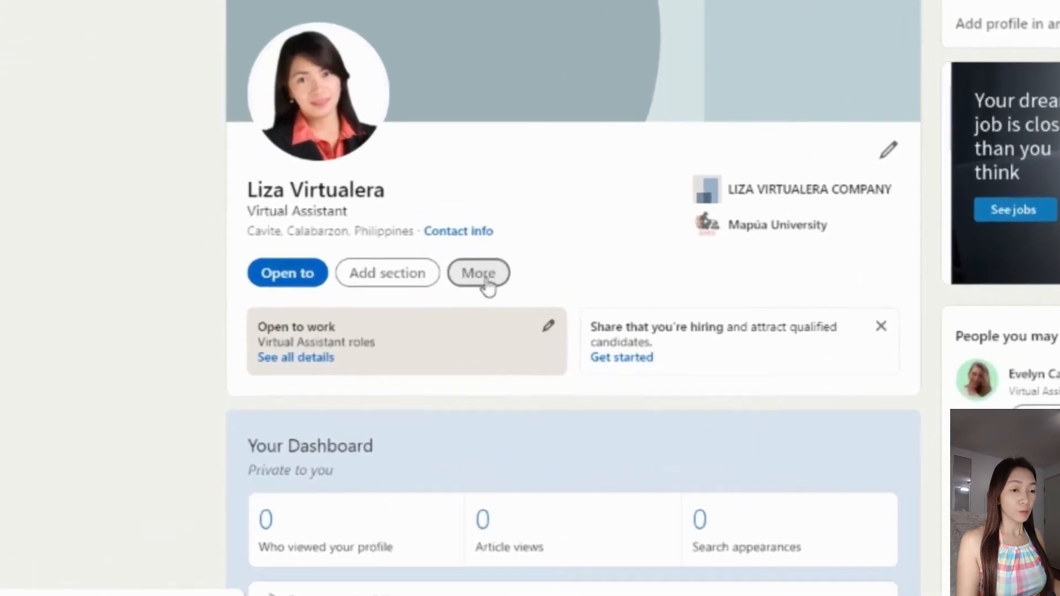
- Start building a resume from the profile and upload the 2021 VA CV as a PDF file
left_click(389, 317)
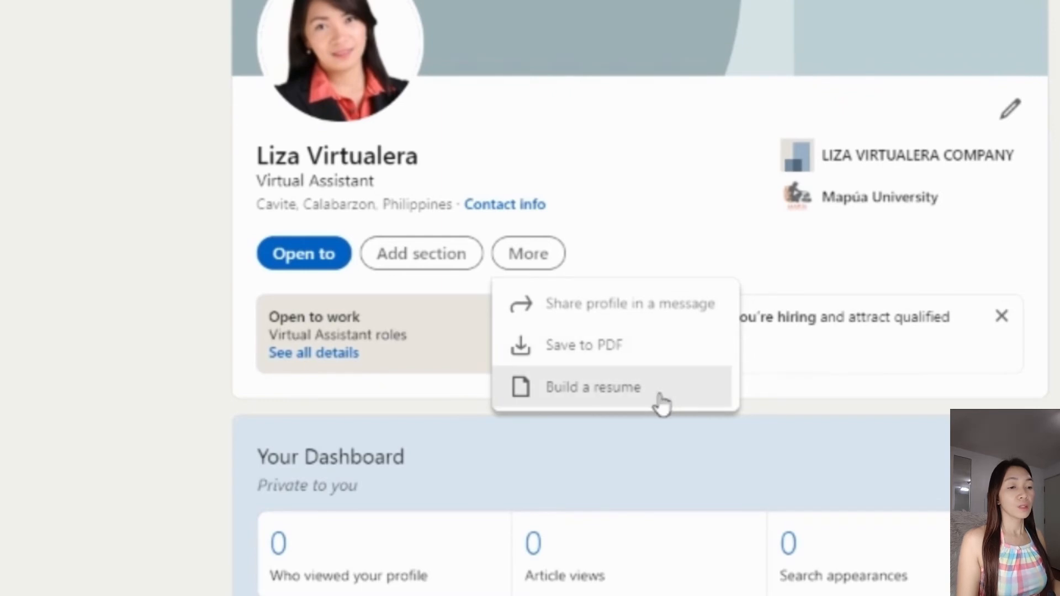
scroll(657, 387, "down", 2)
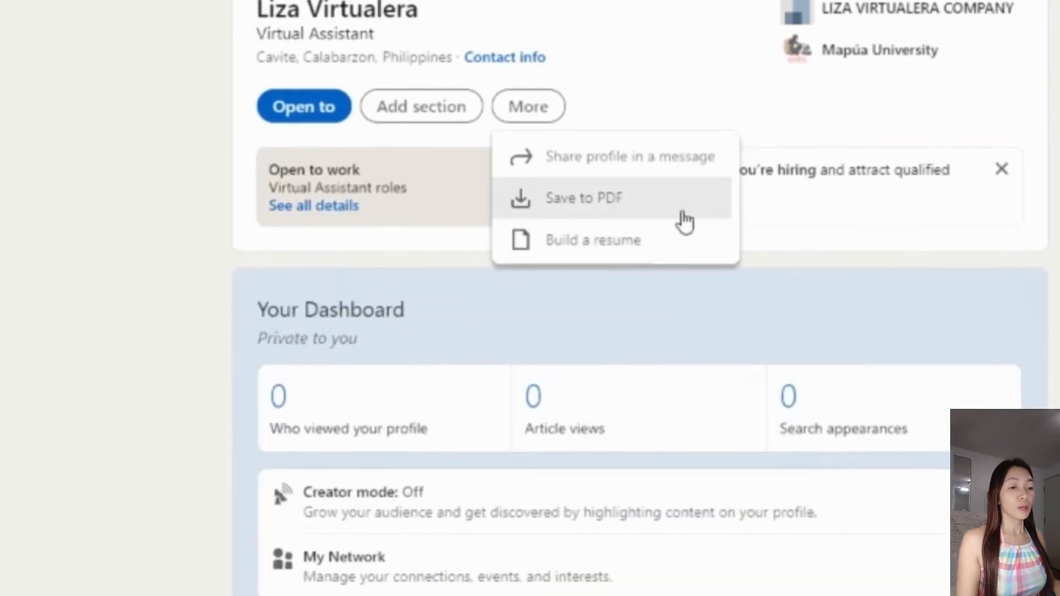
left_click(608, 243)
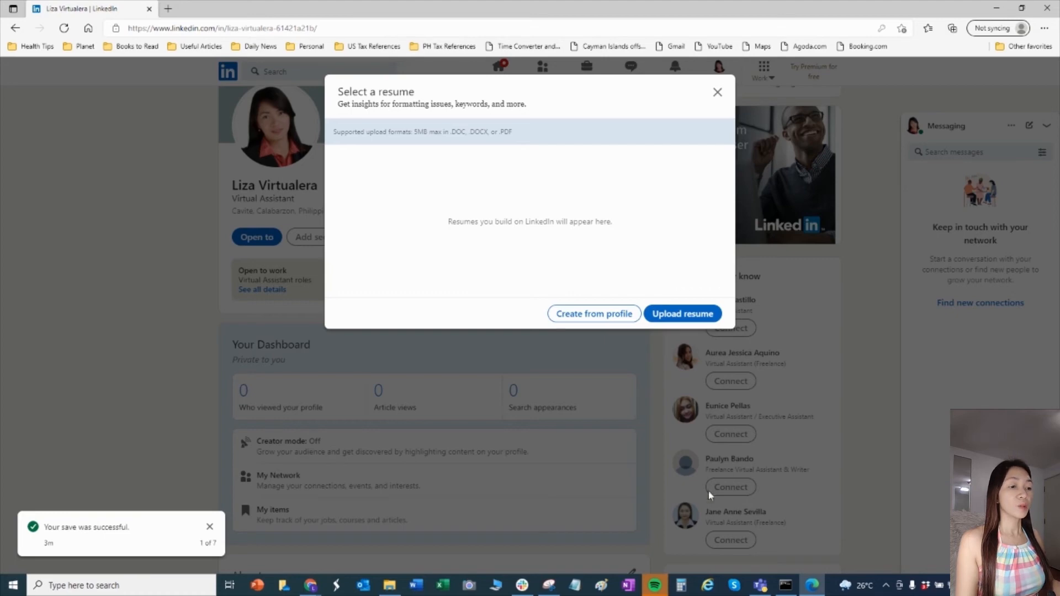
left_click(390, 585)
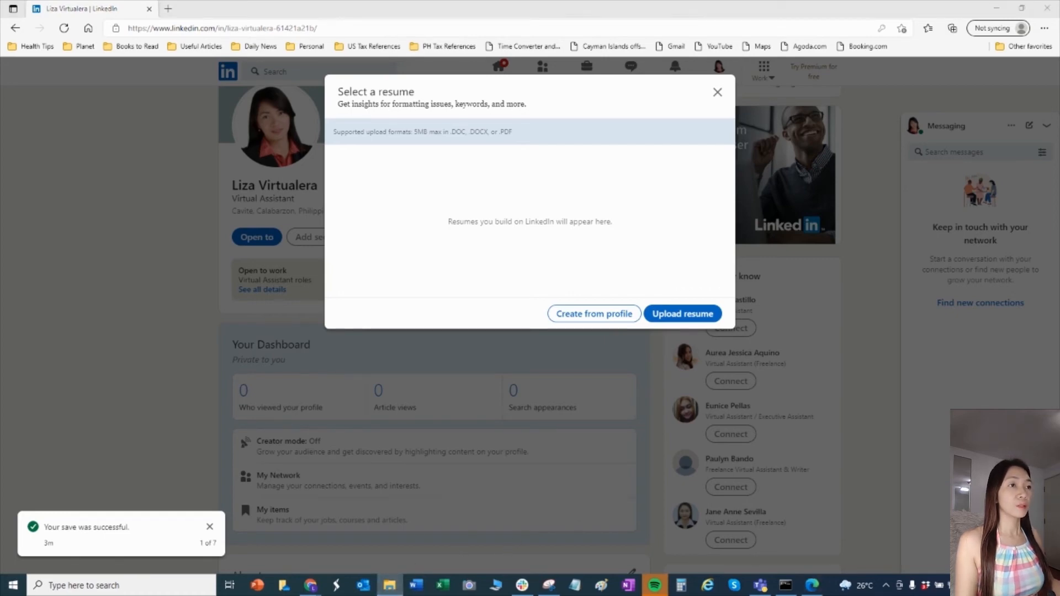
left_click_drag(1058, 331, 515, 177)
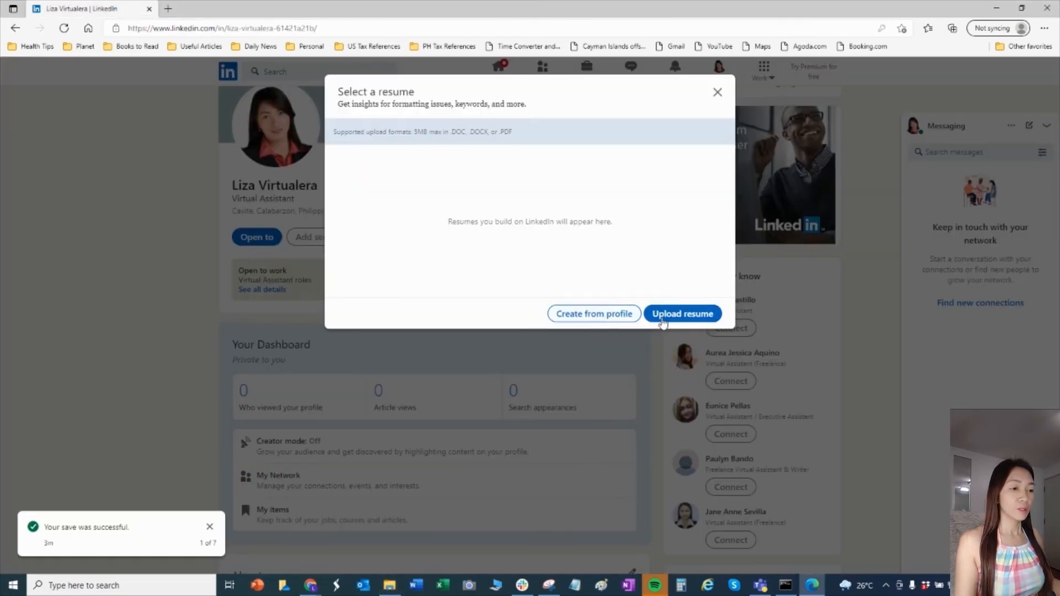
left_click(674, 316)
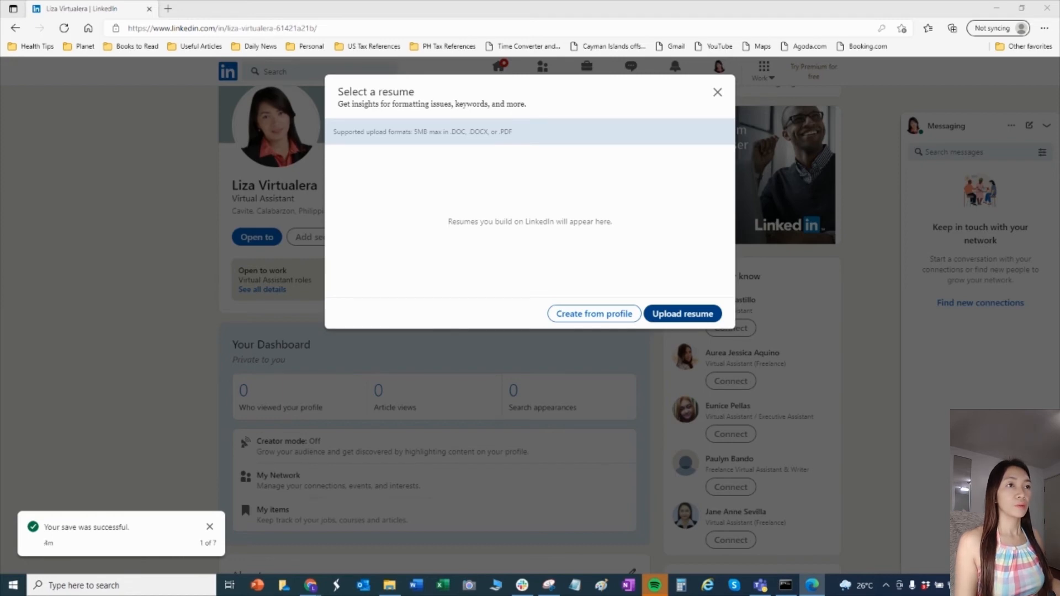
left_click(559, 235)
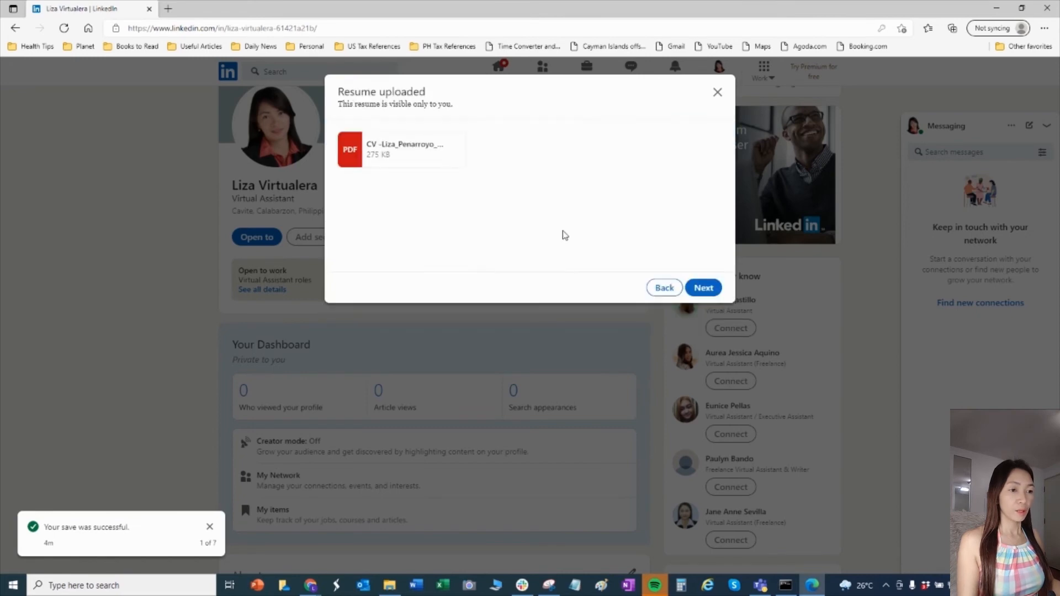
- Accept the uploaded resume and apply Virtual Assistant as the desired job title for keyword suggestions
left_click(704, 290)
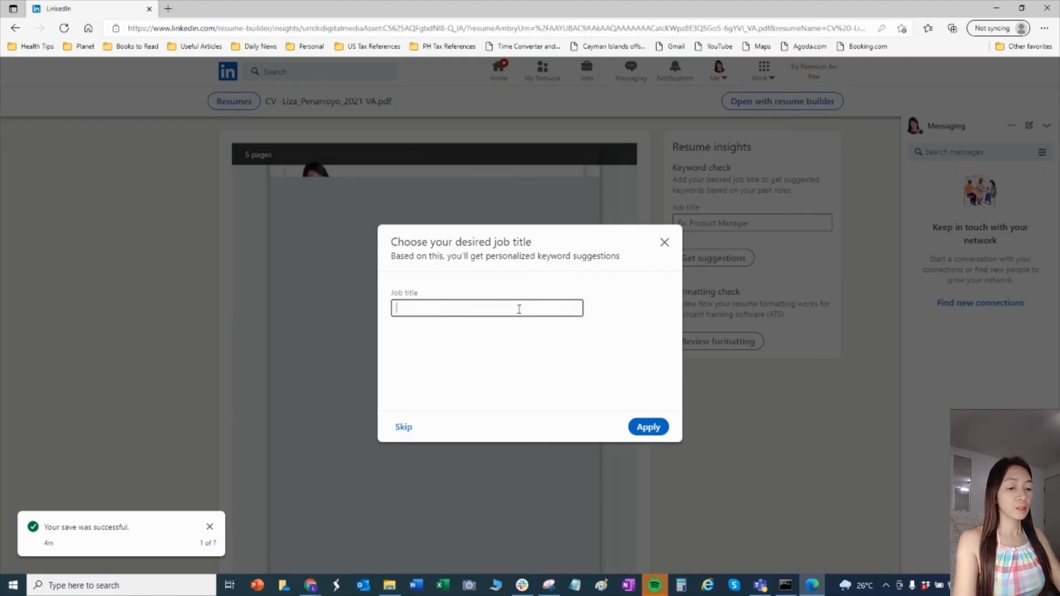
type("Virtual")
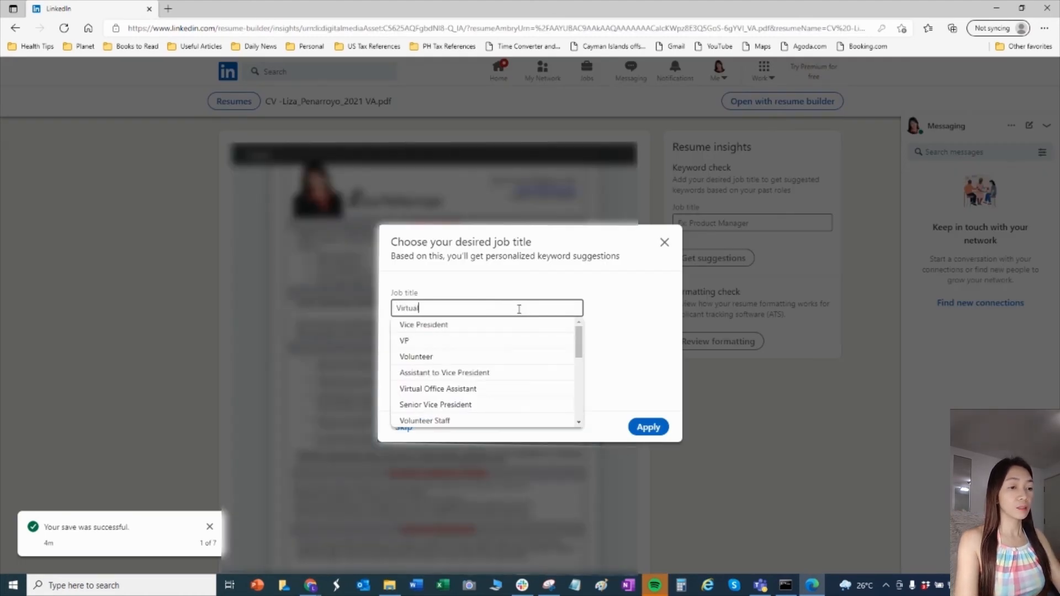
type(" Assistant")
left_click(466, 330)
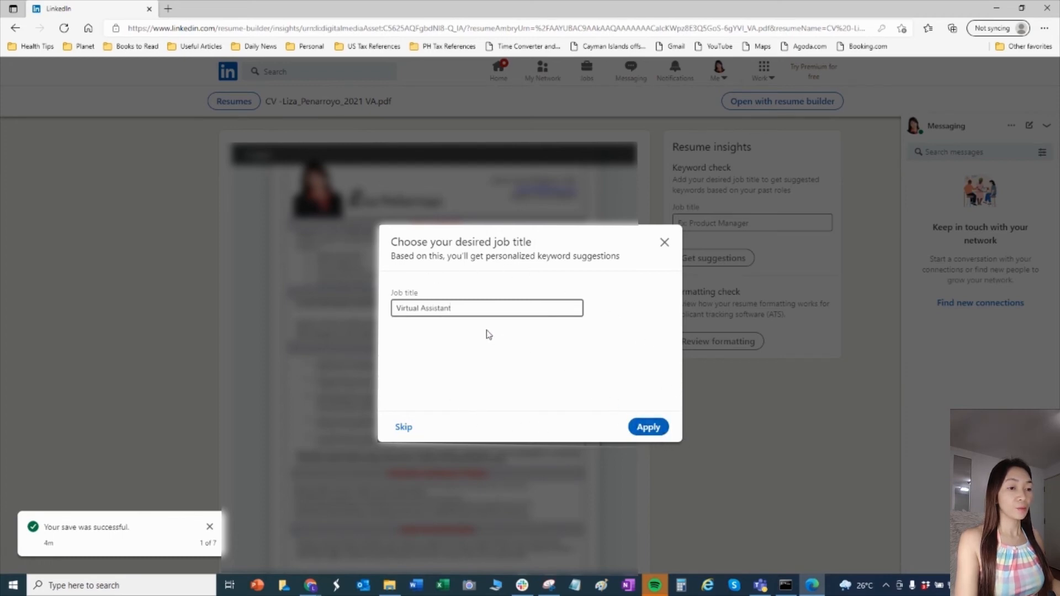
left_click(649, 428)
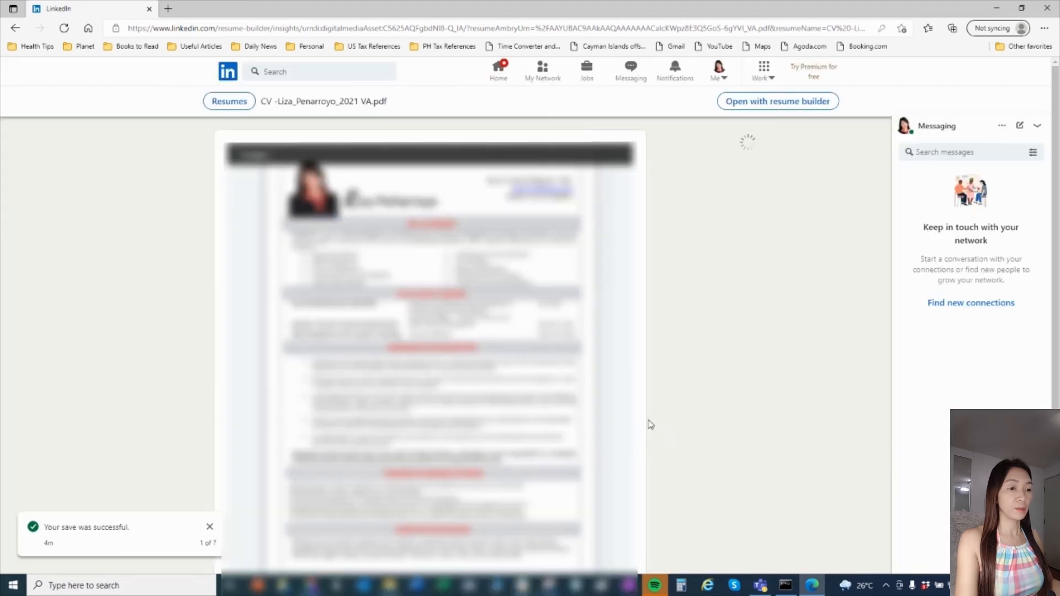
- Examine the uploaded resume and its keyword insights, then go back to the profile
scroll(615, 249, "down", 3)
scroll(614, 376, "up", 3)
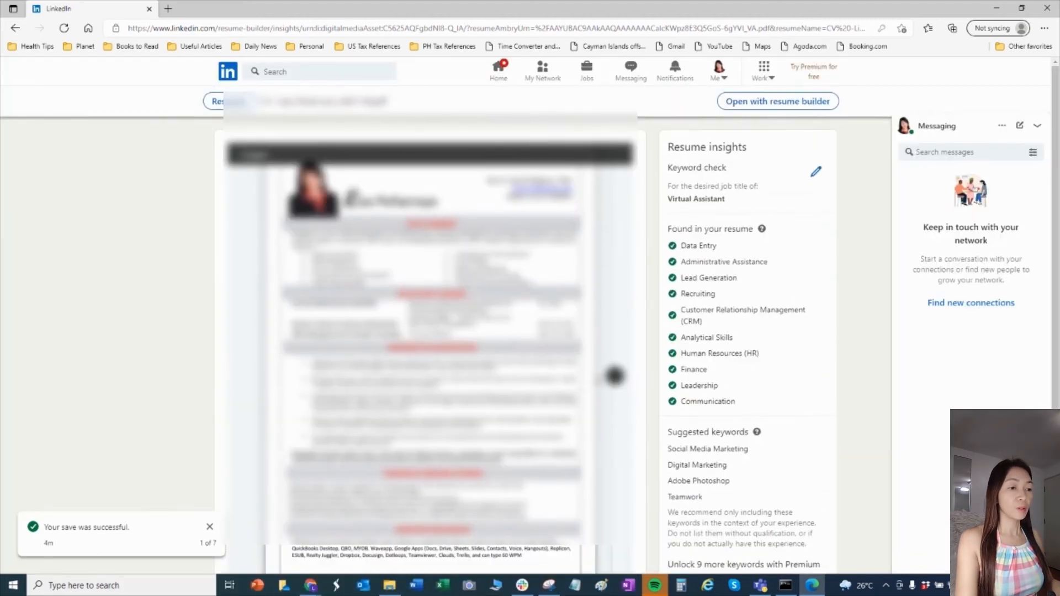
left_click(615, 376)
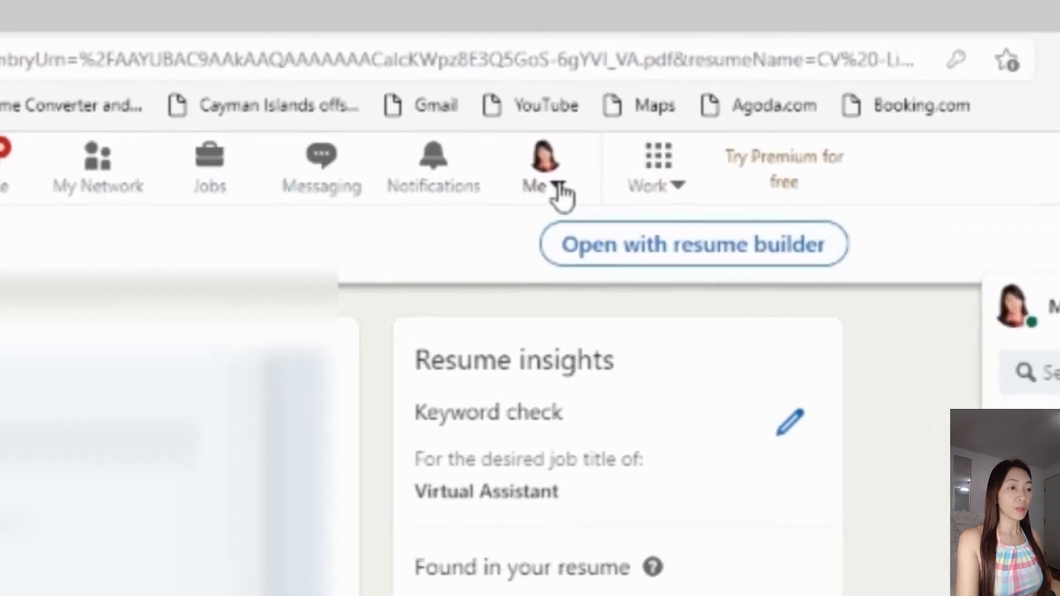
left_click(549, 200)
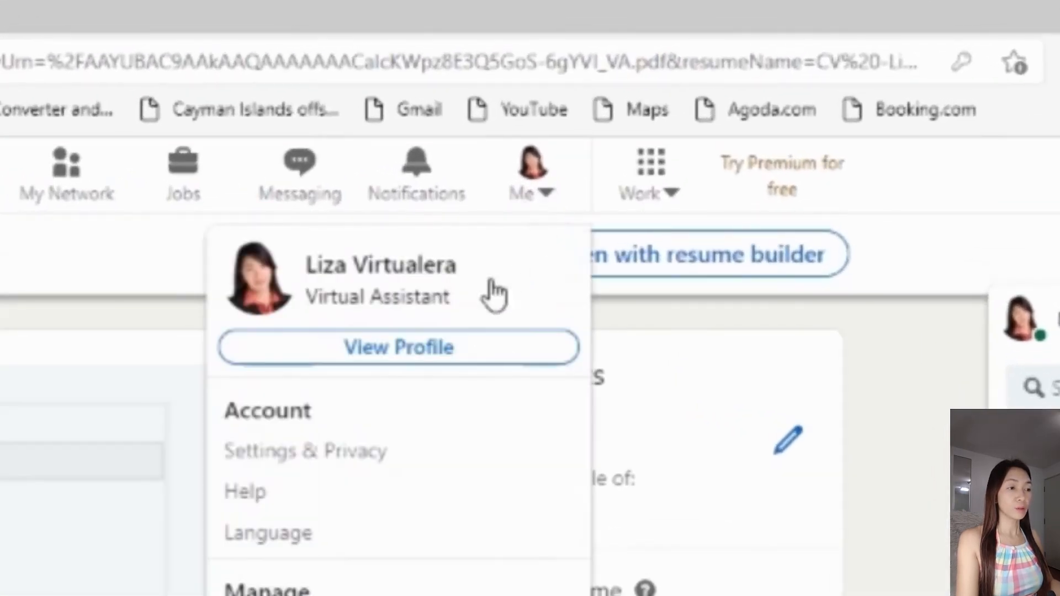
left_click(429, 353)
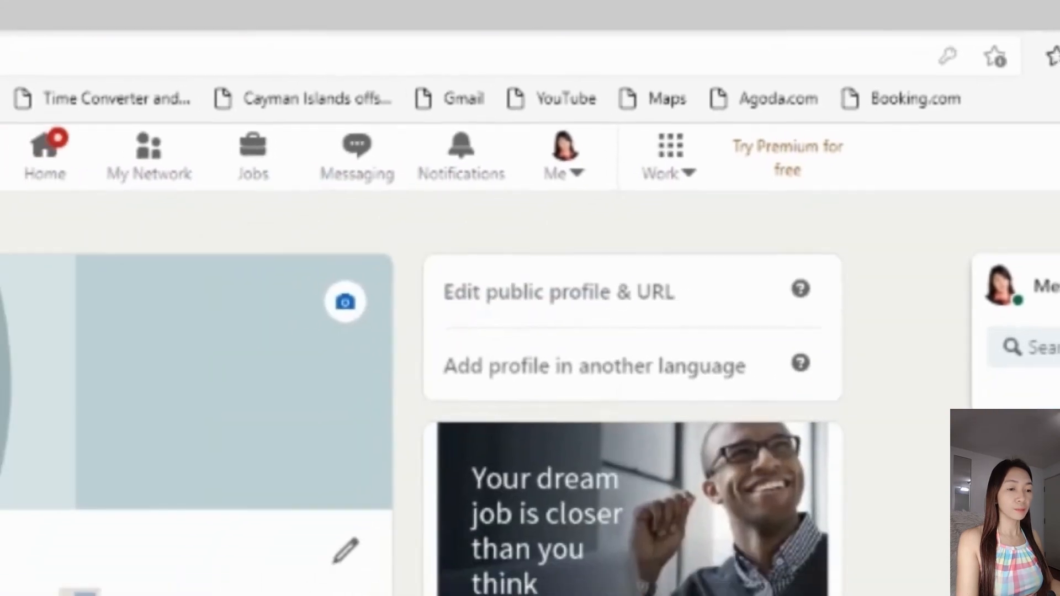
- Examine which sections can still be added to the profile, including Skills, Additional information and Featured
scroll(157, 529, "down", 4)
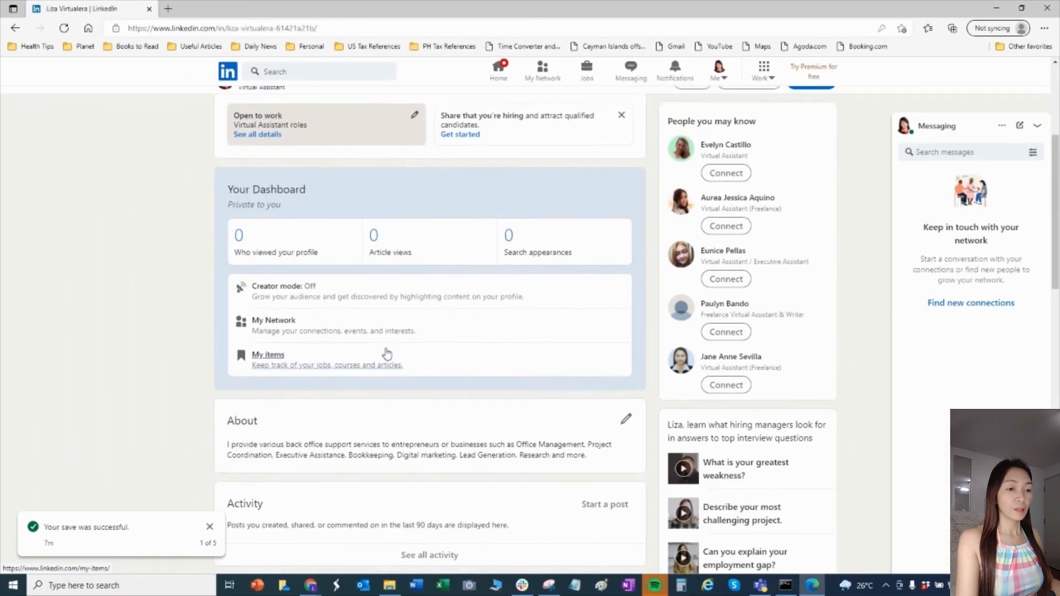
scroll(387, 354, "up", 5)
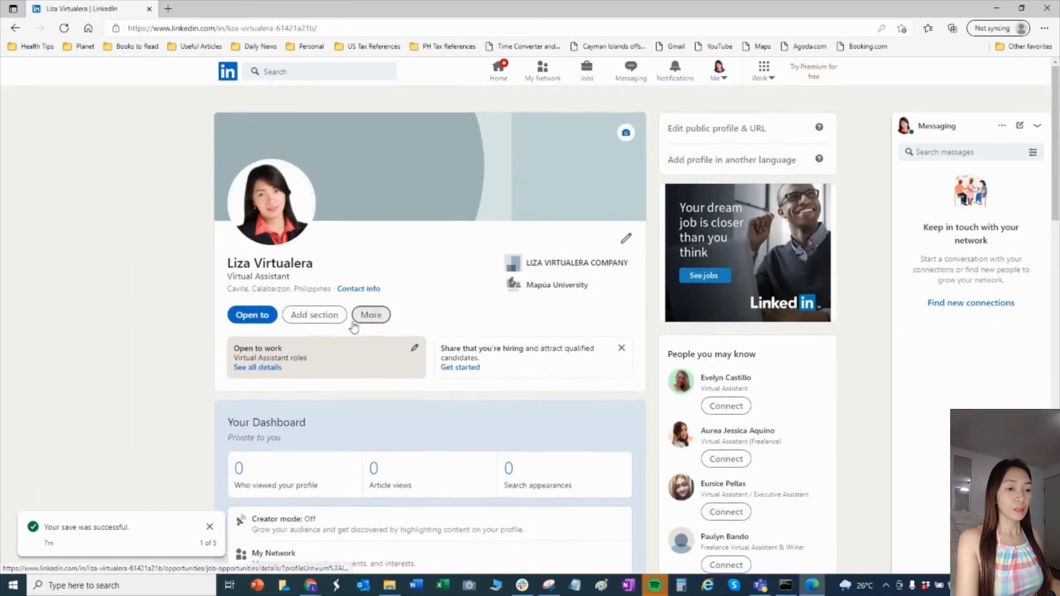
left_click(339, 315)
scroll(369, 307, "down", 4)
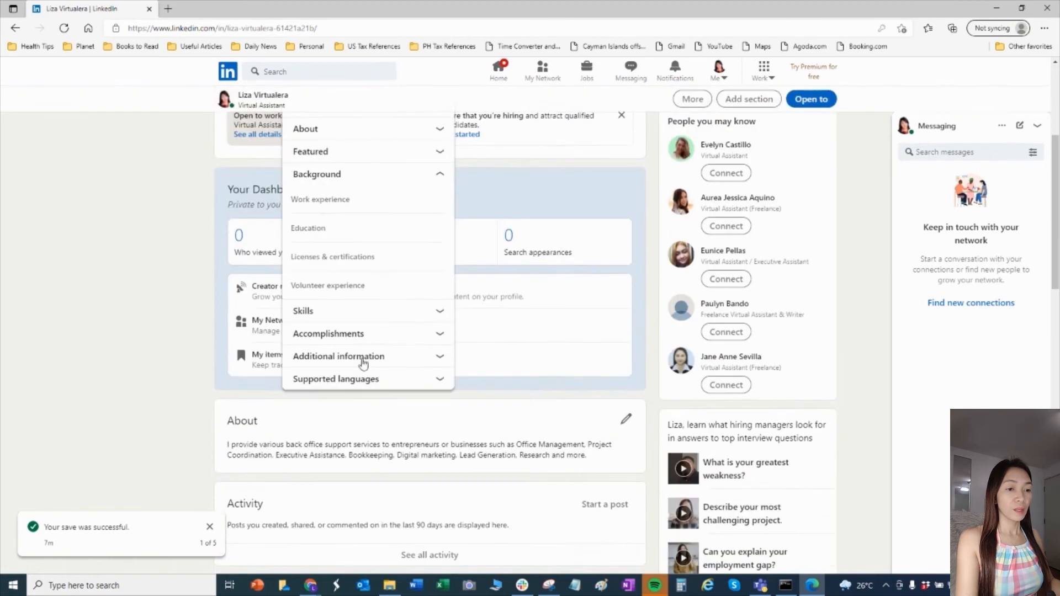
left_click(437, 313)
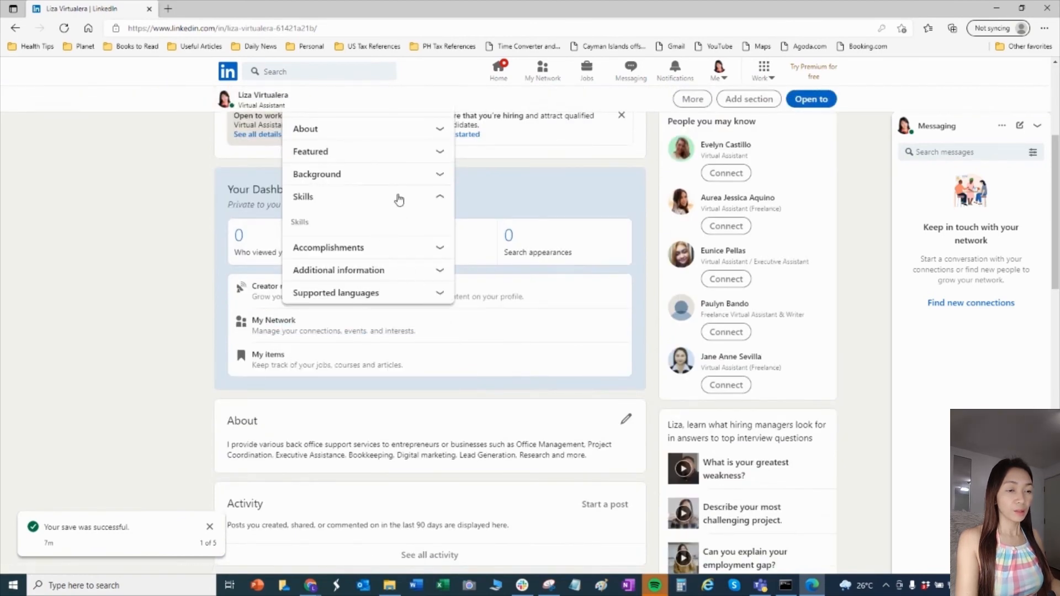
scroll(399, 199, "up", 1)
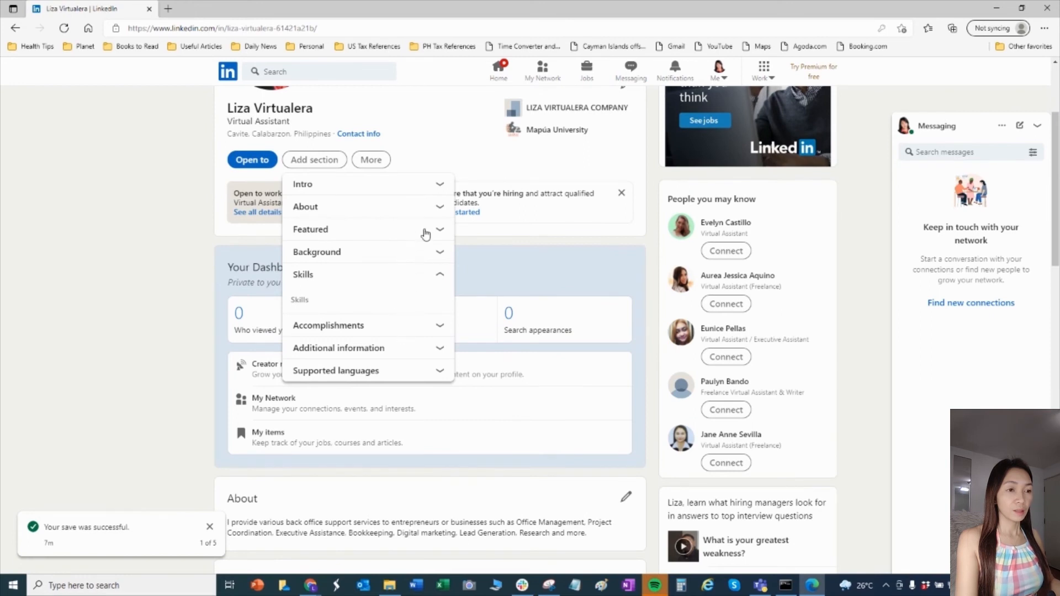
left_click(439, 349)
left_click(311, 229)
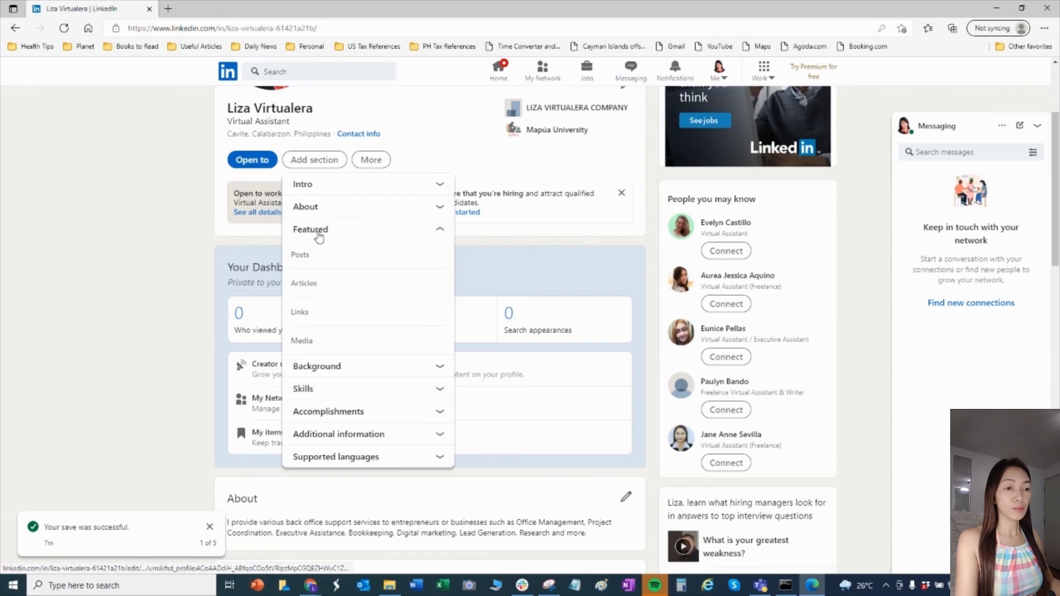
- Try to add a link to the Featured section without entering a URL, then dismiss the form
left_click(299, 311)
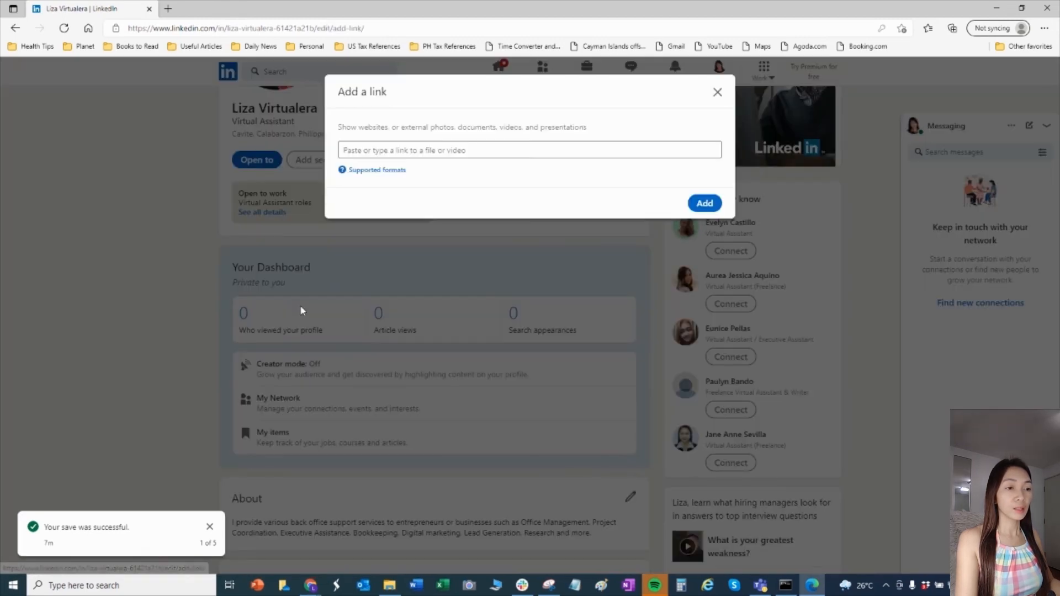
left_click(378, 149)
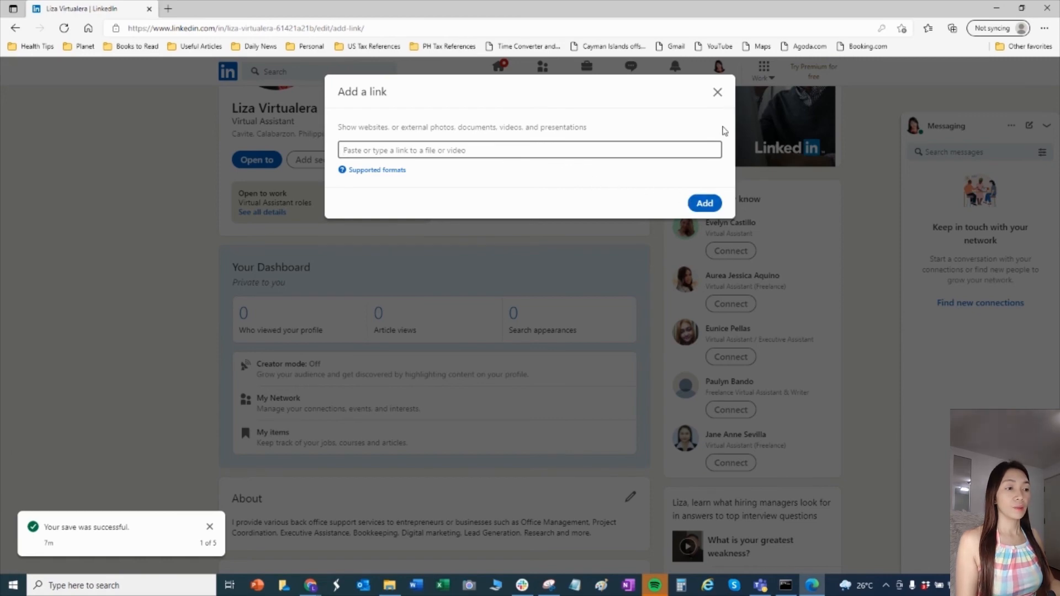
left_click(695, 208)
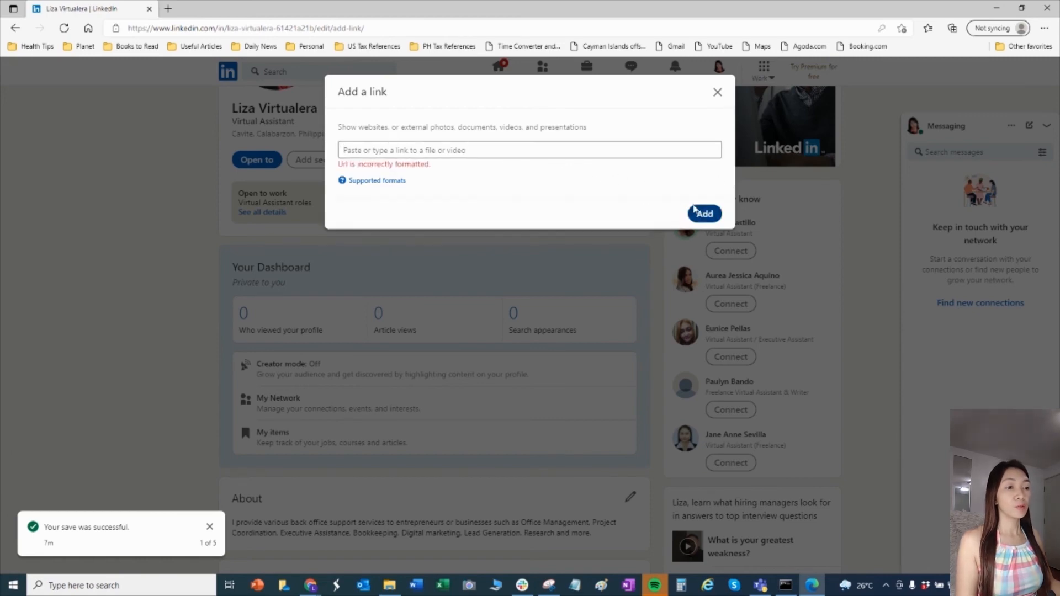
left_click(717, 92)
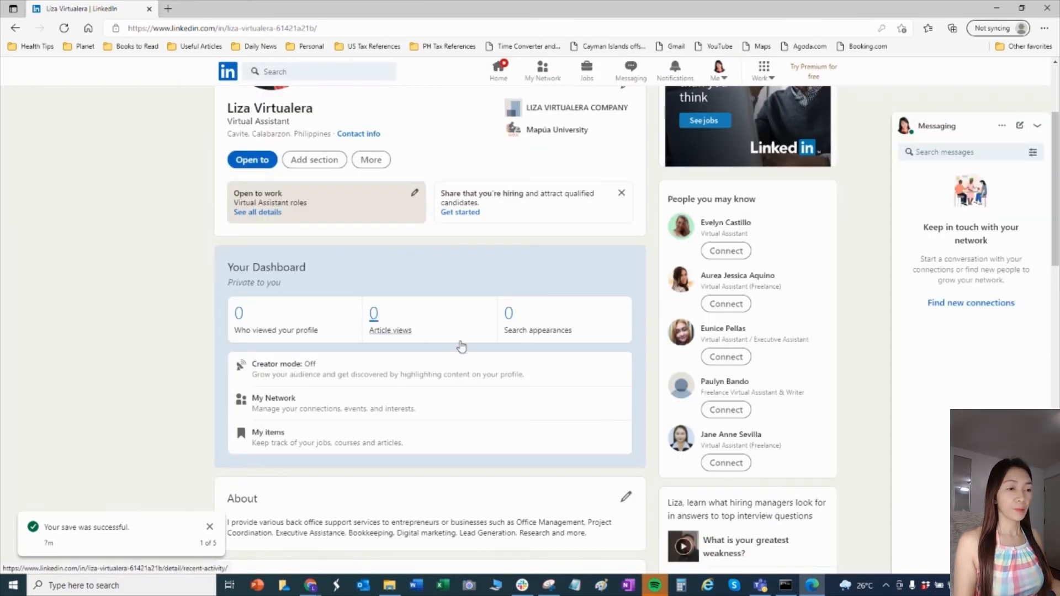
- Look over the whole profile, then examine the other LinkedIn products and business services offered under Work
scroll(459, 345, "down", 10)
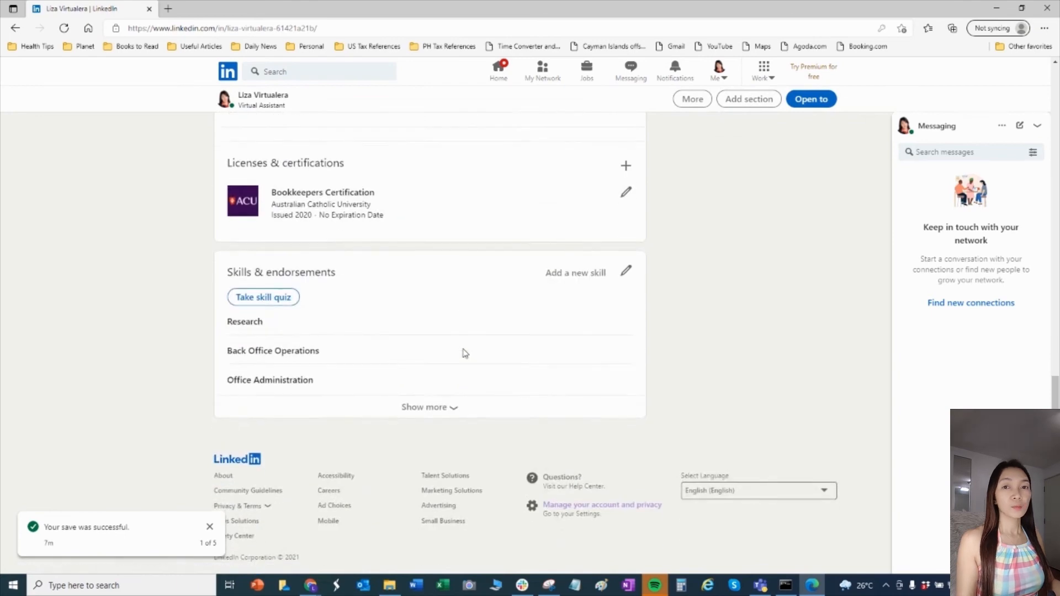
scroll(465, 354, "up", 15)
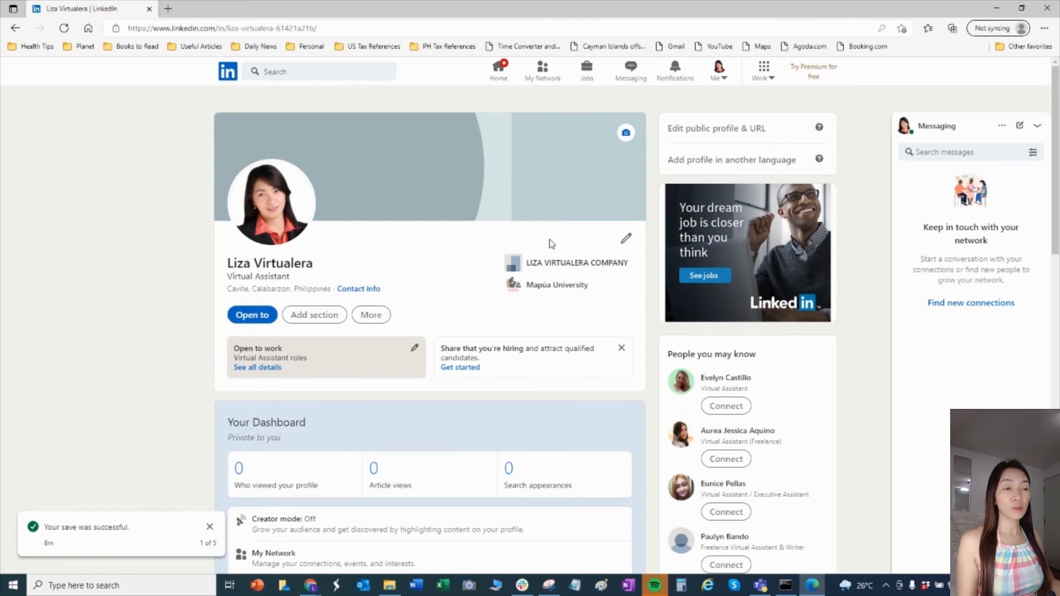
left_click(776, 83)
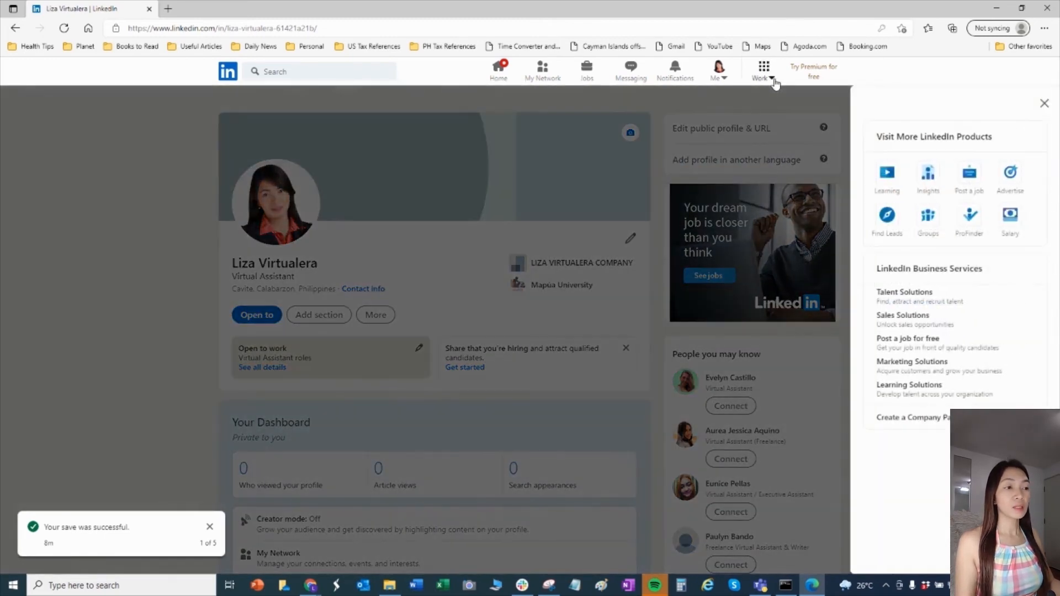
left_click(1045, 103)
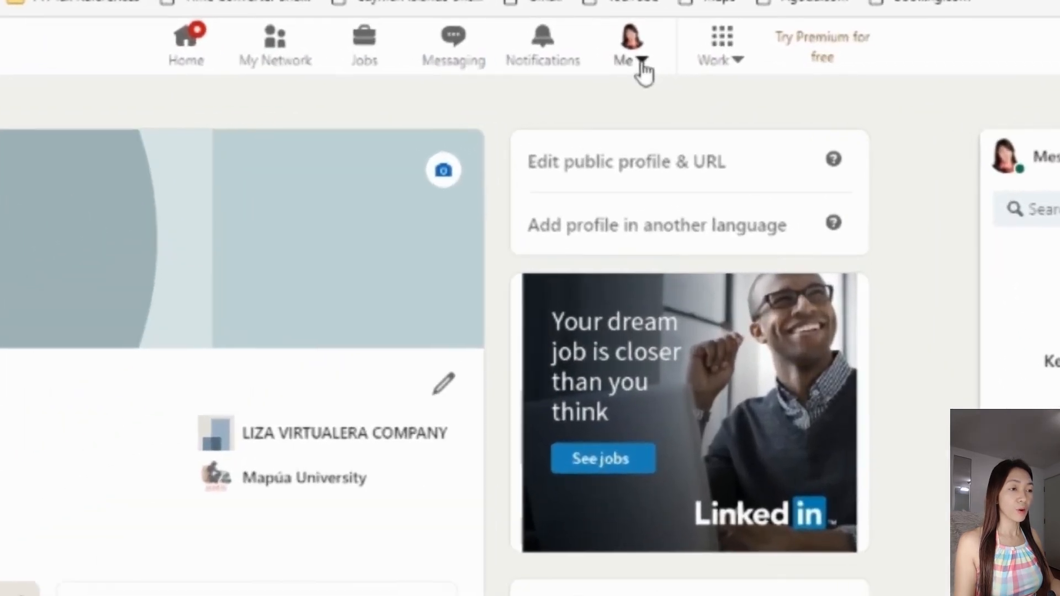
- Open the account's Settings & Privacy page and examine the data privacy and visibility settings
left_click(725, 81)
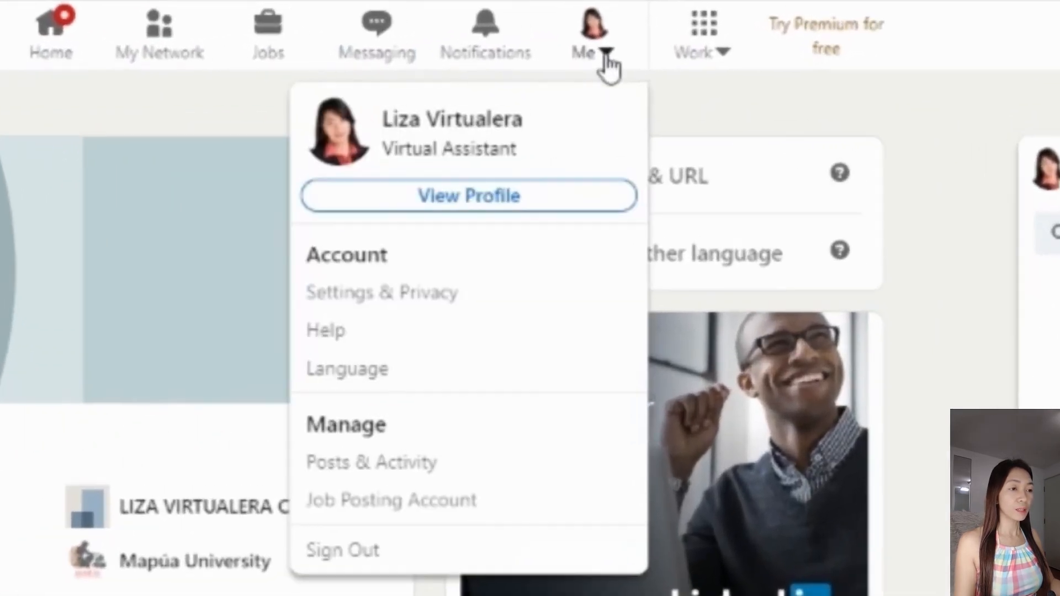
left_click(425, 304)
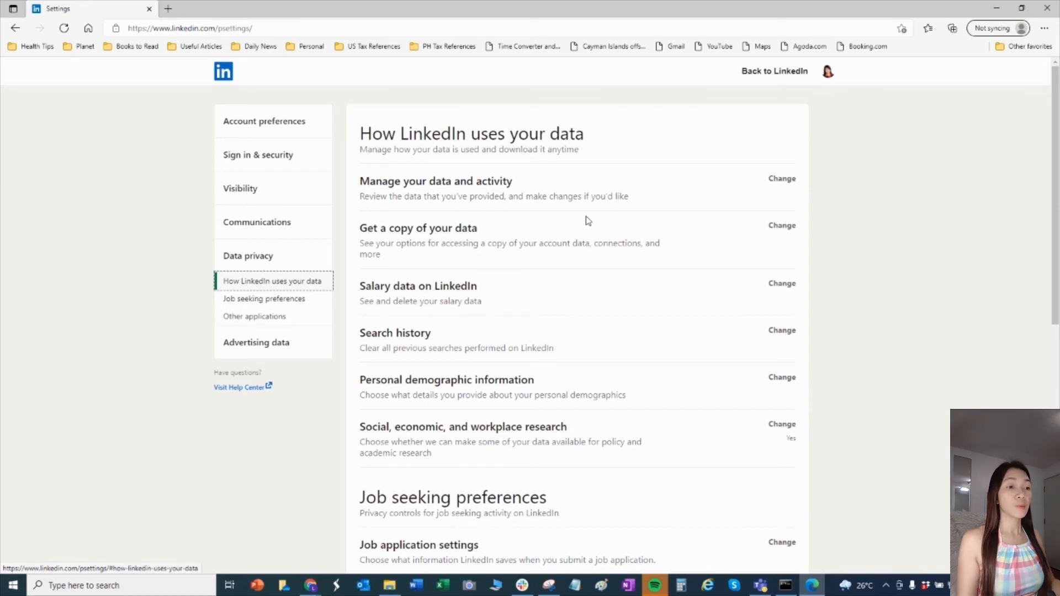
scroll(556, 229, "up", 10)
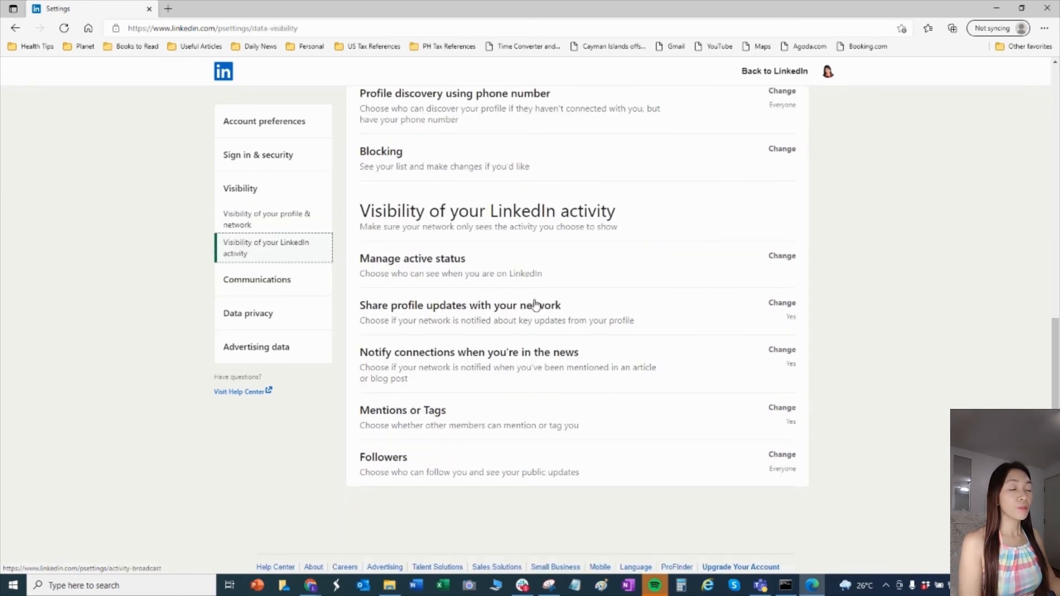
scroll(580, 365, "up", 2)
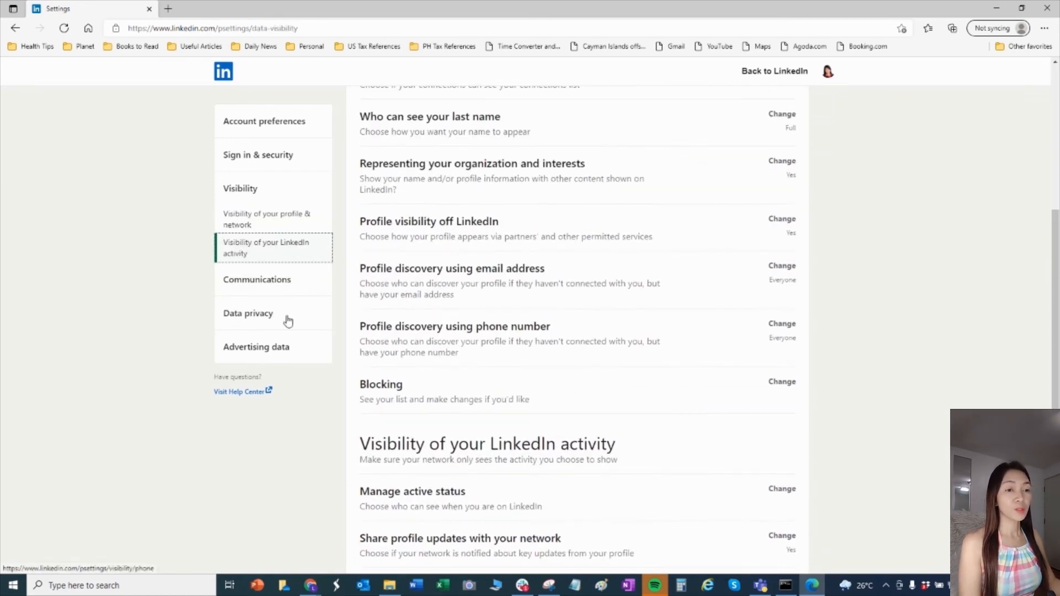
- Examine the Communications settings for notifications, who can reach you and messaging experience, then go back to the LinkedIn feed
left_click(248, 281)
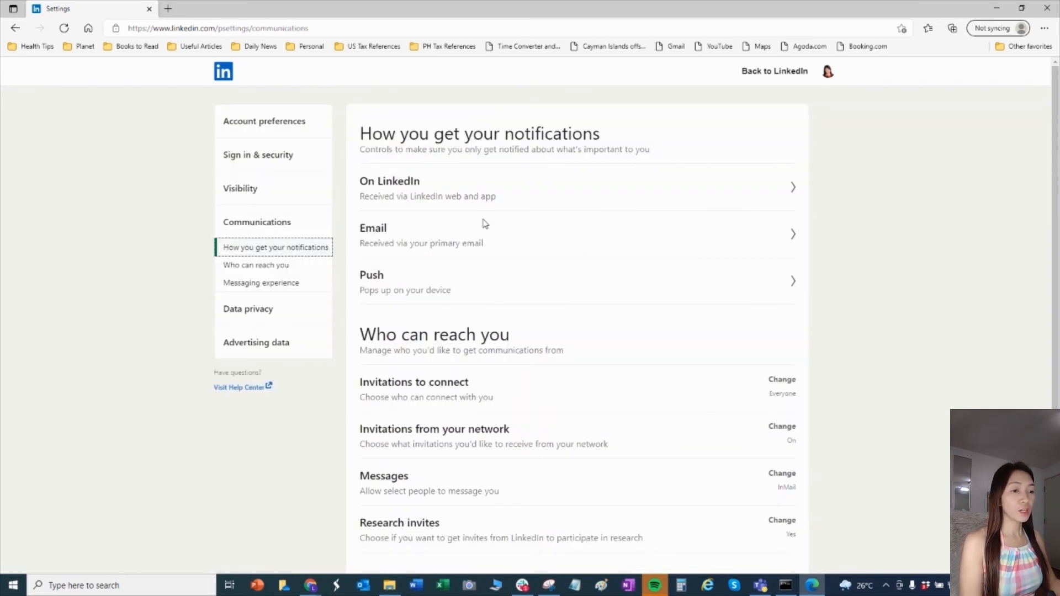
scroll(560, 298, "down", 3)
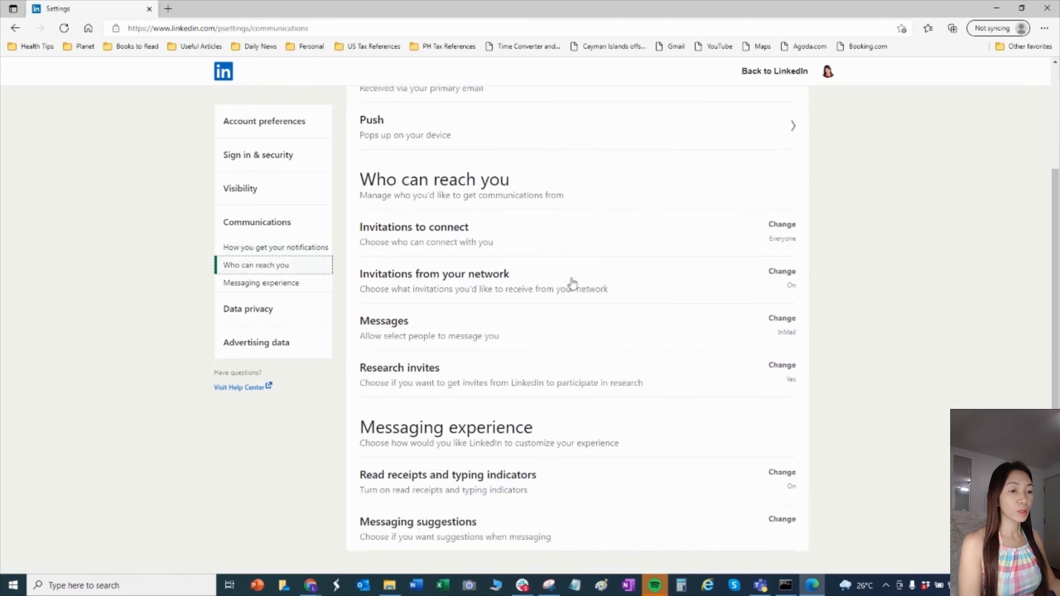
scroll(696, 308, "down", 2)
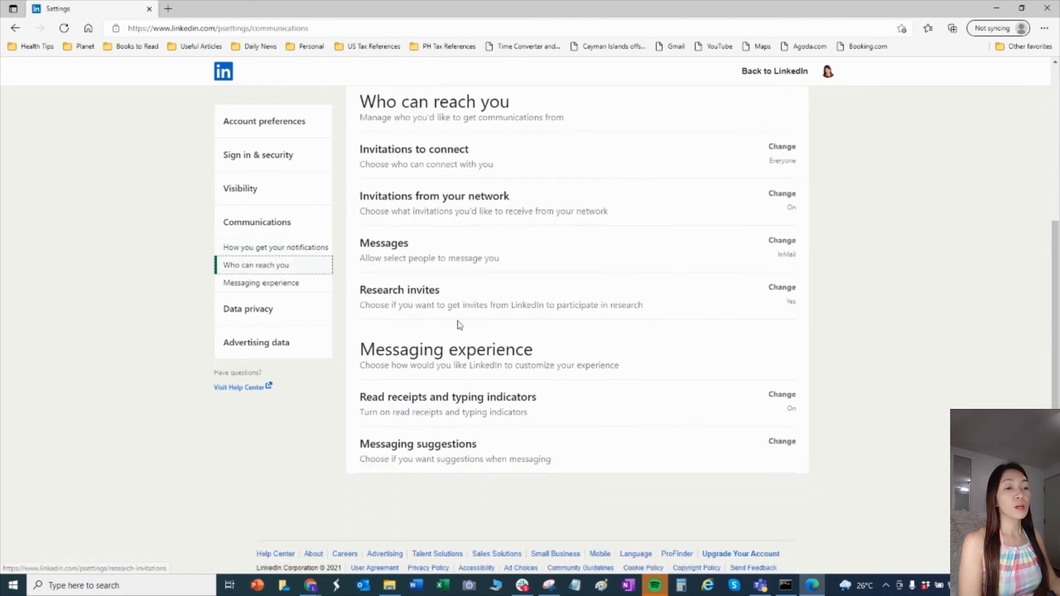
scroll(454, 267, "up", 5)
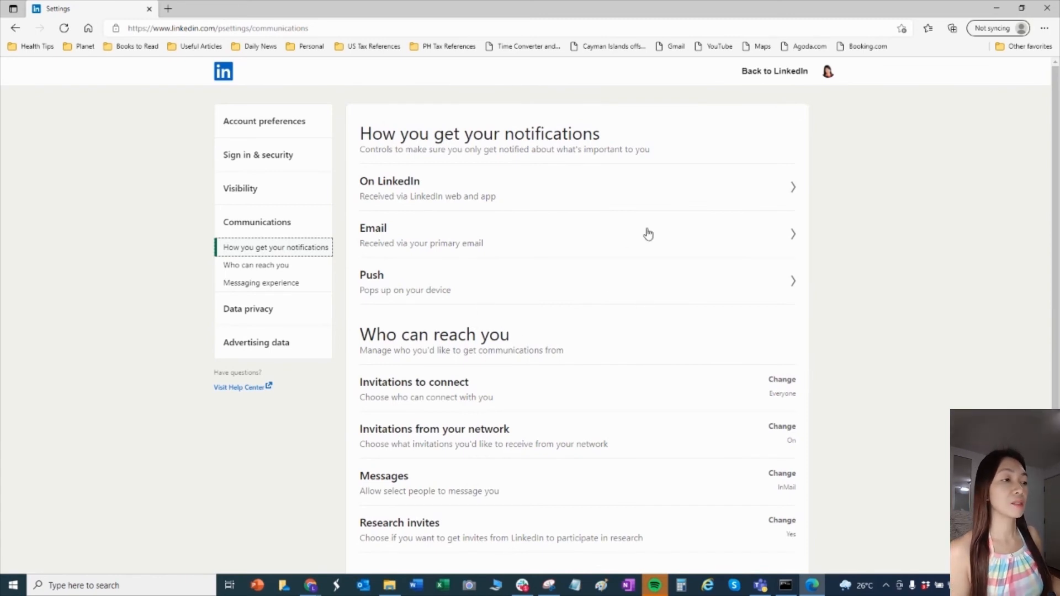
left_click(775, 72)
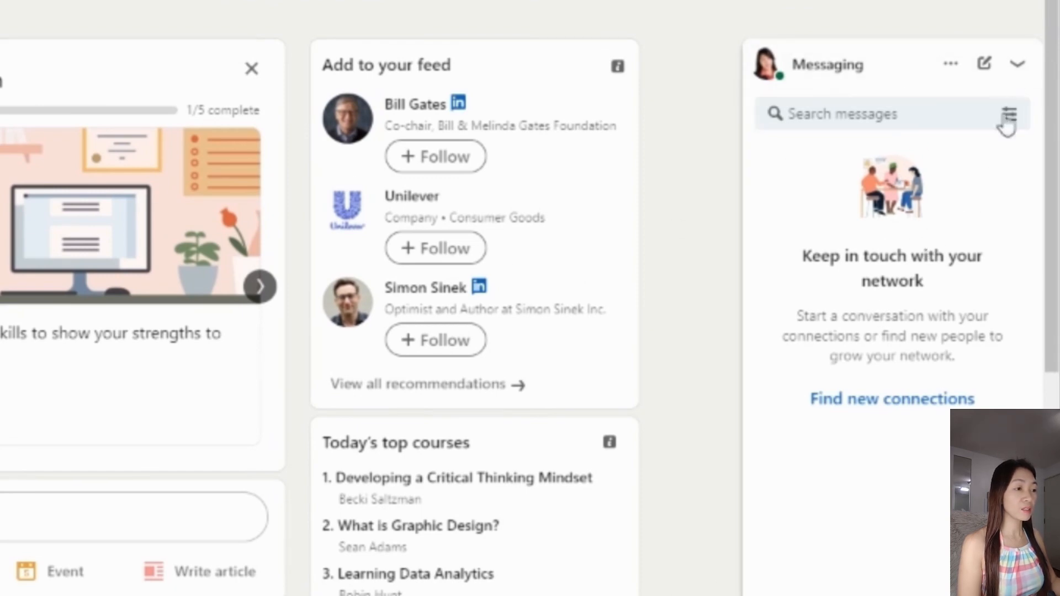
- Examine the Messaging window's blank new-message form and its conversation options, then leave the window collapsed
left_click(1017, 69)
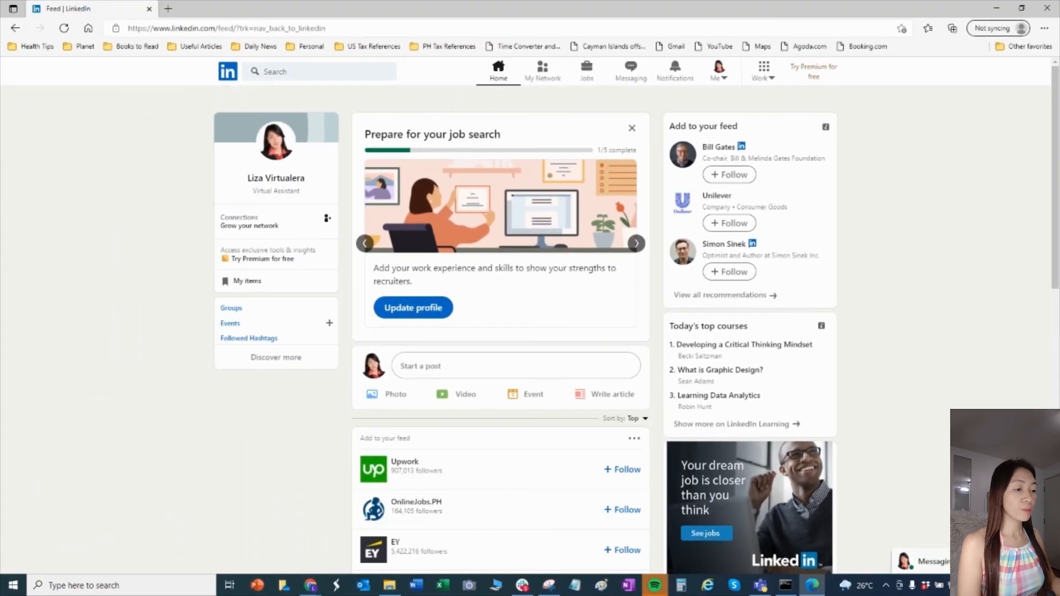
left_click(1037, 561)
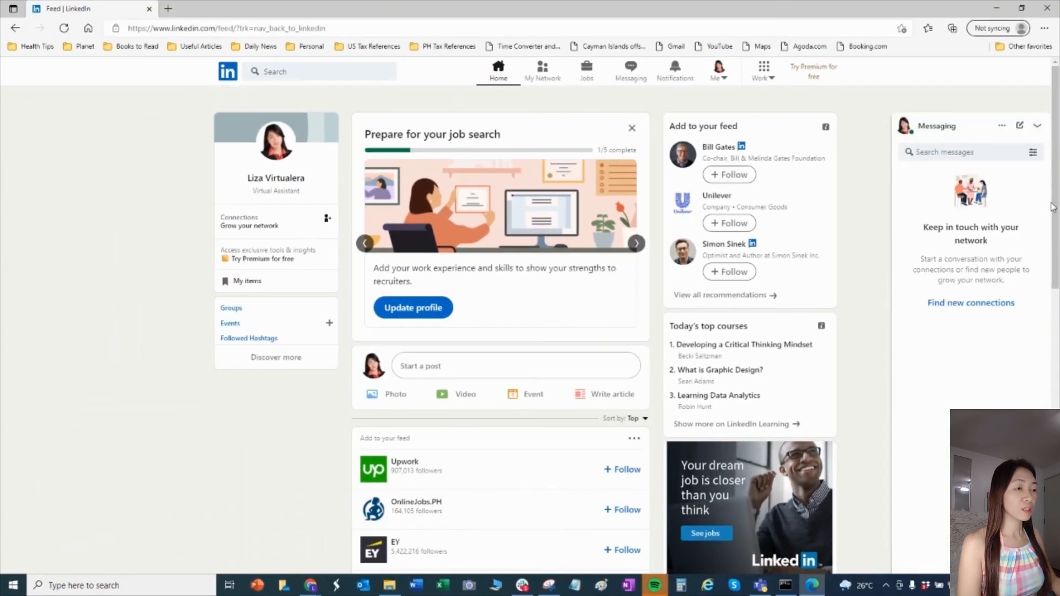
left_click(1021, 127)
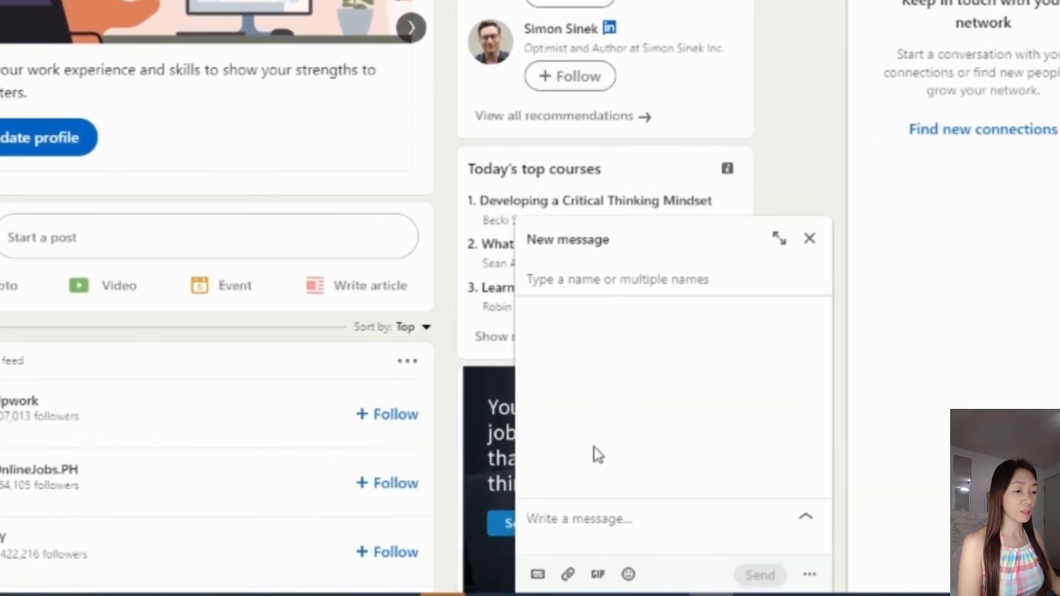
left_click(809, 240)
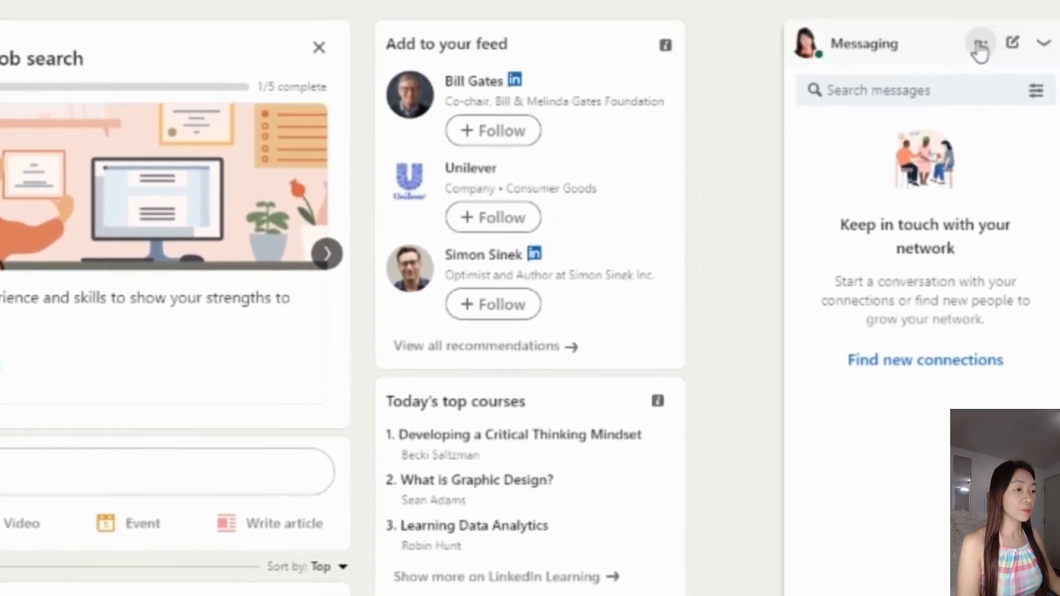
left_click(977, 47)
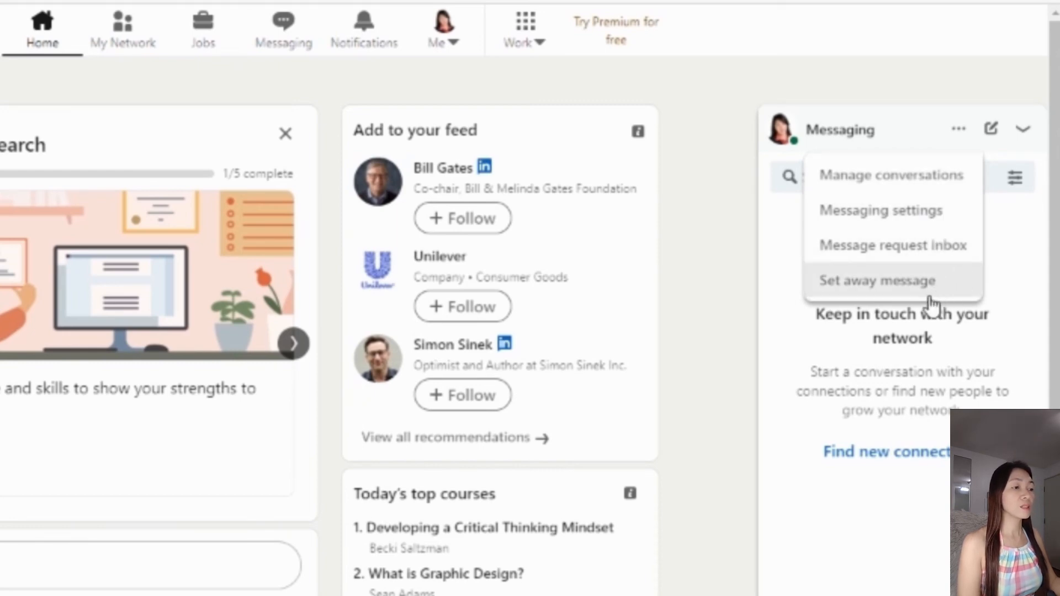
left_click(916, 128)
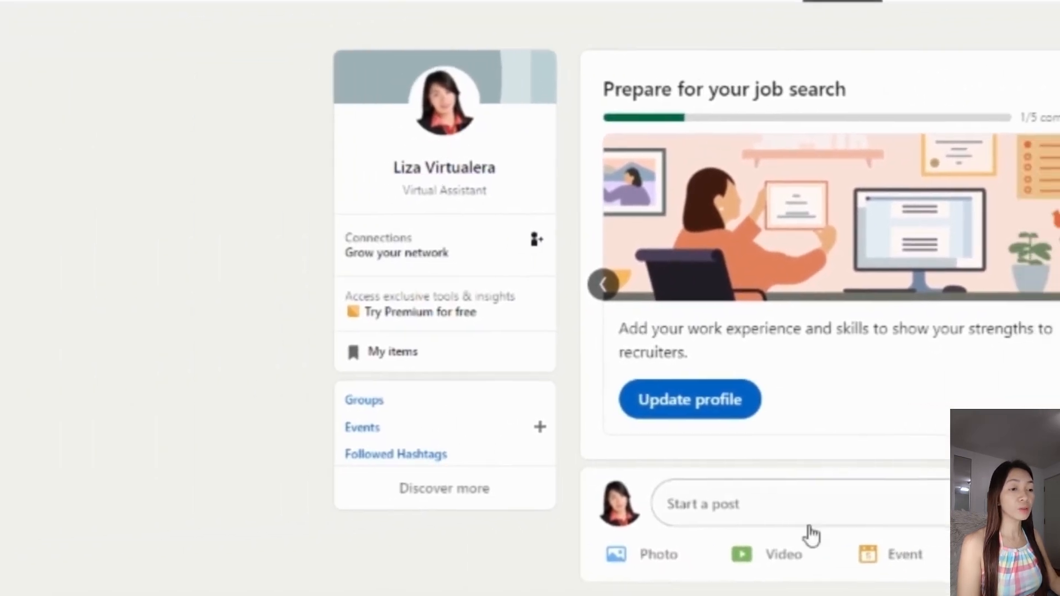
- Look over the home feed, including the post options, suggested pages to follow, promoted posts and recommended jobs
scroll(552, 519, "down", 10)
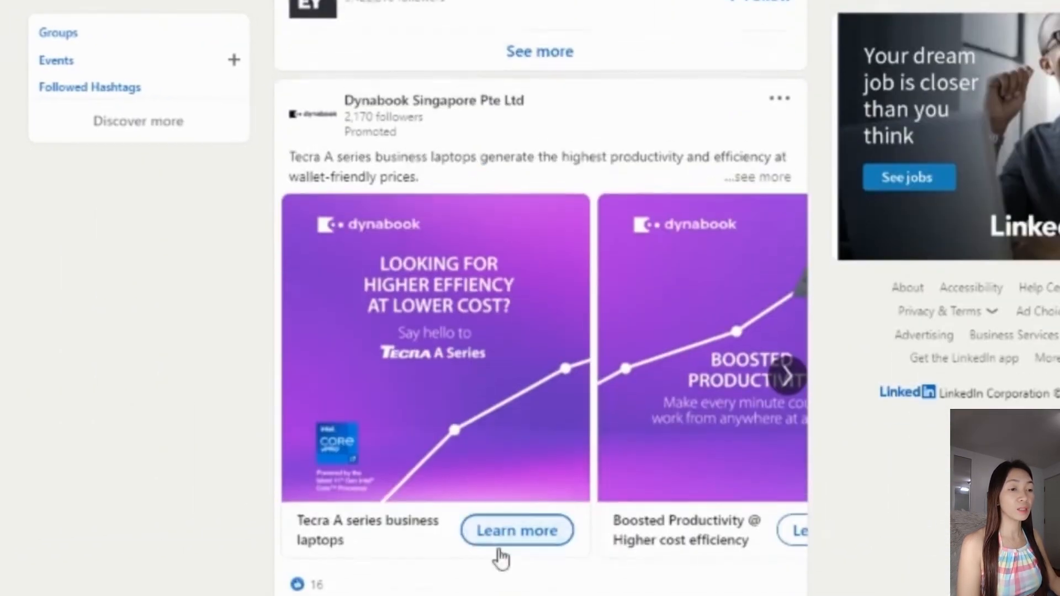
scroll(501, 559, "down", 5)
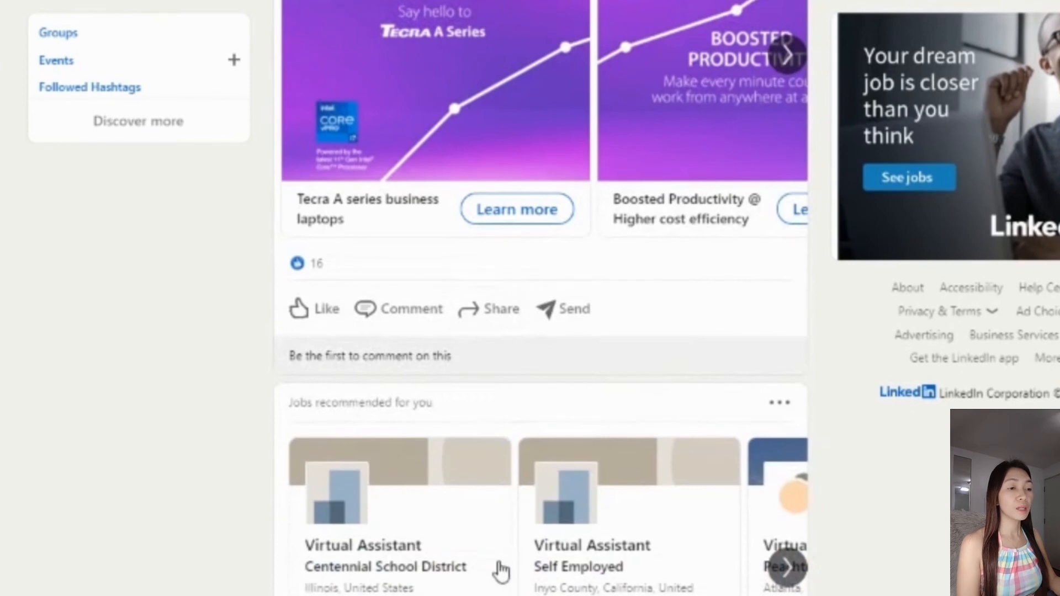
scroll(501, 559, "up", 15)
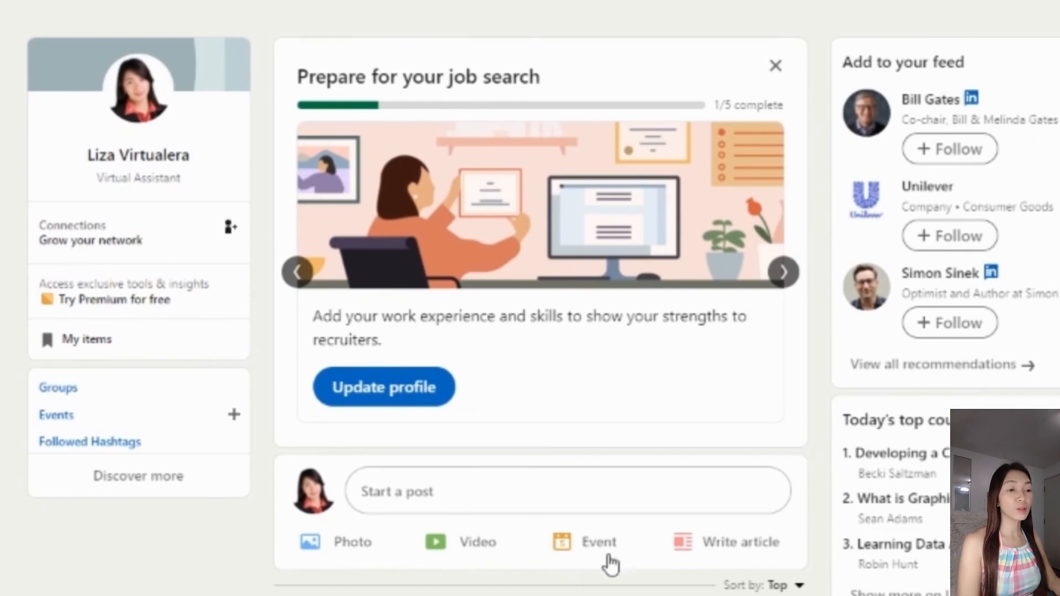
scroll(525, 390, "down", 18)
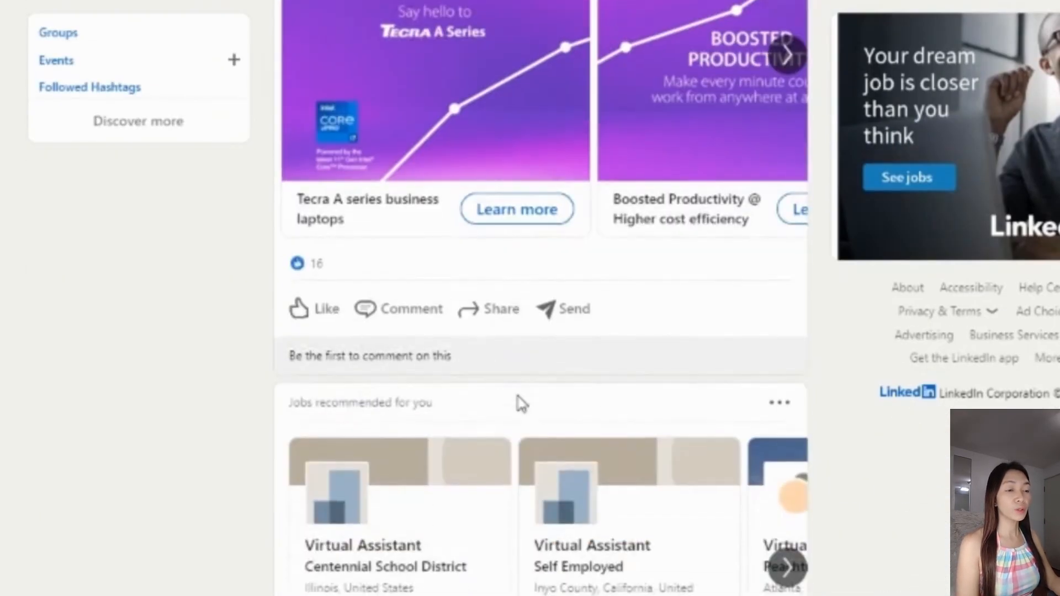
scroll(519, 403, "up", 18)
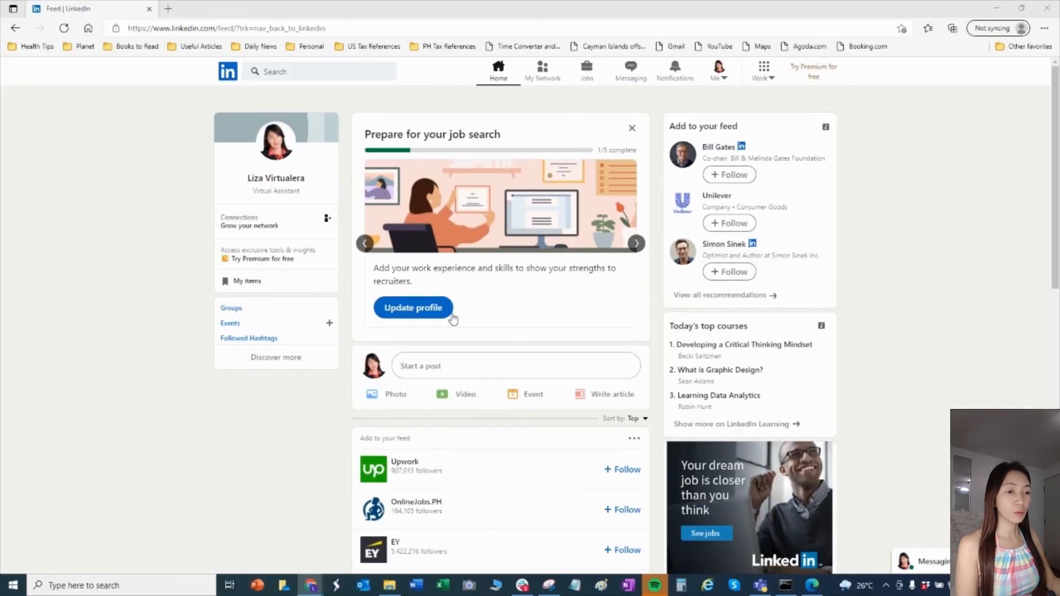
scroll(455, 312, "down", 8)
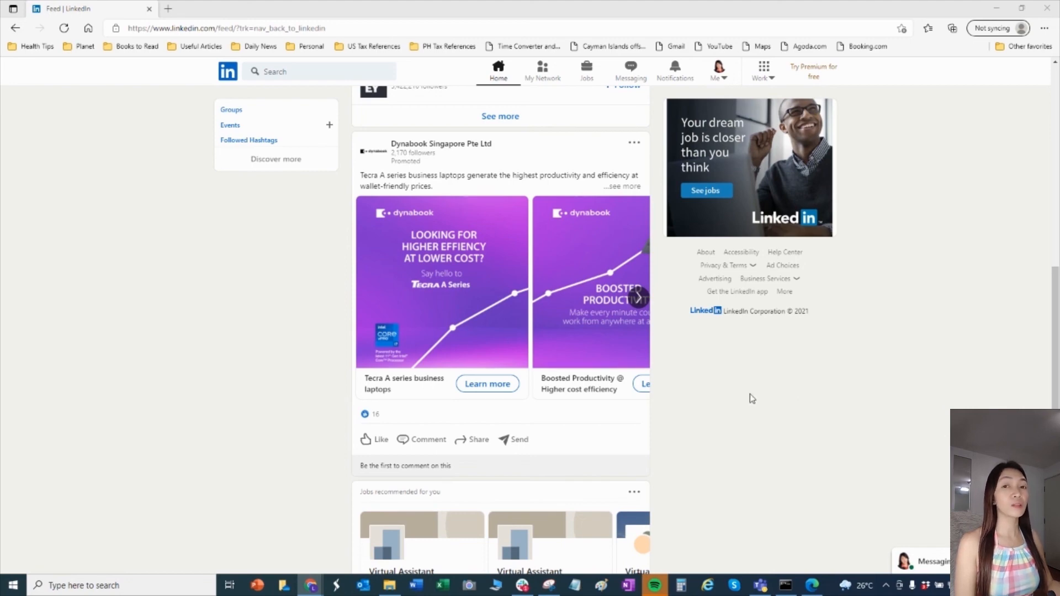
scroll(532, 261, "up", 8)
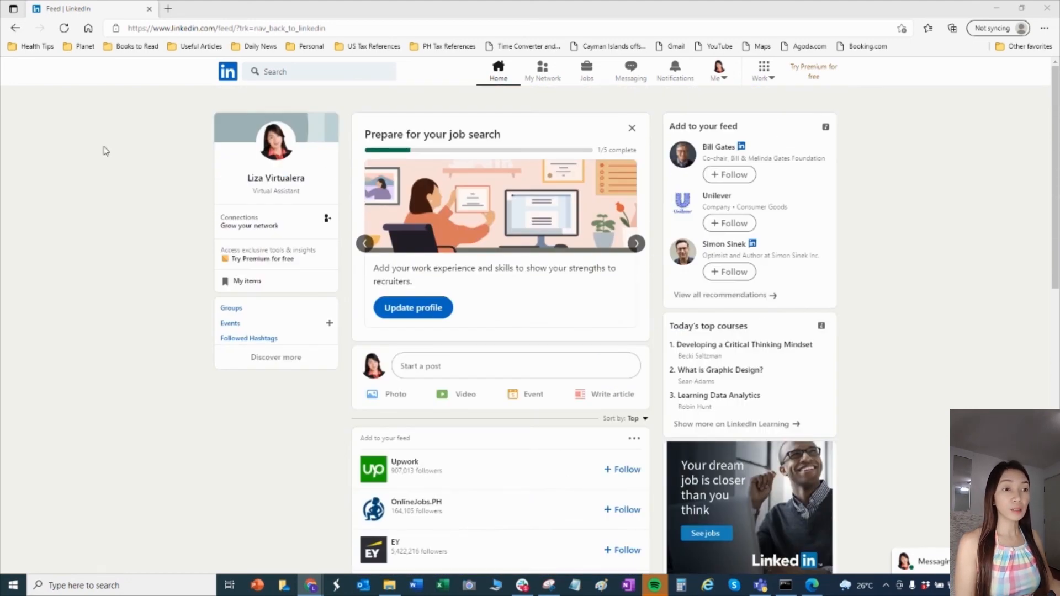
scroll(843, 360, "down", 10)
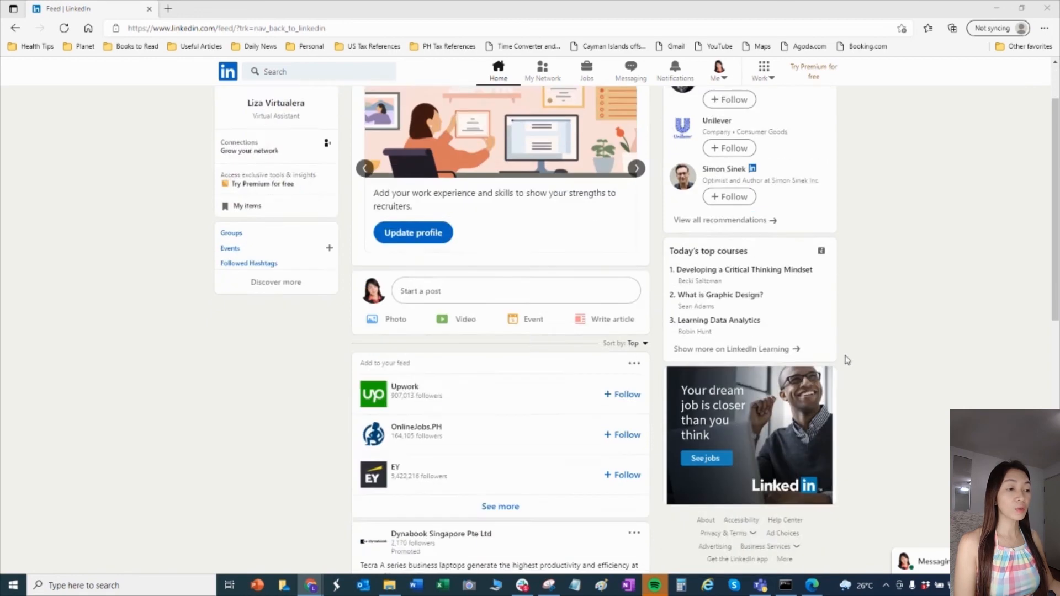
scroll(928, 392, "up", 10)
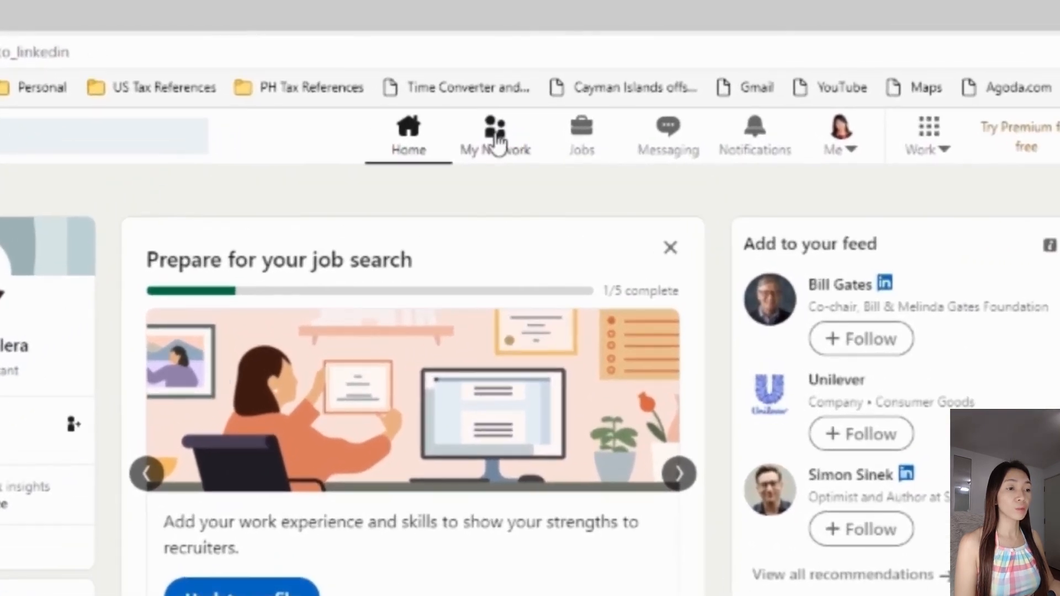
- Open My Network and examine the personal contacts import and the suggested pages, people and newsletters
left_click(542, 70)
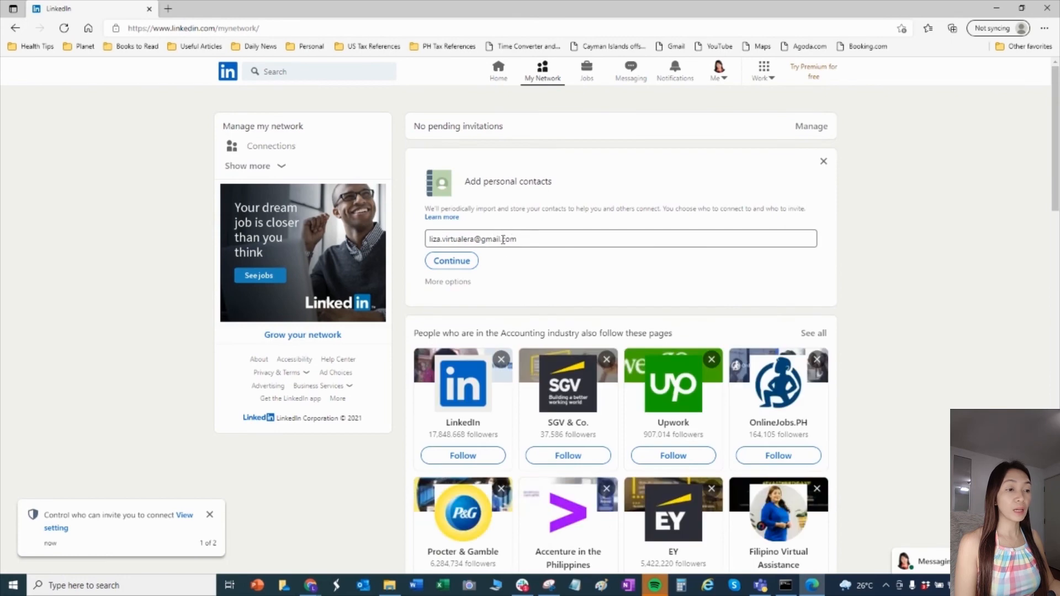
scroll(580, 342, "down", 7)
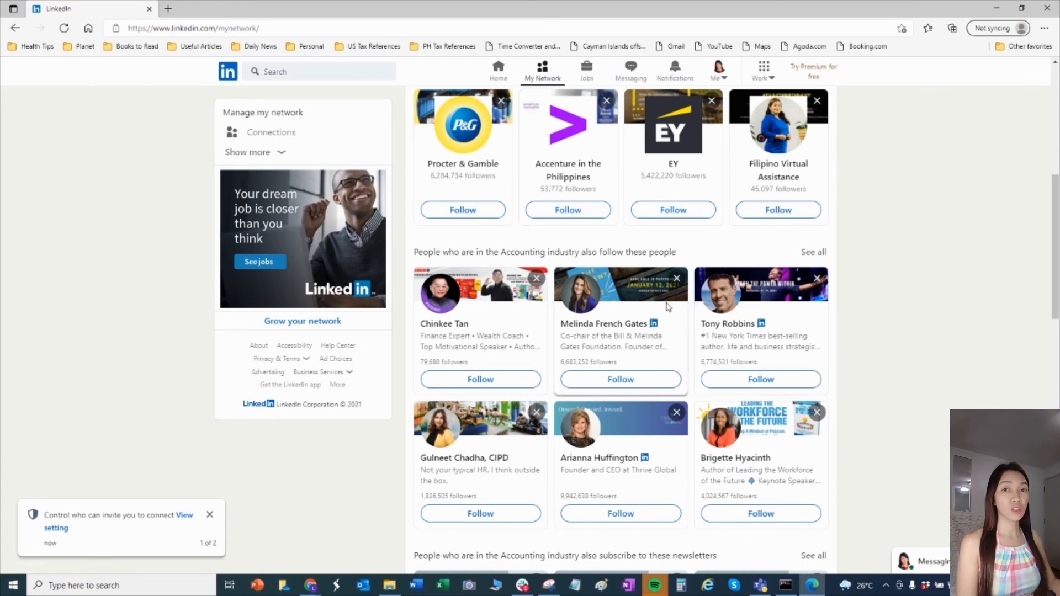
scroll(911, 345, "up", 1)
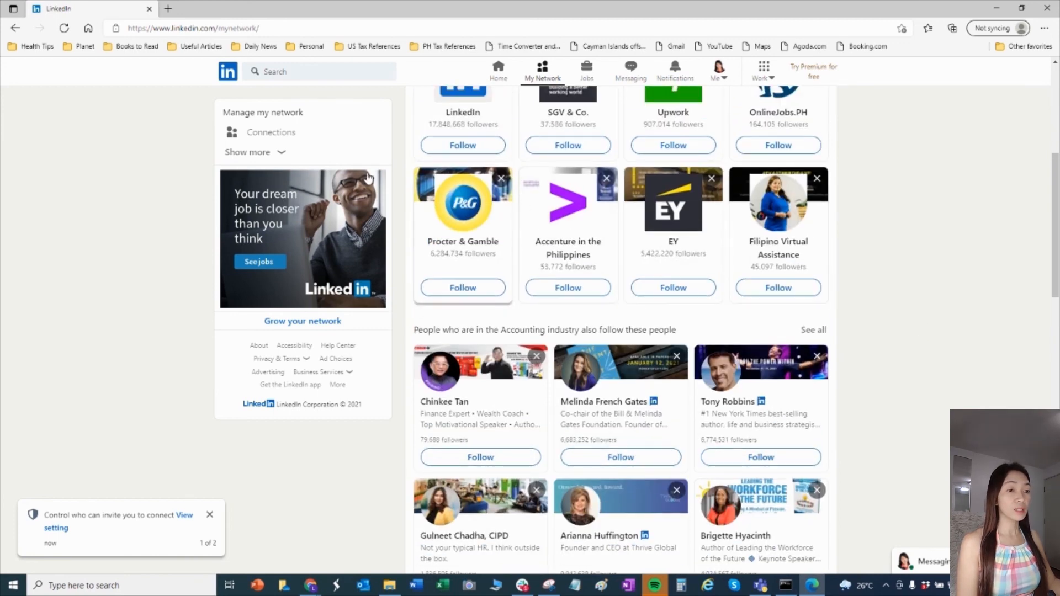
scroll(935, 260, "up", 2)
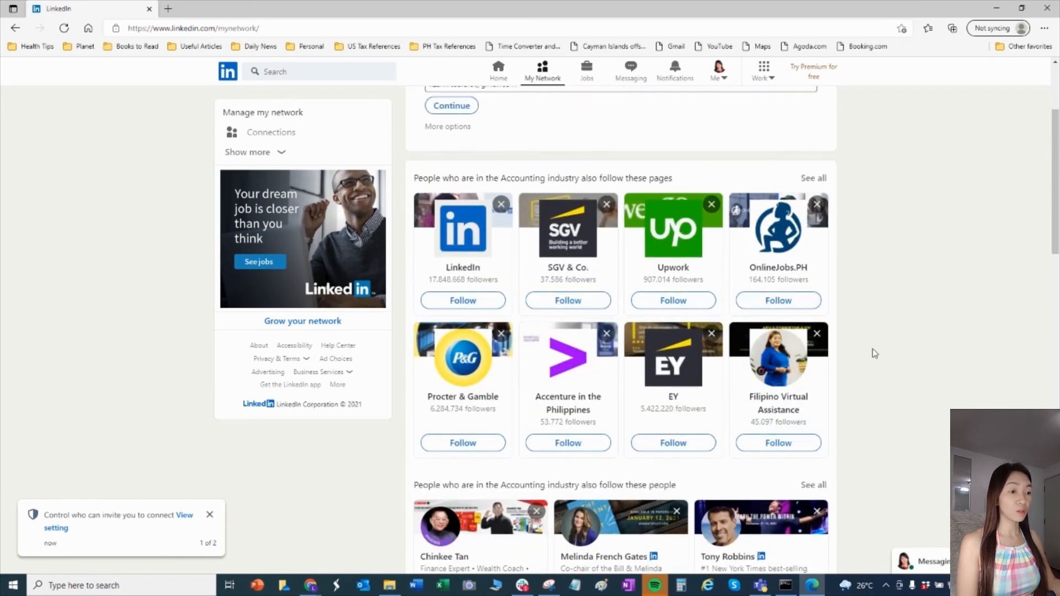
scroll(807, 431, "down", 2)
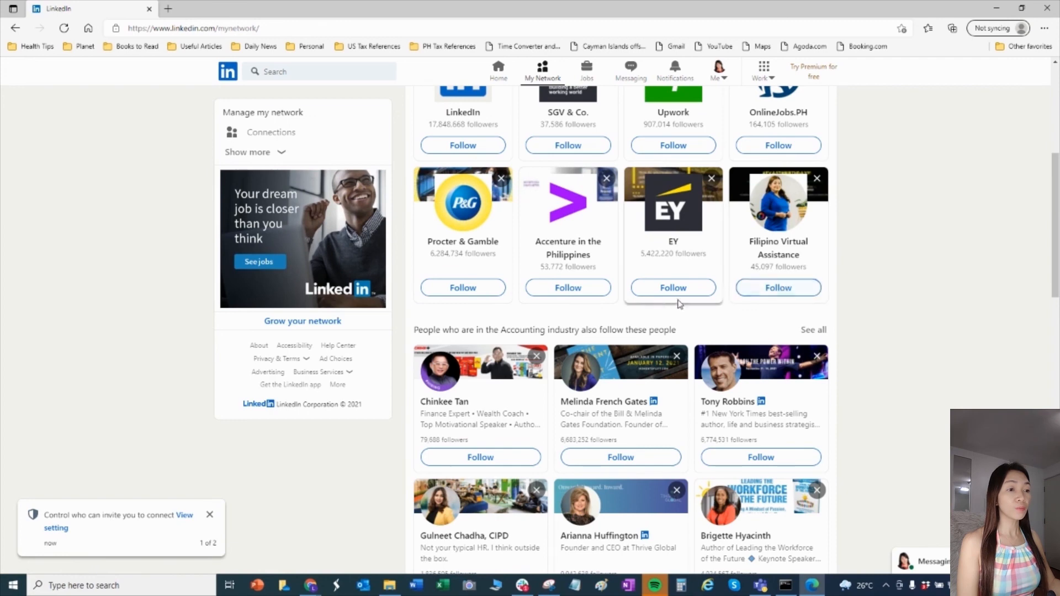
scroll(540, 309, "down", 1)
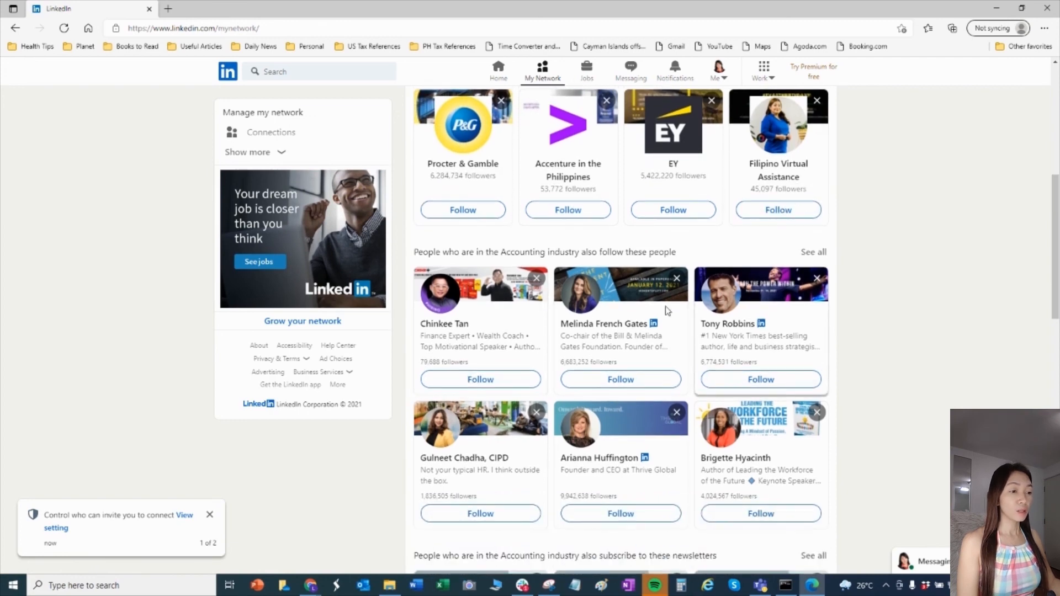
scroll(525, 346, "down", 2)
scroll(751, 374, "down", 7)
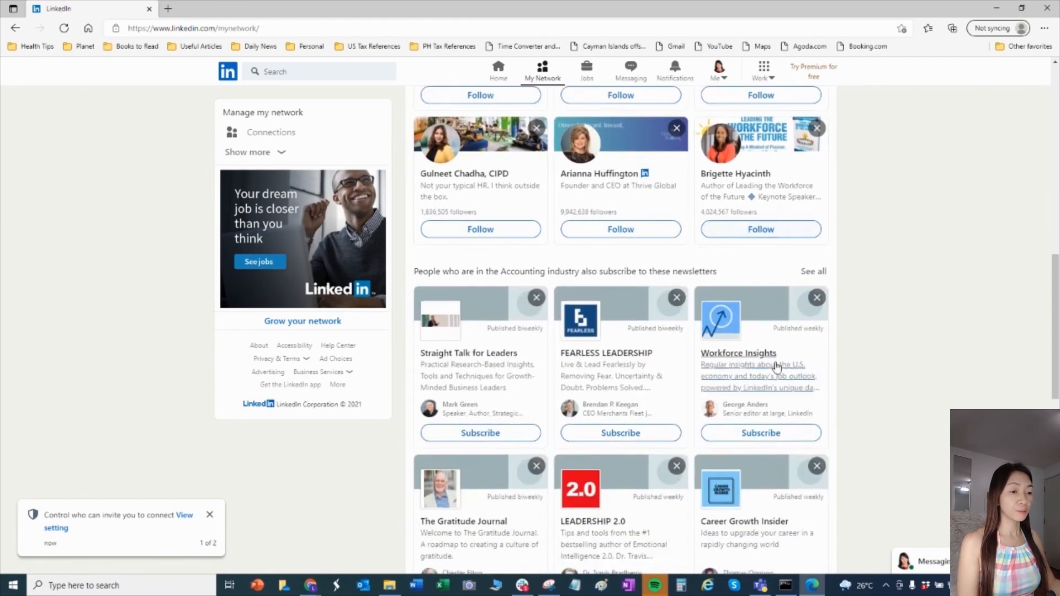
- Examine the suggested groups and the people suggested as connections, then return to the start of the network page
scroll(751, 374, "down", 3)
scroll(516, 230, "up", 1)
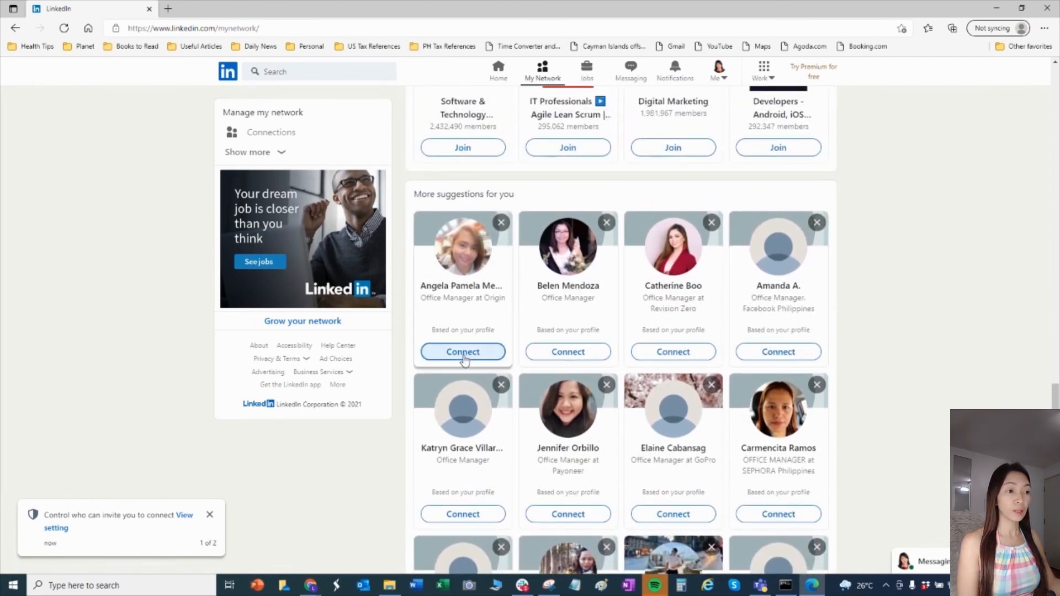
scroll(464, 360, "up", 3)
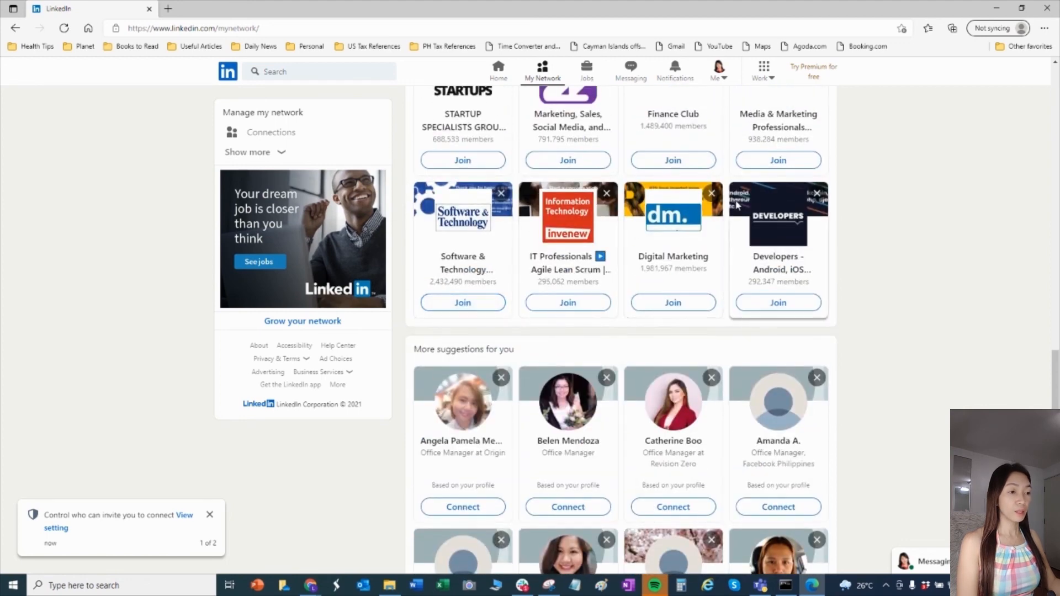
scroll(737, 204, "up", 2)
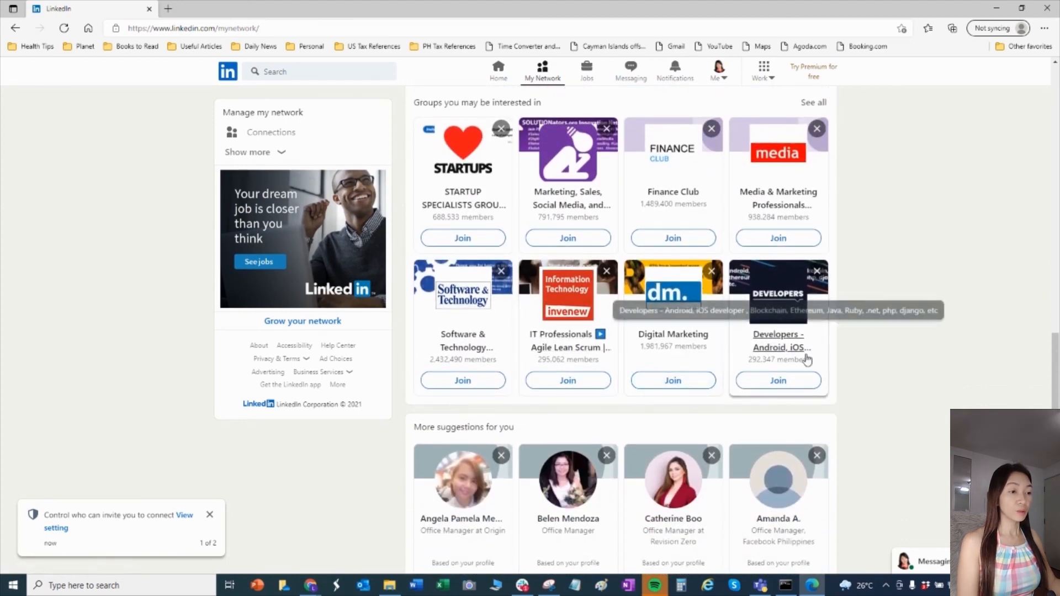
scroll(794, 358, "down", 5)
scroll(761, 359, "down", 1)
scroll(761, 359, "down", 3)
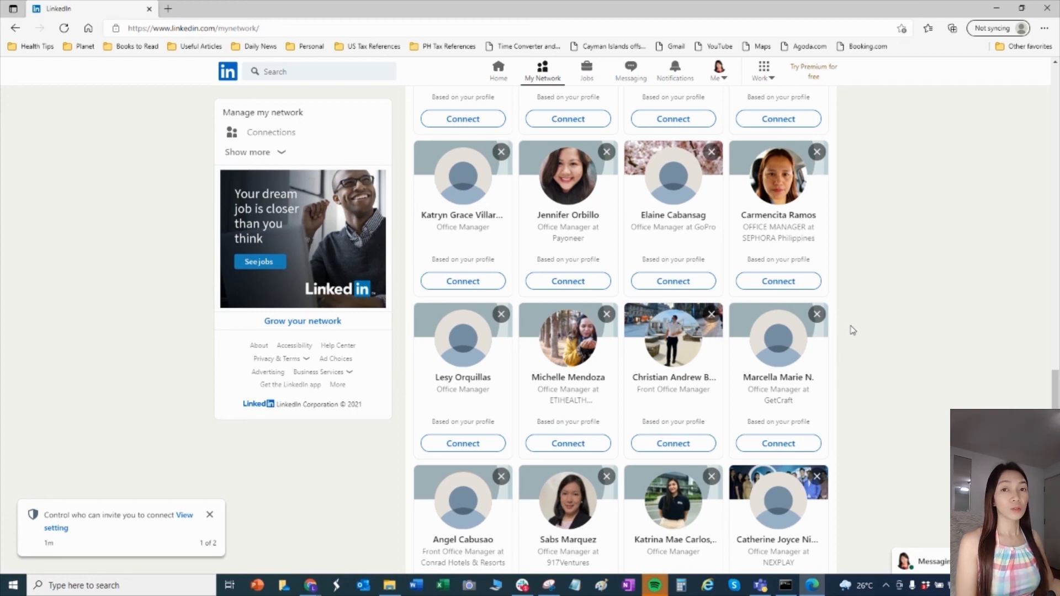
scroll(857, 320, "down", 15)
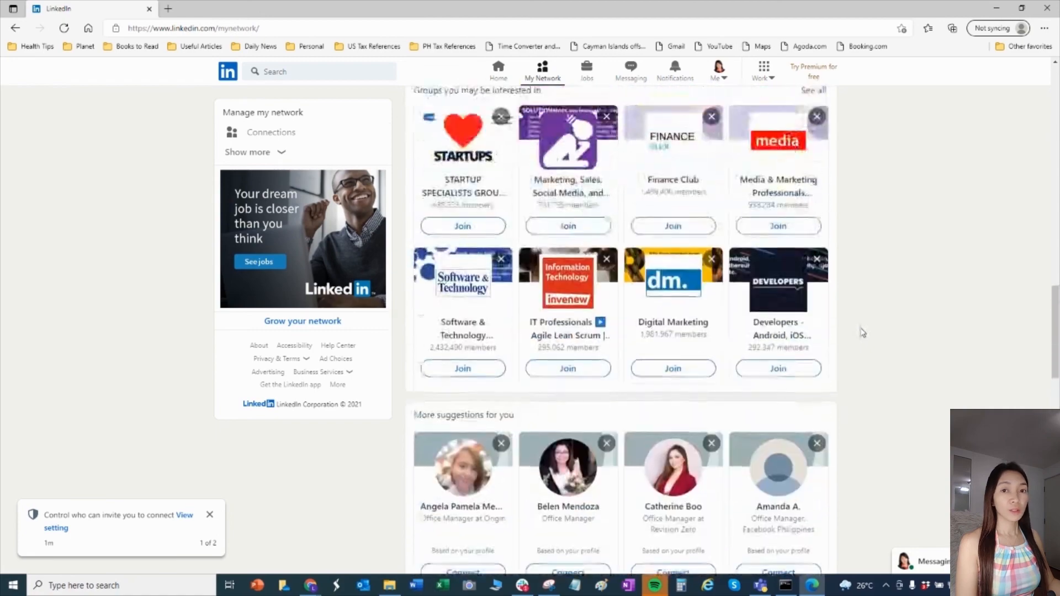
scroll(859, 326, "up", 15)
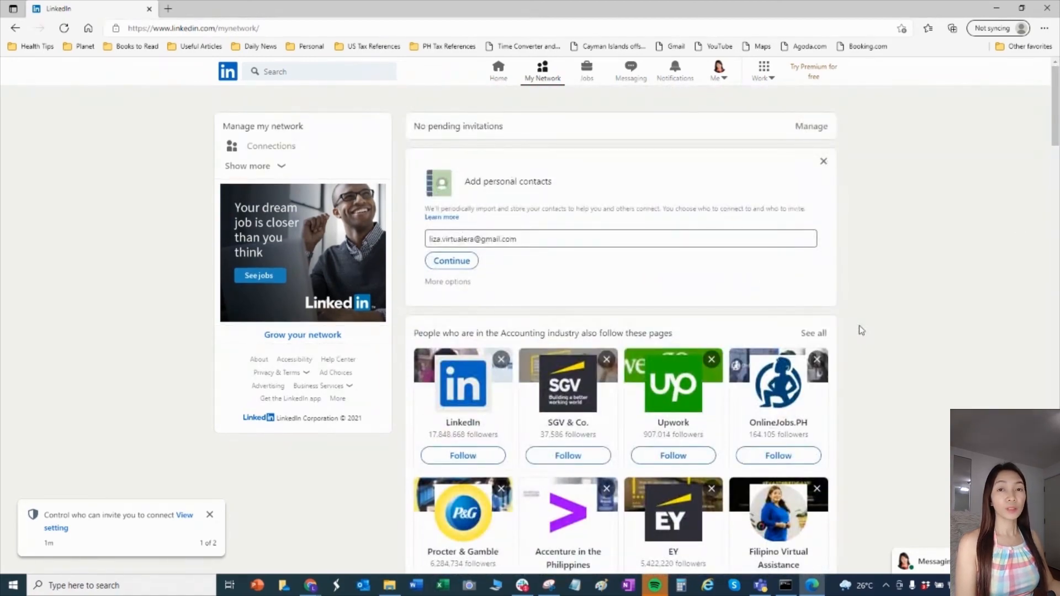